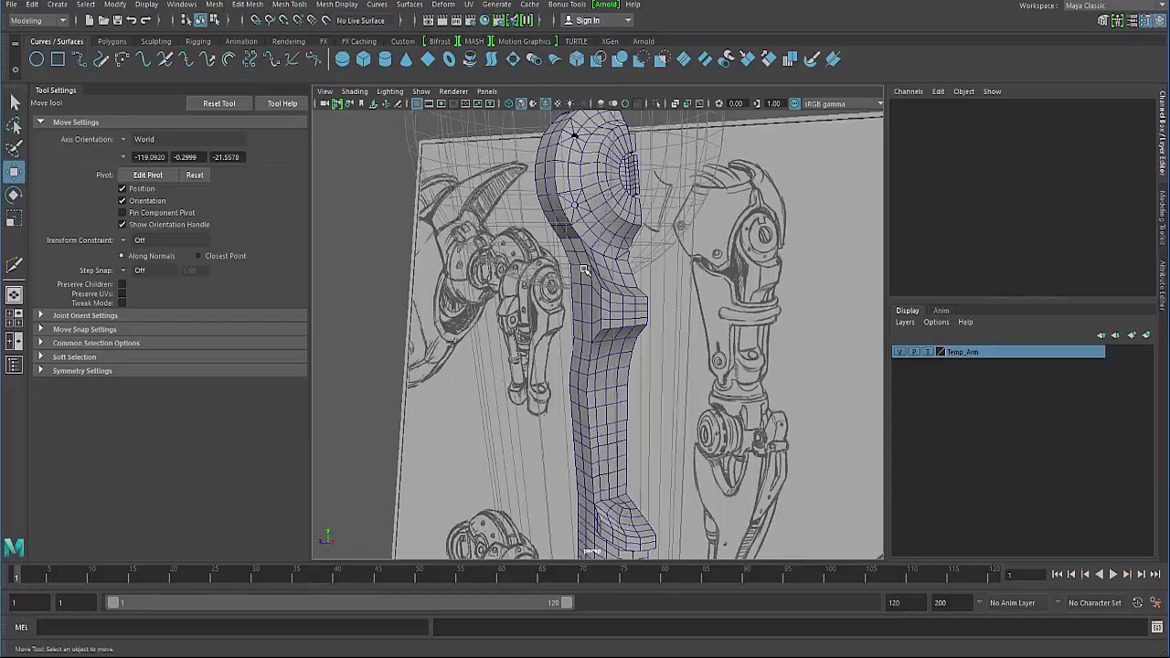
Select the shoulder mesh pCylinder9 and dolly in close on it
{"action": "left_click", "coordinate": [583, 273]}
{"action": "right_click_drag", "start_coordinate": [572, 316], "coordinate": [639, 340], "text": "alt"}
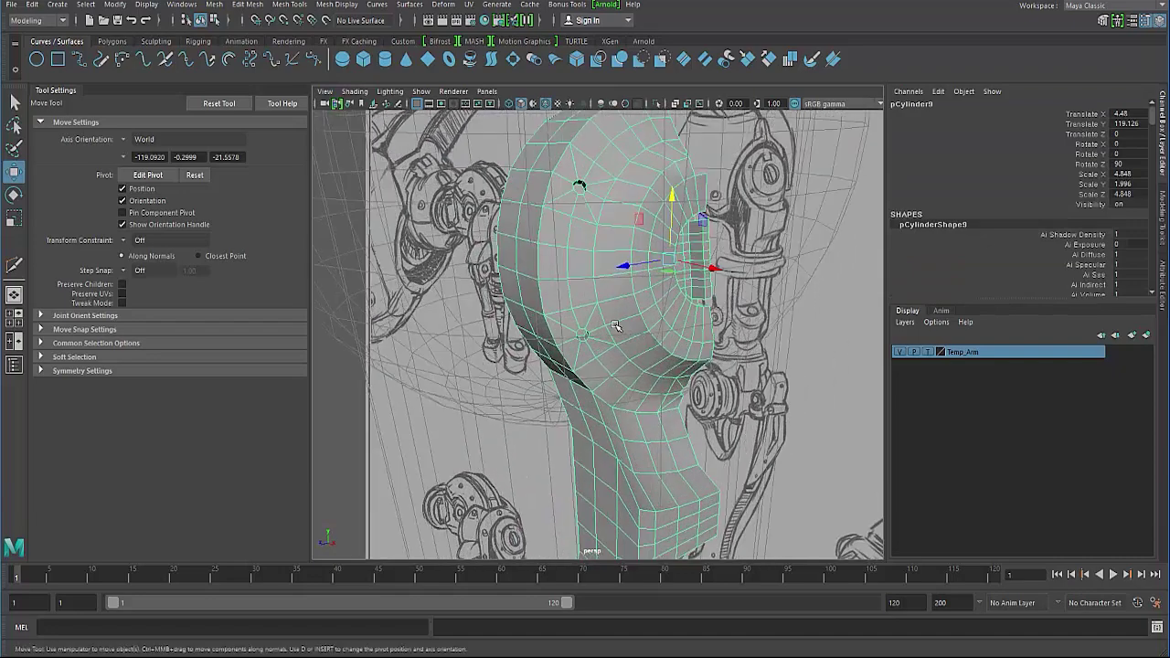
Toggle smooth preview on and off, frame the small octagonal hole face-on, and switch to Multi-Cut
{"action": "key", "text": "3"}
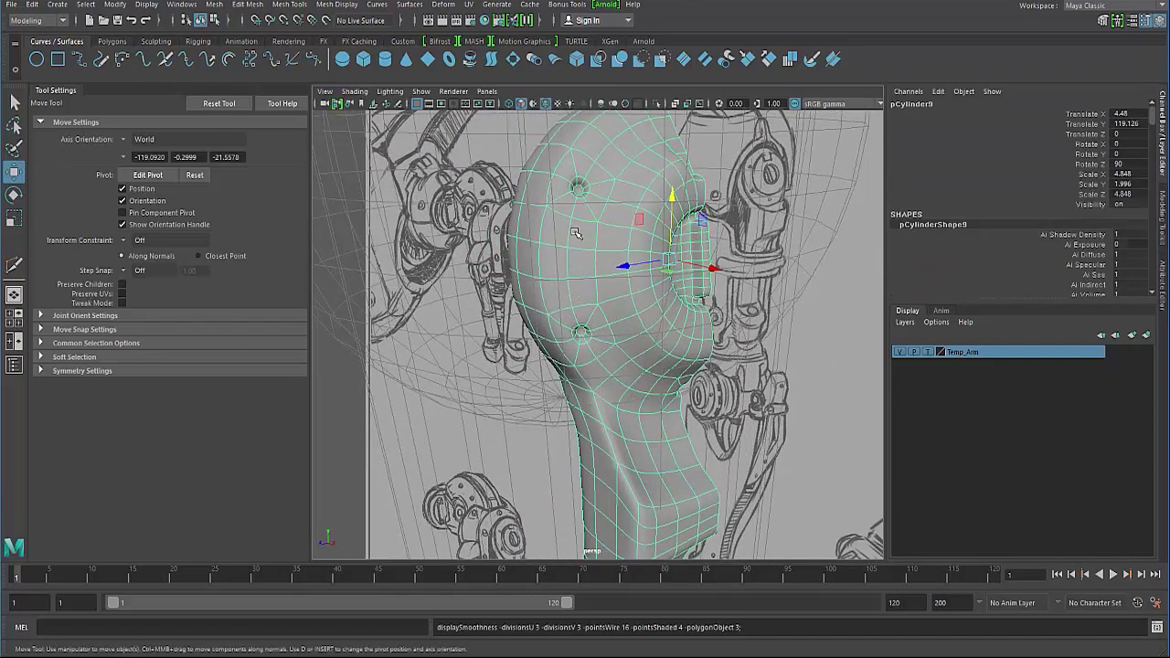
{"action": "key", "text": "1"}
{"action": "mouse_move", "coordinate": [554, 243]}
{"action": "right_mouse_down", "text": "alt"}
{"action": "mouse_move", "coordinate": [548, 266]}
{"action": "mouse_move", "coordinate": [654, 378]}
{"action": "right_mouse_up", "text": "alt"}
{"action": "mouse_move", "coordinate": [653, 377]}
{"action": "left_mouse_down", "text": "alt"}
{"action": "mouse_move", "coordinate": [619, 342]}
{"action": "mouse_move", "coordinate": [635, 381]}
{"action": "mouse_move", "coordinate": [619, 332]}
{"action": "mouse_move", "coordinate": [599, 317]}
{"action": "left_mouse_up", "text": "alt"}
{"action": "right_click_drag", "start_coordinate": [599, 317], "coordinate": [549, 317], "text": "shift"}
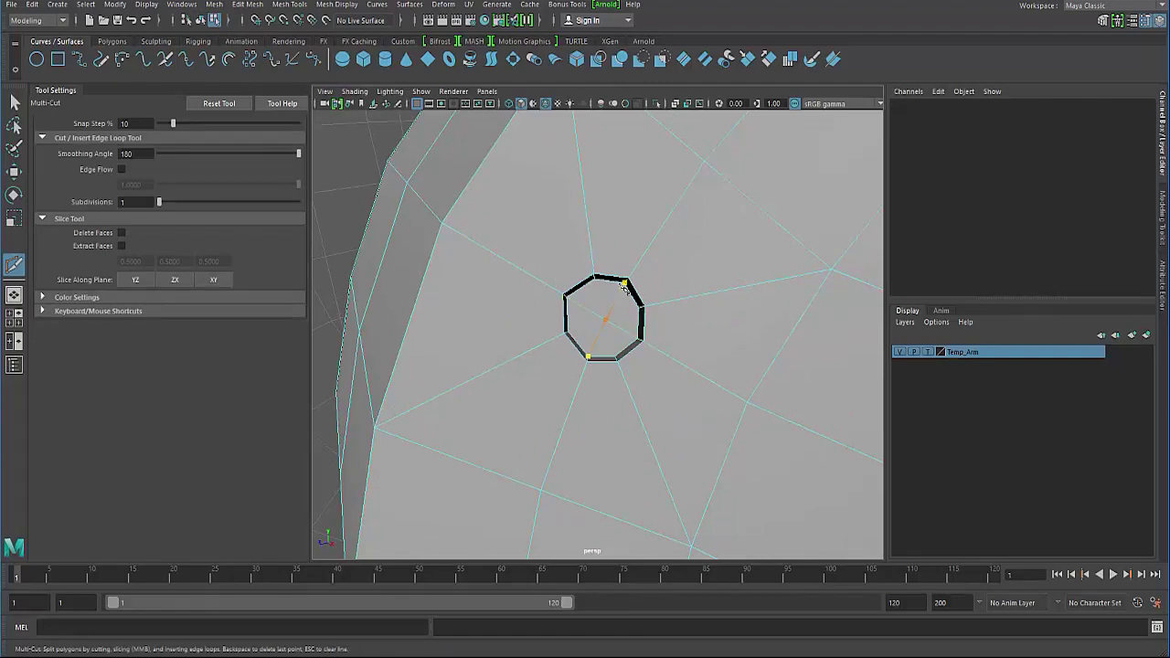
Orbit and zoom in until the small hole's vertices and the edge below are clearly visible
{"action": "mouse_move", "coordinate": [497, 378]}
{"action": "left_mouse_down", "text": "alt"}
{"action": "mouse_move", "coordinate": [457, 335]}
{"action": "mouse_move", "coordinate": [556, 271]}
{"action": "left_mouse_up", "text": "alt"}
{"action": "mouse_move", "coordinate": [517, 244]}
{"action": "right_mouse_down", "text": "alt"}
{"action": "mouse_move", "coordinate": [561, 305]}
{"action": "mouse_move", "coordinate": [596, 269]}
{"action": "right_mouse_up", "text": "alt"}
{"action": "left_click_drag", "start_coordinate": [594, 268], "coordinate": [583, 195], "text": "alt"}
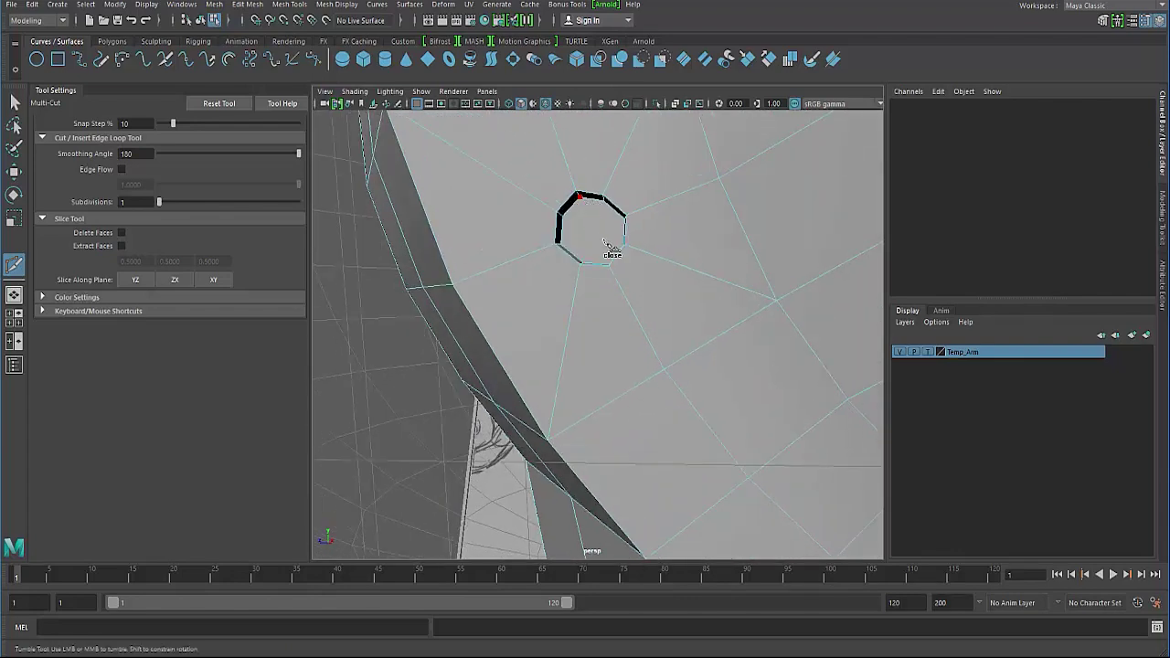
{"action": "left_click_drag", "start_coordinate": [611, 250], "coordinate": [625, 298], "text": "alt"}
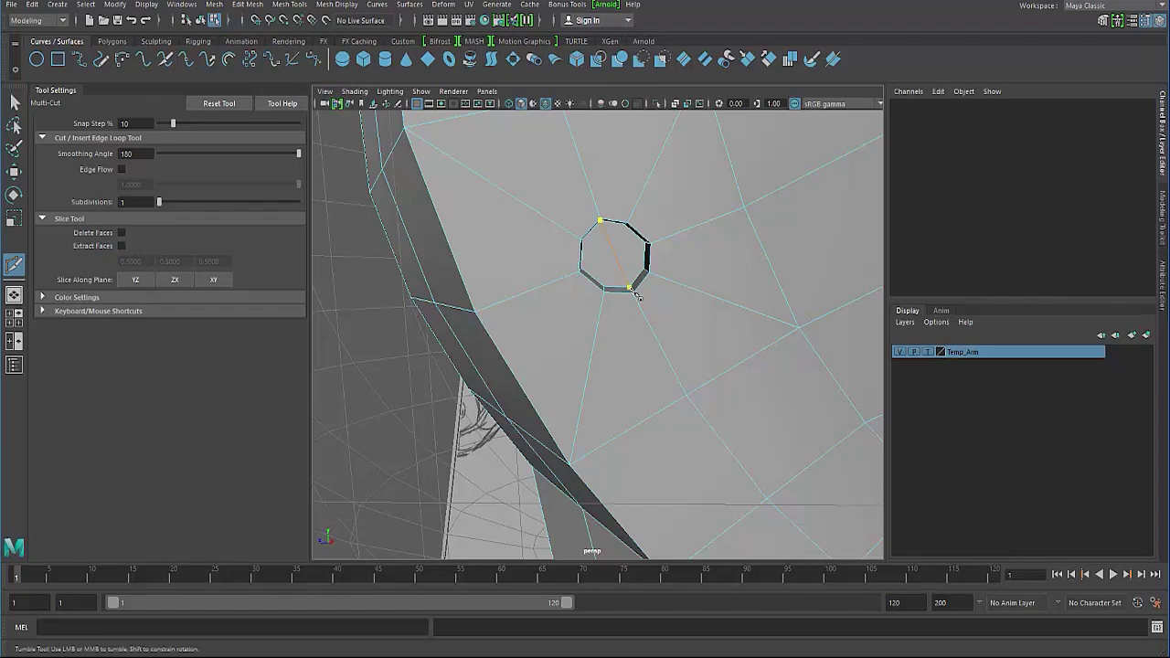
{"action": "left_click_drag", "start_coordinate": [561, 287], "coordinate": [535, 268], "text": "alt"}
{"action": "right_click_drag", "start_coordinate": [535, 269], "coordinate": [585, 265], "text": "alt"}
{"action": "middle_click_drag", "start_coordinate": [585, 265], "coordinate": [664, 278], "text": "alt"}
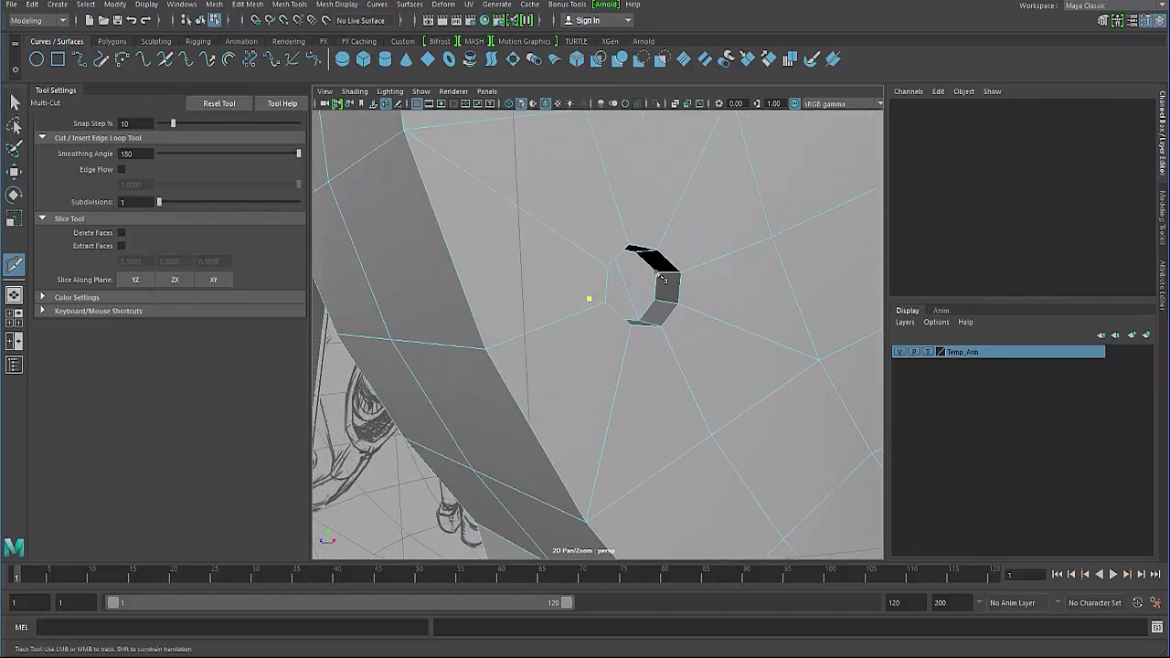
{"action": "scroll", "coordinate": [527, 288], "scroll_direction": "down", "scroll_amount": 2}
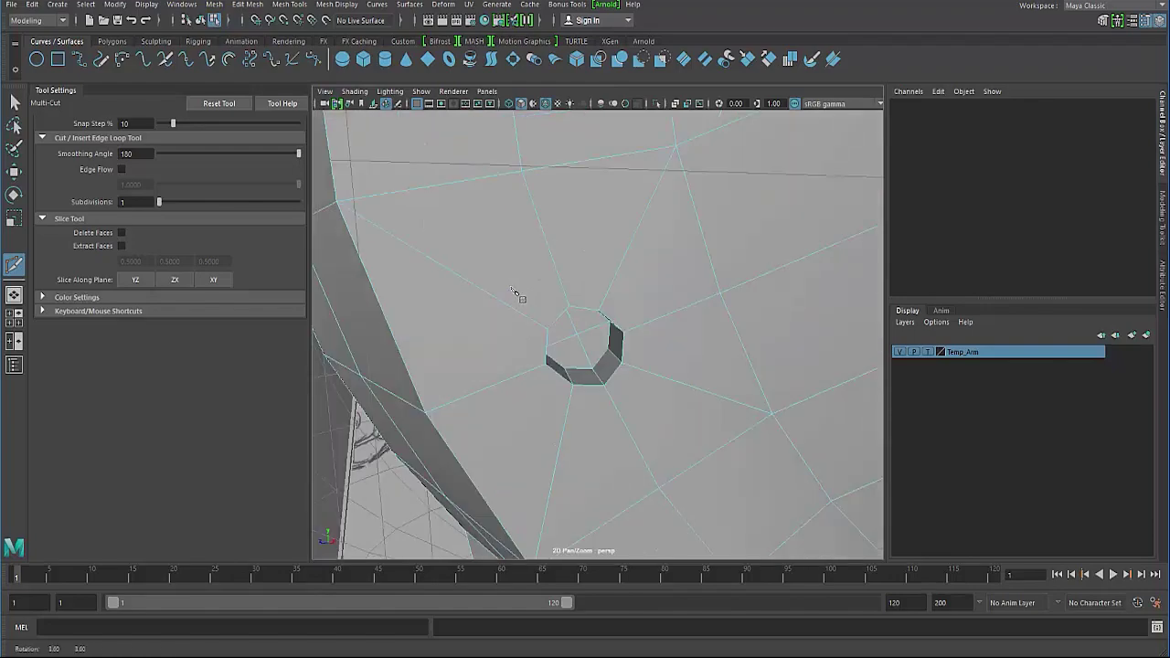
{"action": "scroll", "coordinate": [527, 288], "scroll_direction": "down", "scroll_amount": 2}
{"action": "scroll", "coordinate": [527, 288], "scroll_direction": "down", "scroll_amount": 2}
{"action": "scroll", "coordinate": [528, 288], "scroll_direction": "down", "scroll_amount": 3}
{"action": "right_click_drag", "start_coordinate": [528, 288], "coordinate": [567, 327], "text": "alt"}
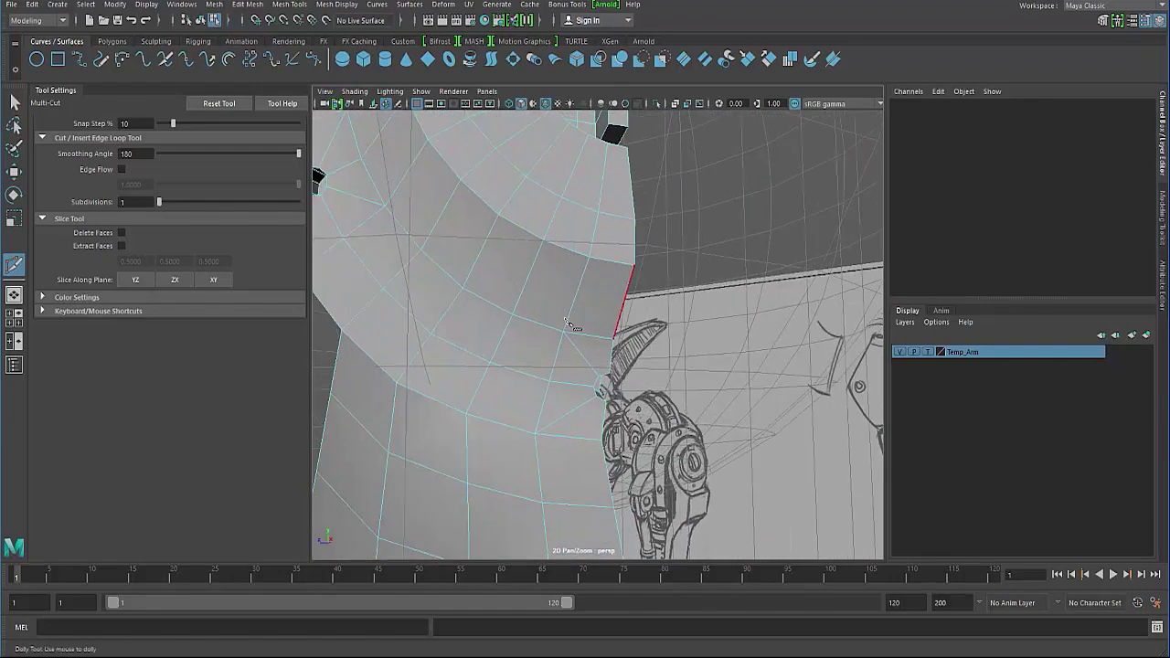
{"action": "left_click_drag", "start_coordinate": [567, 327], "coordinate": [518, 350], "text": "alt"}
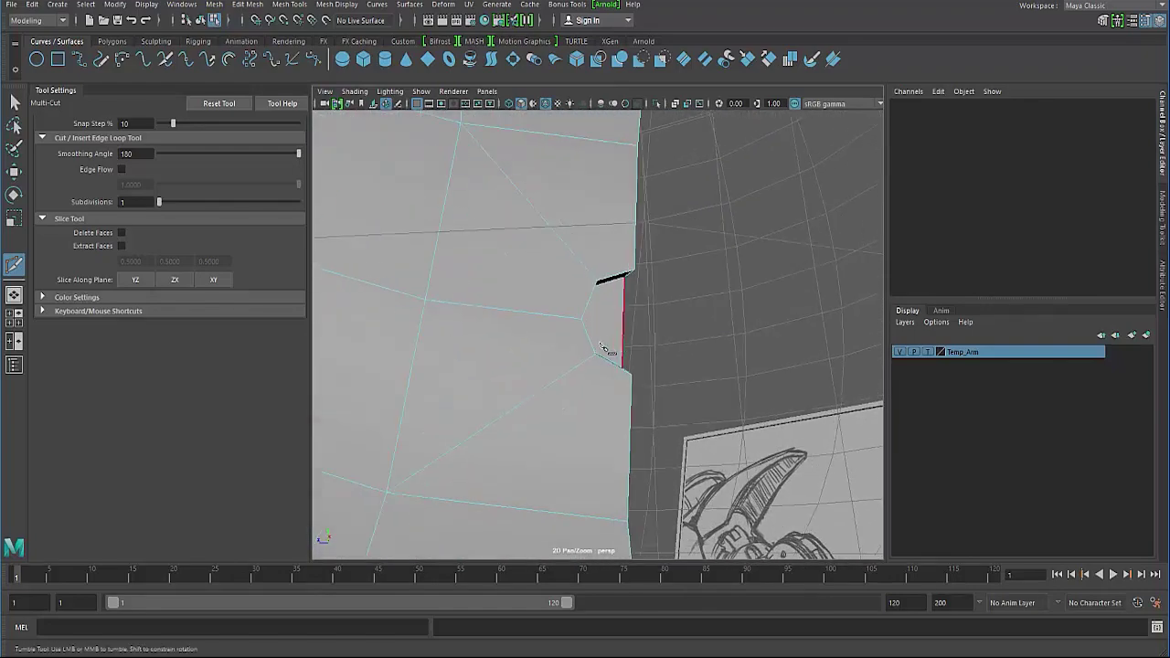
Cut a new edge from a hole vertex down to the edge below it
{"action": "left_click", "coordinate": [510, 348]}
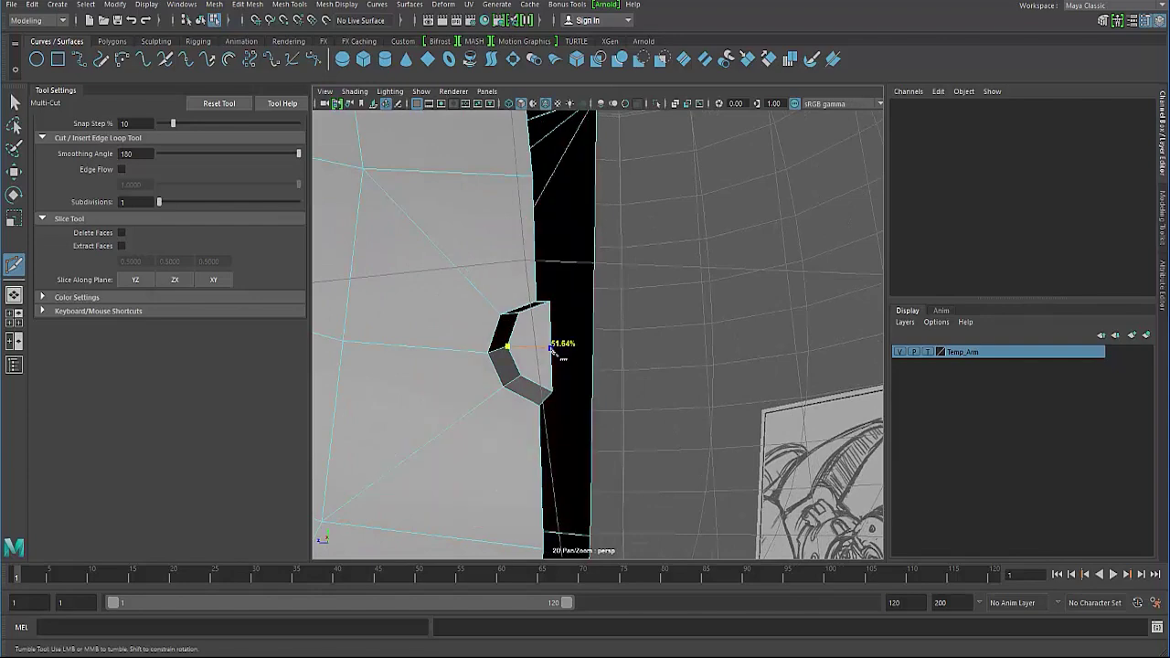
{"action": "left_click_drag", "start_coordinate": [550, 360], "coordinate": [535, 340], "text": "alt"}
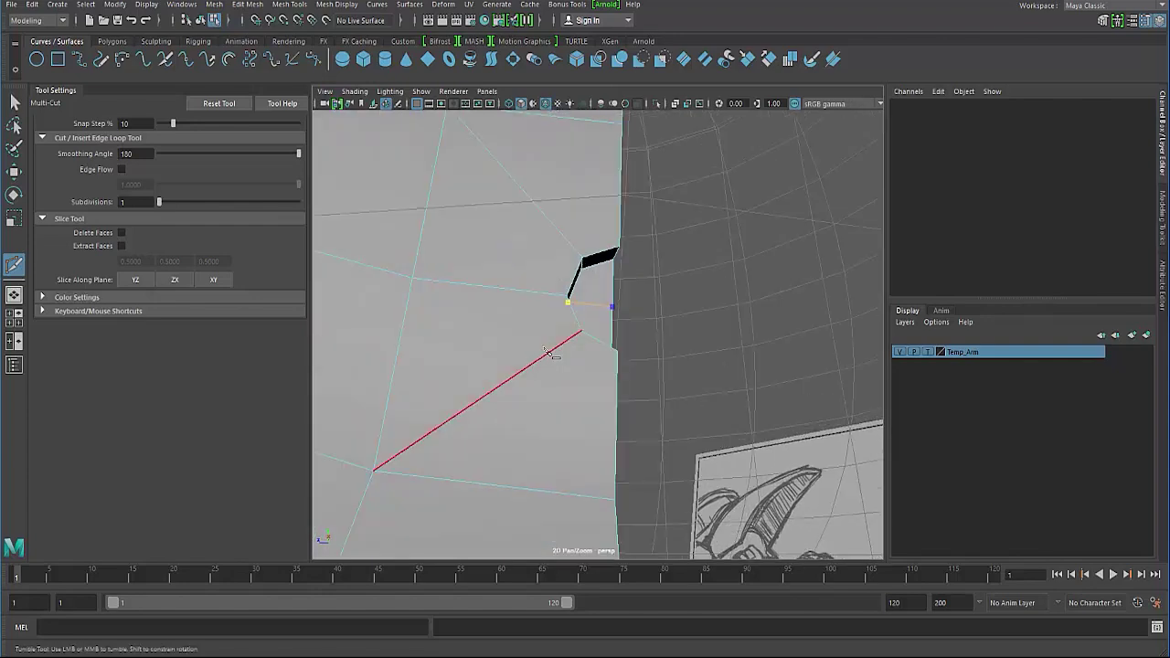
{"action": "left_click", "coordinate": [549, 353]}
{"action": "key", "text": "Return"}
{"action": "scroll", "coordinate": [563, 331], "scroll_direction": "down", "scroll_amount": 5}
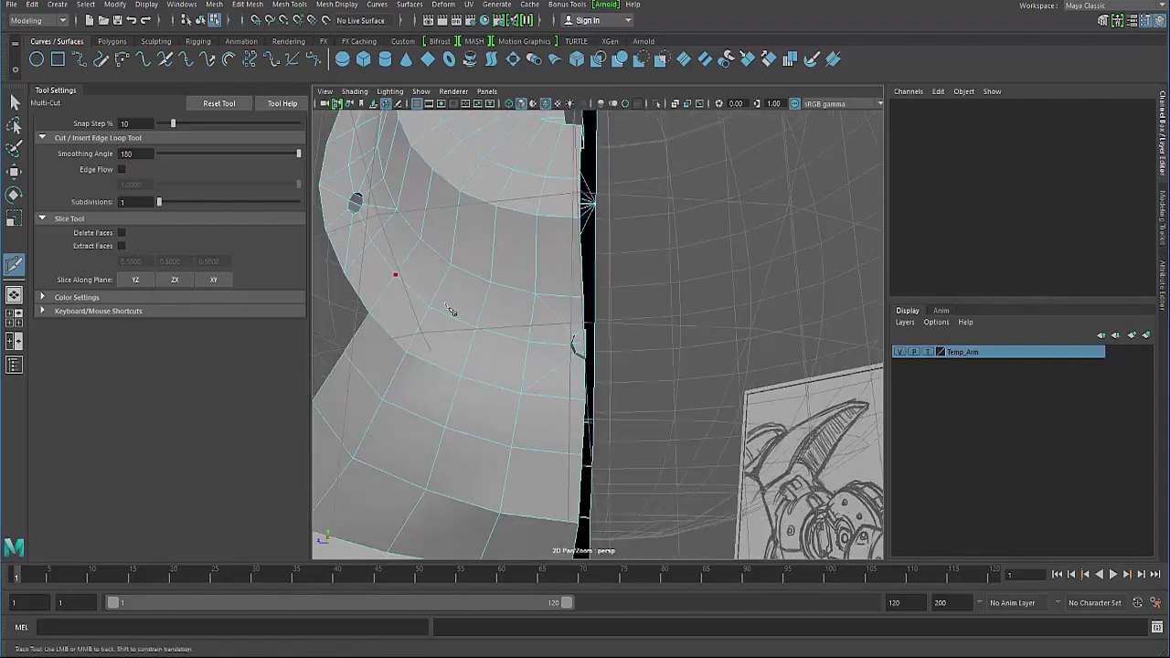
{"action": "middle_click_drag", "start_coordinate": [563, 331], "coordinate": [384, 228], "text": "alt"}
Leave Multi-Cut, switch to object mode and reselect the shoulder mesh pCylinder9
{"action": "key", "text": "q"}
{"action": "scroll", "coordinate": [457, 302], "scroll_direction": "down", "scroll_amount": 4}
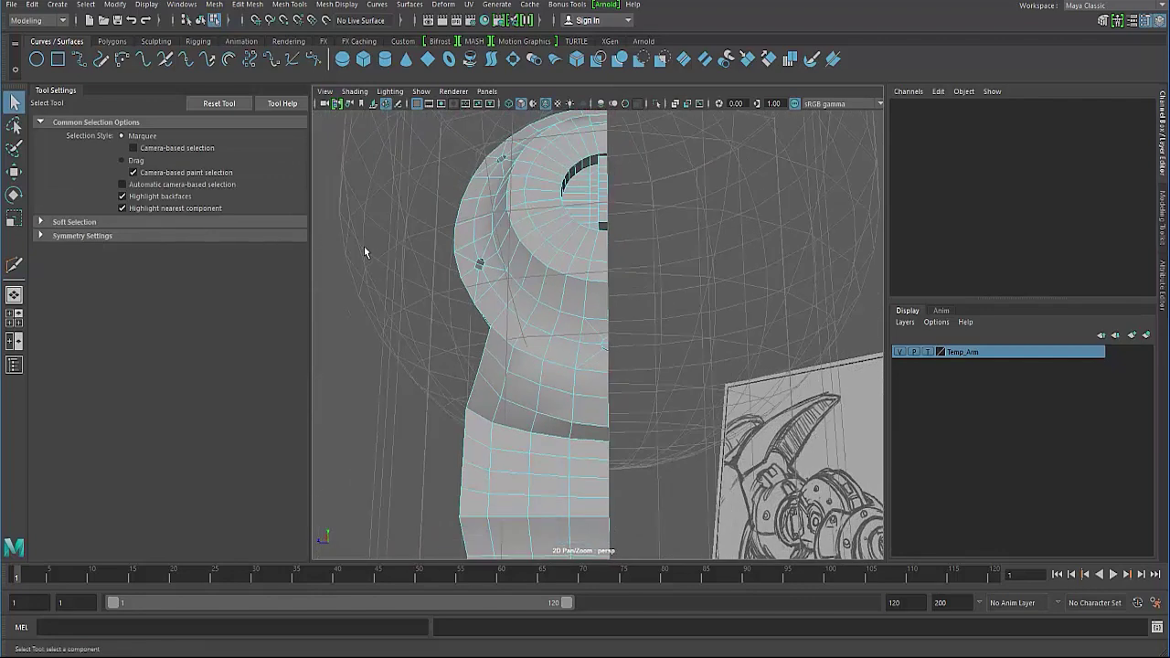
{"action": "left_click_drag", "start_coordinate": [362, 253], "coordinate": [541, 292], "text": "alt"}
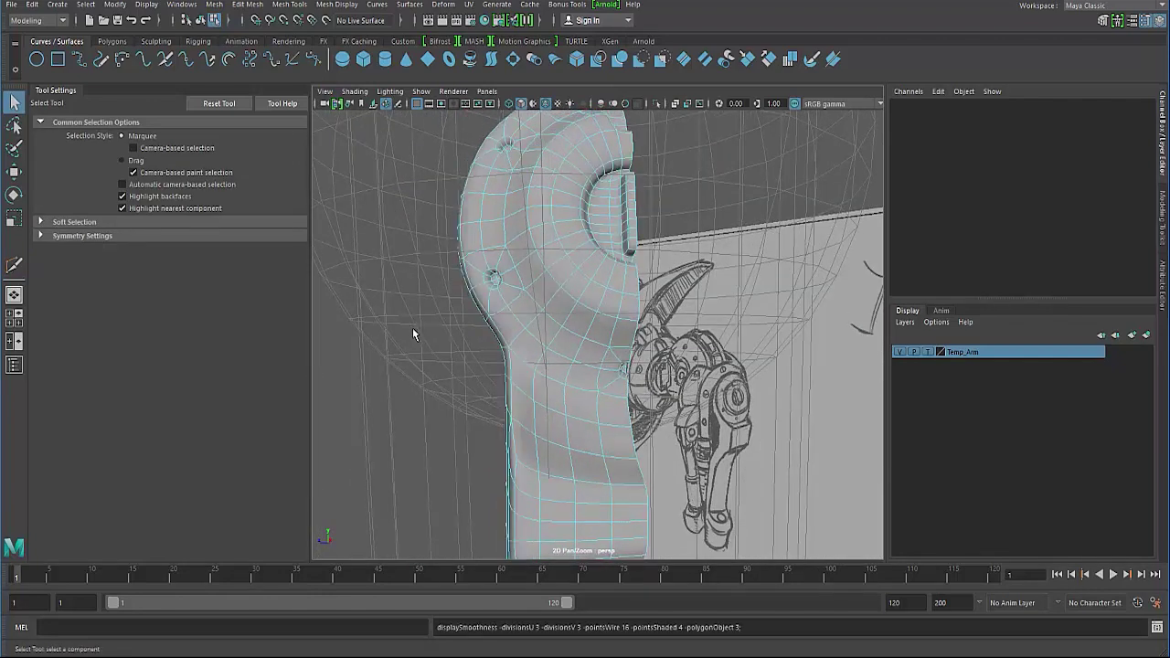
{"action": "left_click_drag", "start_coordinate": [474, 360], "coordinate": [551, 347], "text": "alt"}
{"action": "key", "text": "F8"}
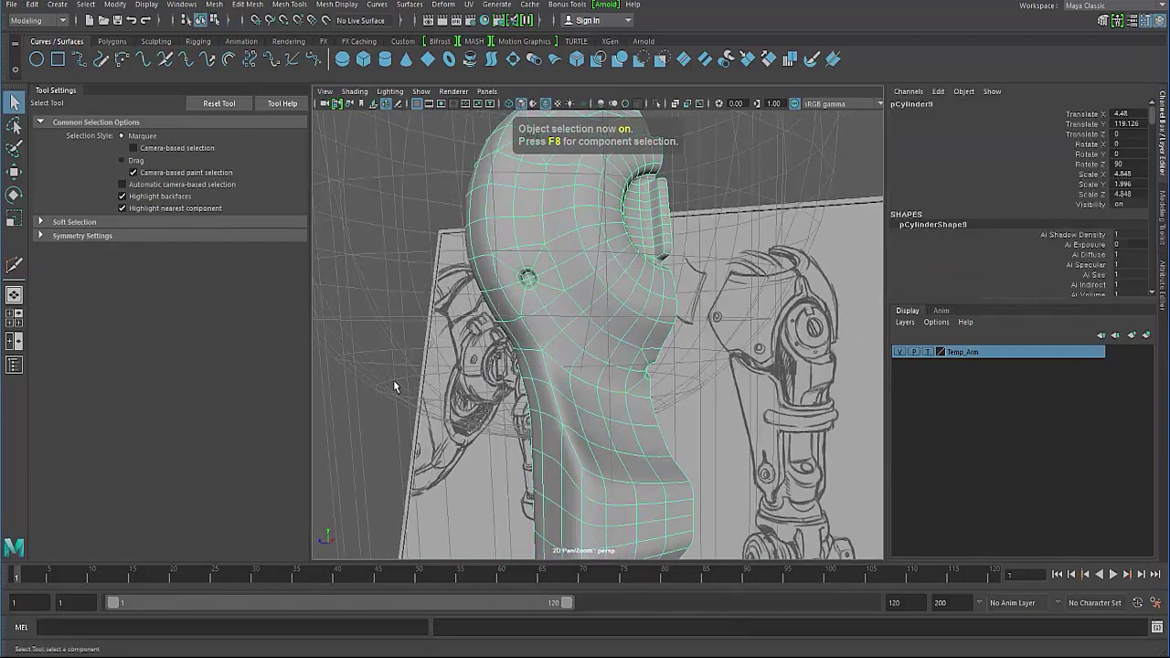
{"action": "left_click", "coordinate": [527, 164]}
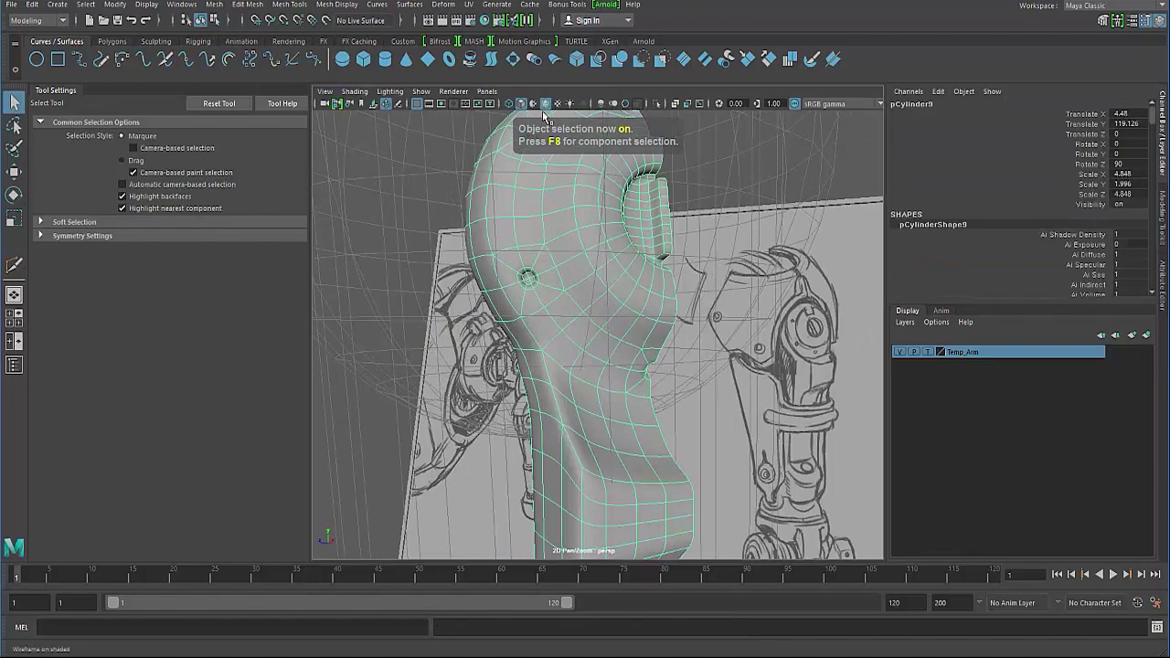
{"action": "mouse_move", "coordinate": [547, 119]}
{"action": "left_mouse_down", "text": "alt"}
{"action": "mouse_move", "coordinate": [585, 182]}
{"action": "mouse_move", "coordinate": [561, 307]}
{"action": "left_mouse_up", "text": "alt"}
{"action": "left_click", "coordinate": [555, 171]}
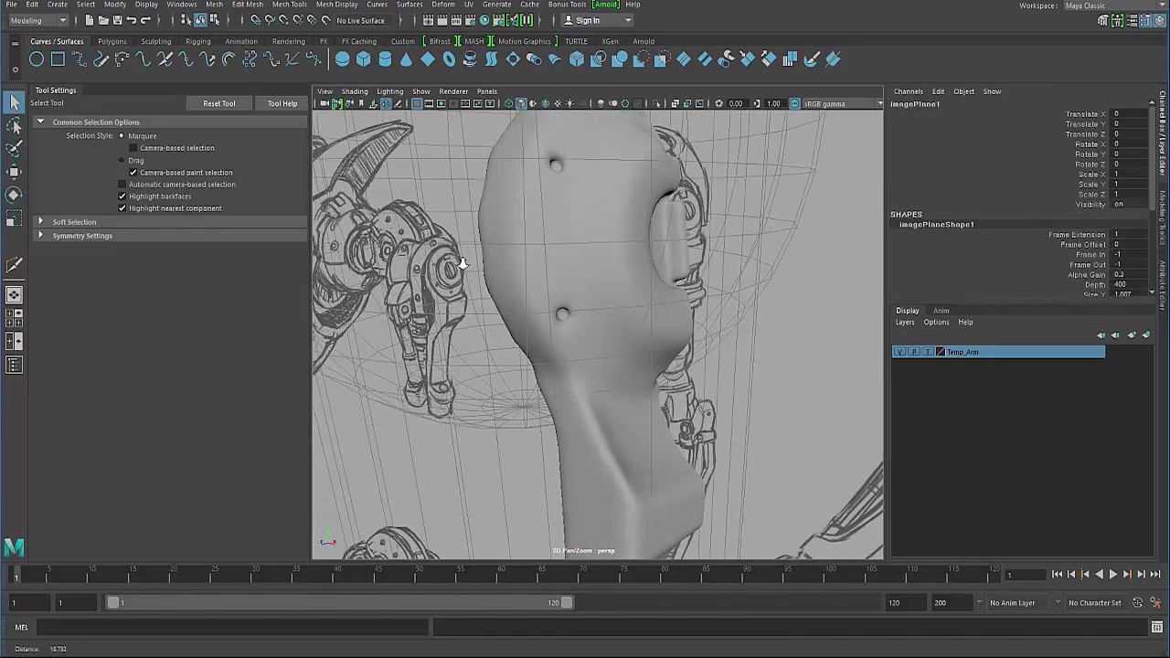
{"action": "left_click", "coordinate": [549, 313]}
Put the mesh in edge mode and select an edge on the arm's lower bend
{"action": "scroll", "coordinate": [535, 327], "scroll_direction": "up", "scroll_amount": 2}
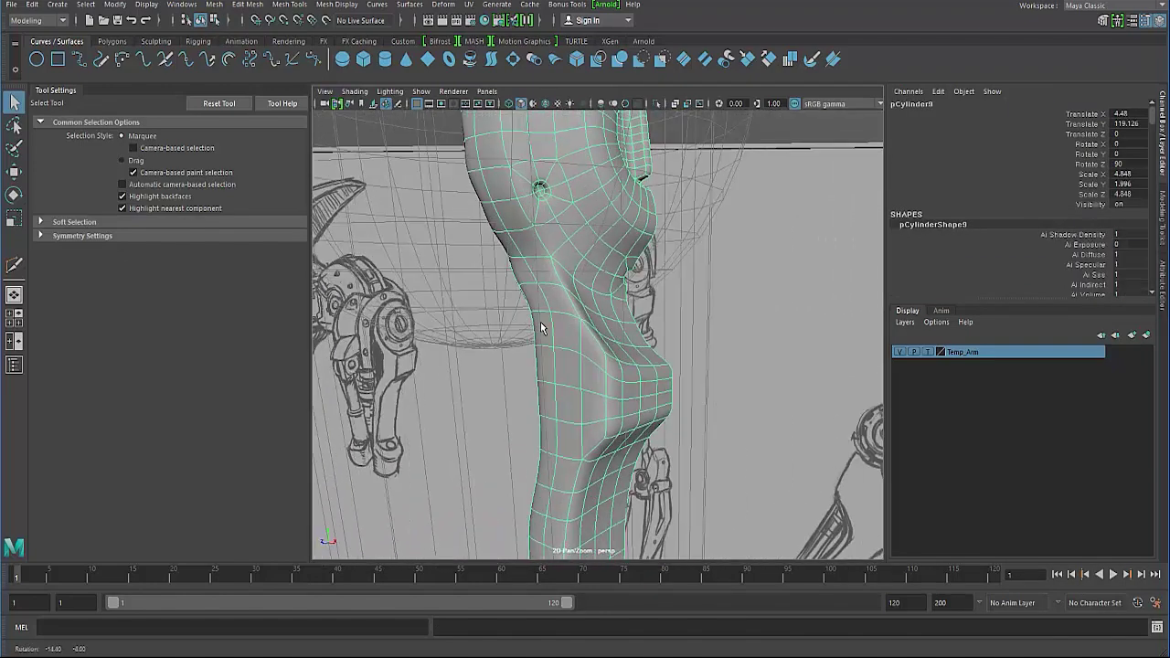
{"action": "scroll", "coordinate": [536, 325], "scroll_direction": "up", "scroll_amount": 1}
{"action": "scroll", "coordinate": [539, 329], "scroll_direction": "up", "scroll_amount": 1}
{"action": "scroll", "coordinate": [546, 341], "scroll_direction": "up", "scroll_amount": 2}
{"action": "left_click_drag", "start_coordinate": [546, 340], "coordinate": [583, 326], "text": "alt"}
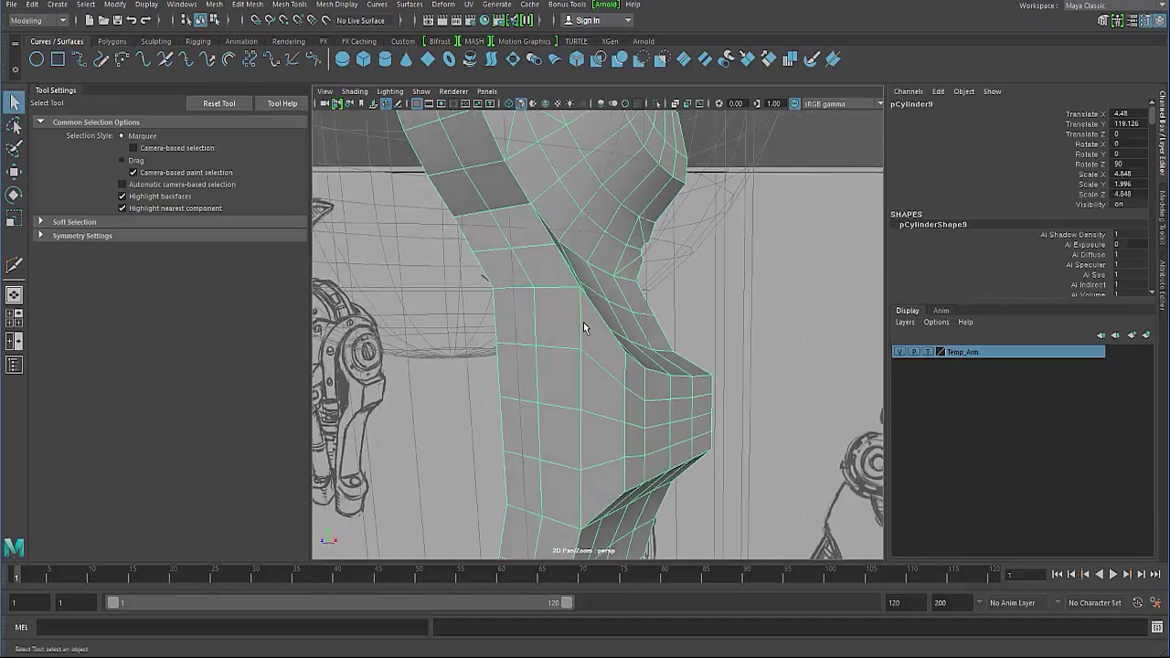
{"action": "right_click_drag", "start_coordinate": [584, 314], "coordinate": [546, 316]}
{"action": "left_click", "coordinate": [572, 285]}
{"action": "mouse_move", "coordinate": [536, 300]}
{"action": "left_mouse_down", "text": "alt"}
{"action": "mouse_move", "coordinate": [479, 303]}
{"action": "mouse_move", "coordinate": [511, 303]}
{"action": "mouse_move", "coordinate": [418, 339]}
{"action": "mouse_move", "coordinate": [390, 323]}
{"action": "left_mouse_up", "text": "alt"}
{"action": "left_click", "coordinate": [513, 293]}
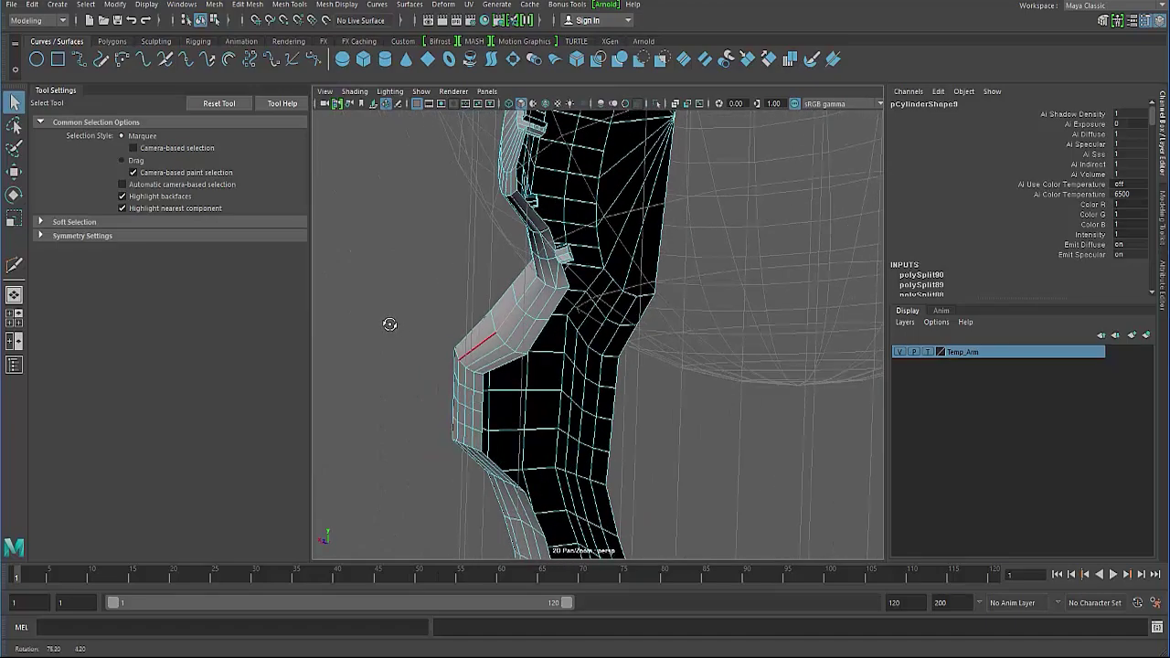
Nudge the lower-bend edge slightly outward with the Move Tool and orbit to check the contour
{"action": "key", "text": "w"}
{"action": "left_click_drag", "start_coordinate": [511, 336], "coordinate": [524, 337]}
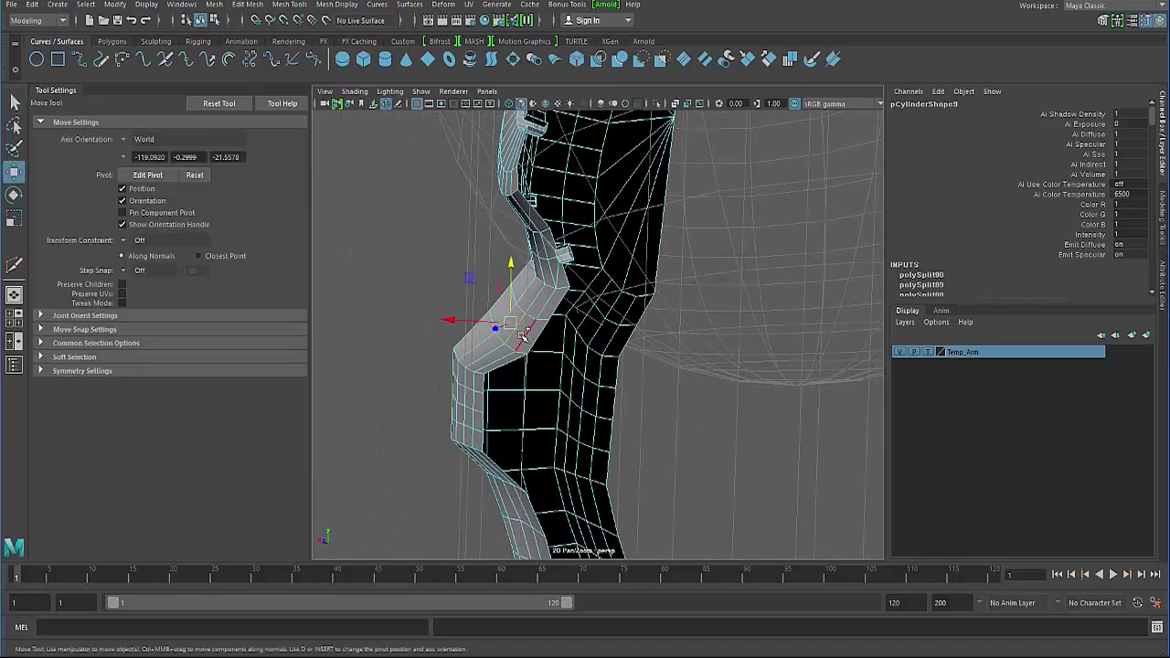
{"action": "mouse_move", "coordinate": [432, 333]}
{"action": "left_mouse_down", "text": "alt"}
{"action": "mouse_move", "coordinate": [453, 315]}
{"action": "mouse_move", "coordinate": [412, 329]}
{"action": "mouse_move", "coordinate": [604, 389]}
{"action": "mouse_move", "coordinate": [648, 416]}
{"action": "mouse_move", "coordinate": [585, 389]}
{"action": "mouse_move", "coordinate": [732, 359]}
{"action": "left_mouse_up", "text": "alt"}
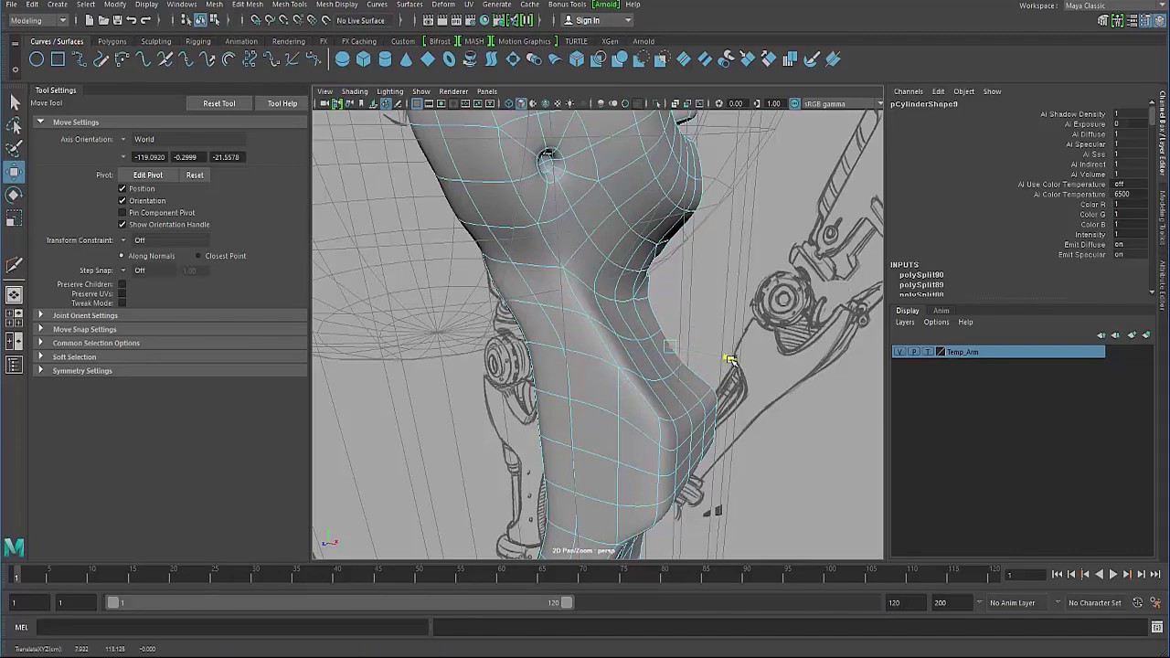
{"action": "left_click_drag", "start_coordinate": [611, 360], "coordinate": [517, 311], "text": "alt"}
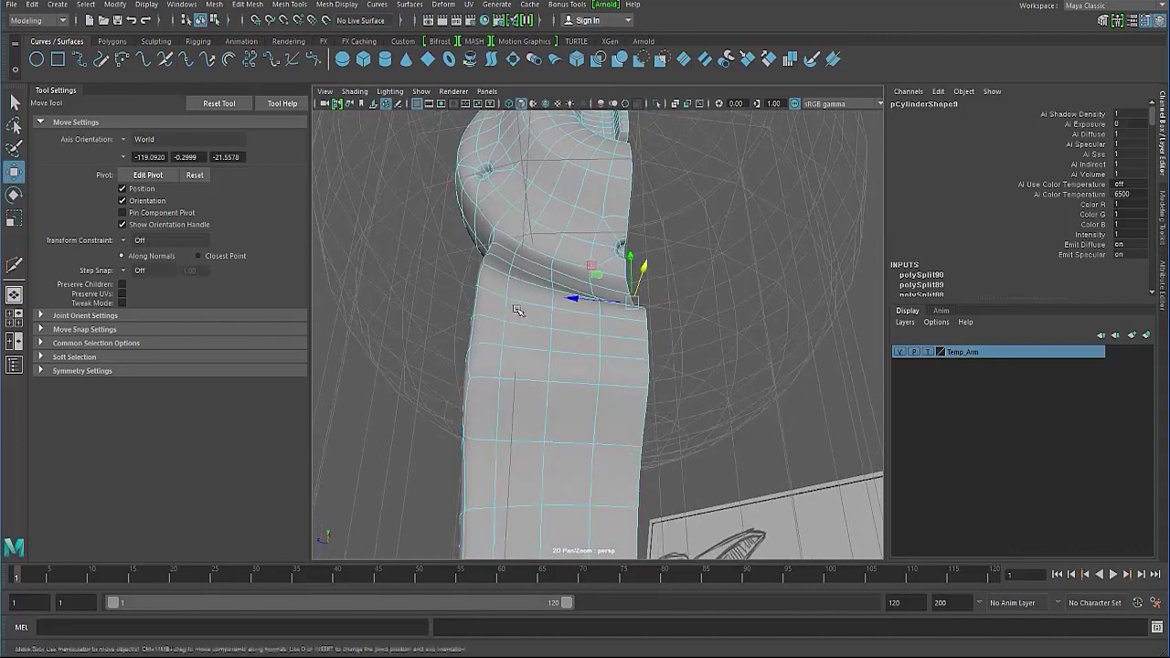
{"action": "mouse_move", "coordinate": [506, 264]}
{"action": "left_mouse_down", "text": "alt"}
{"action": "mouse_move", "coordinate": [531, 276]}
{"action": "mouse_move", "coordinate": [498, 258]}
{"action": "mouse_move", "coordinate": [509, 253]}
{"action": "left_mouse_up", "text": "alt"}
{"action": "mouse_move", "coordinate": [426, 264]}
{"action": "left_mouse_down", "text": "alt"}
{"action": "mouse_move", "coordinate": [395, 379]}
{"action": "mouse_move", "coordinate": [458, 353]}
{"action": "mouse_move", "coordinate": [464, 339]}
{"action": "mouse_move", "coordinate": [495, 412]}
{"action": "left_mouse_up", "text": "alt"}
Return to object mode and reselect the shoulder mesh pCylinder9
{"action": "key", "text": "F8"}
{"action": "key", "text": "F8"}
{"action": "left_click", "coordinate": [395, 380]}
{"action": "left_click", "coordinate": [465, 339]}
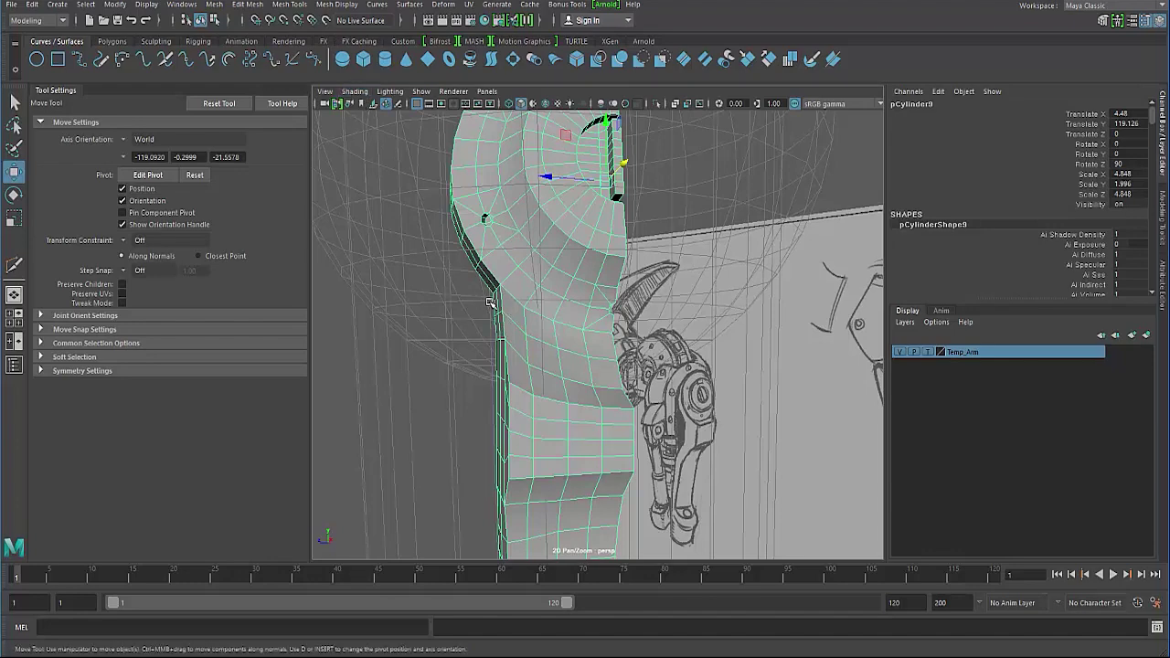
Try an edge pick, undo it, and reselect the pCylinder9 shoulder mesh
{"action": "left_click_drag", "start_coordinate": [476, 320], "coordinate": [529, 270], "text": "alt"}
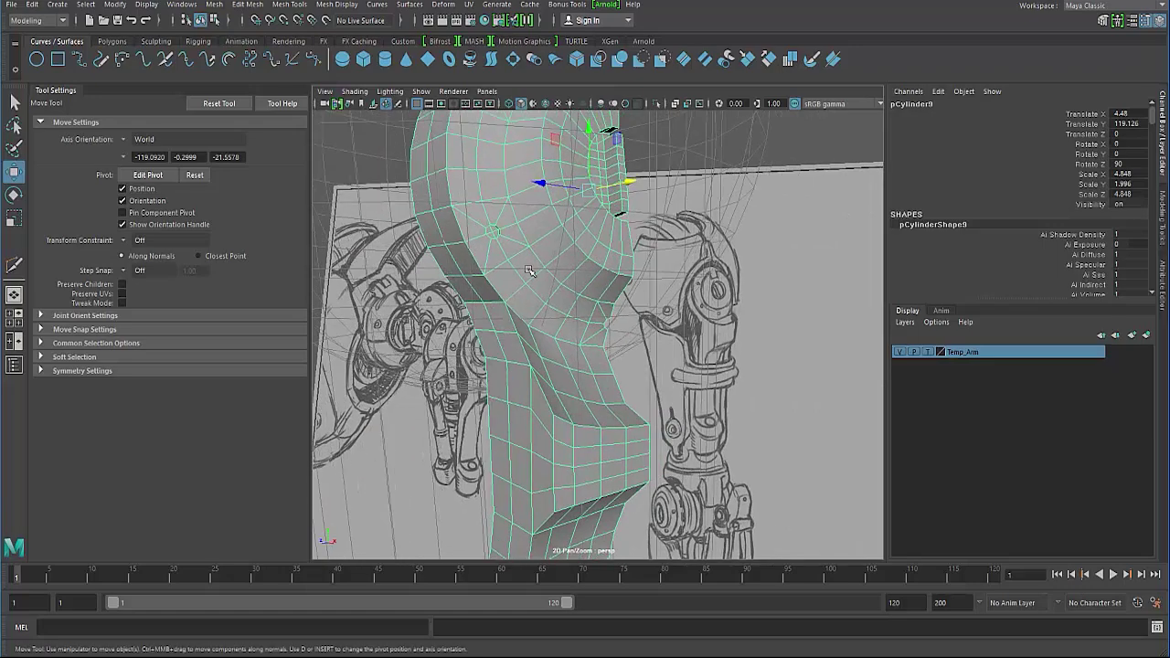
{"action": "left_click_drag", "start_coordinate": [524, 402], "coordinate": [511, 316], "text": "alt"}
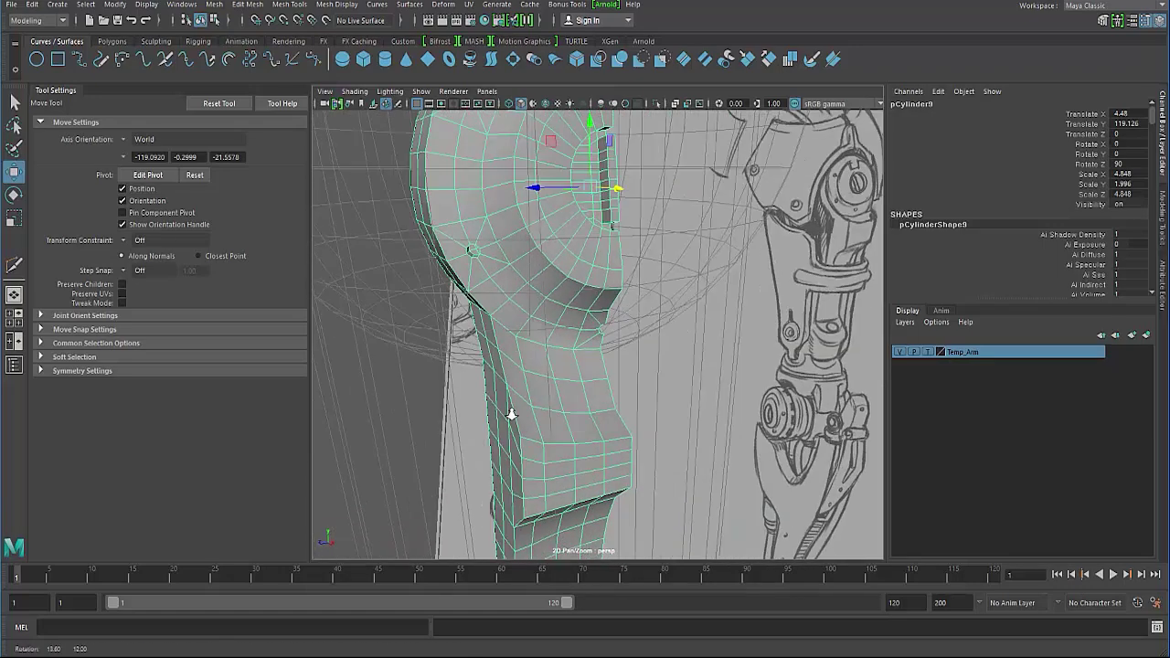
{"action": "left_click", "coordinate": [498, 276]}
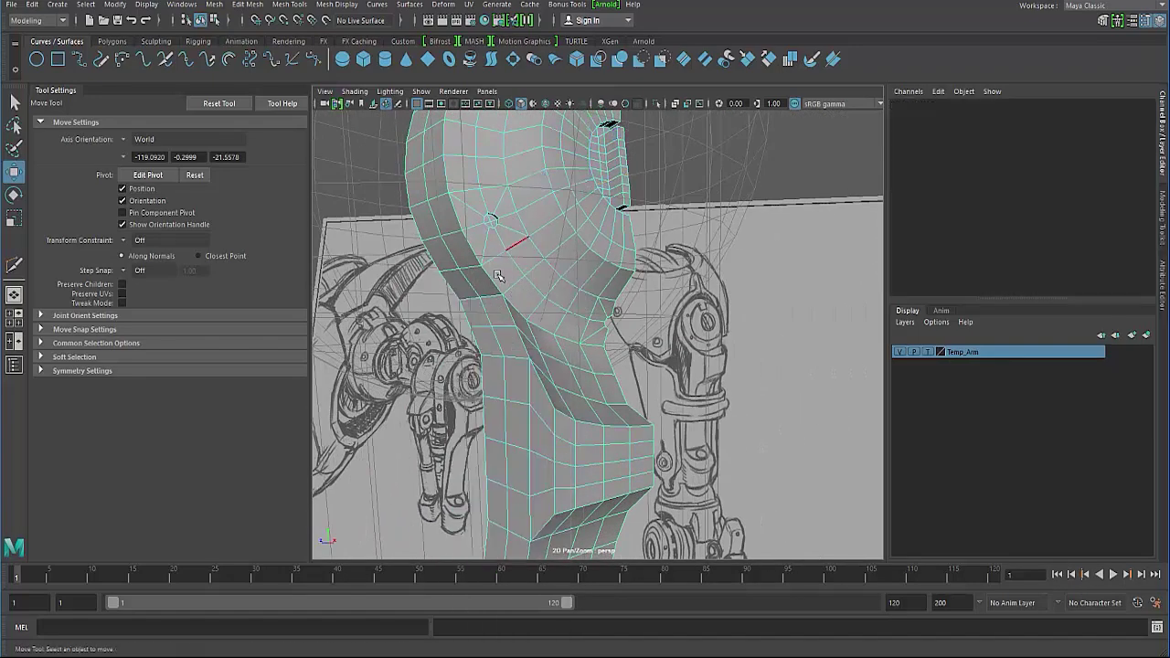
{"action": "left_click", "coordinate": [490, 277]}
{"action": "mouse_move", "coordinate": [491, 277]}
{"action": "left_mouse_down", "text": "alt"}
{"action": "mouse_move", "coordinate": [474, 276]}
{"action": "mouse_move", "coordinate": [464, 298]}
{"action": "left_mouse_up", "text": "alt"}
{"action": "left_click", "coordinate": [450, 217]}
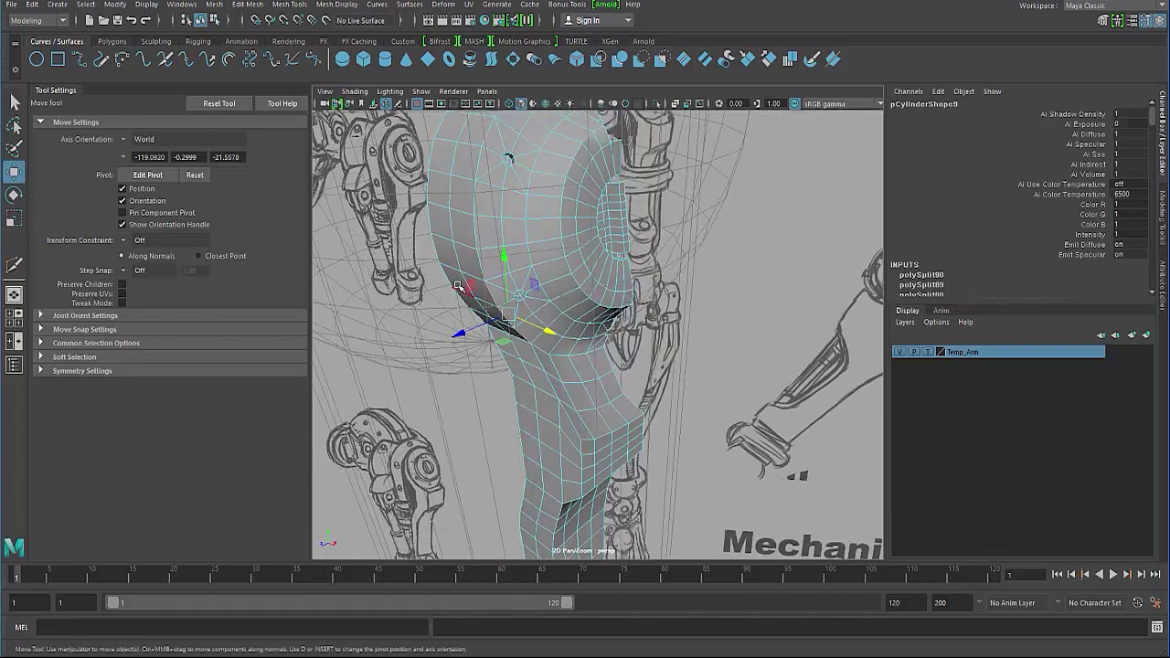
{"action": "key", "text": "ctrl+z"}
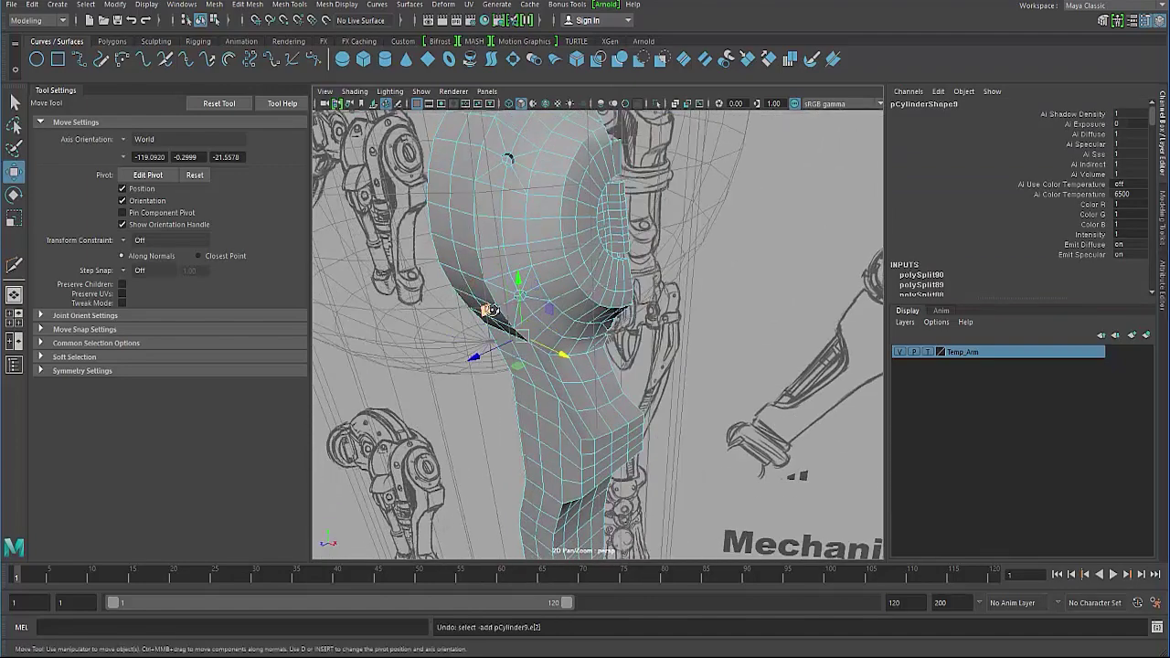
{"action": "mouse_move", "coordinate": [485, 316]}
{"action": "left_mouse_down", "text": "alt"}
{"action": "mouse_move", "coordinate": [493, 303]}
{"action": "mouse_move", "coordinate": [452, 295]}
{"action": "left_mouse_up", "text": "alt"}
{"action": "left_click", "coordinate": [452, 295]}
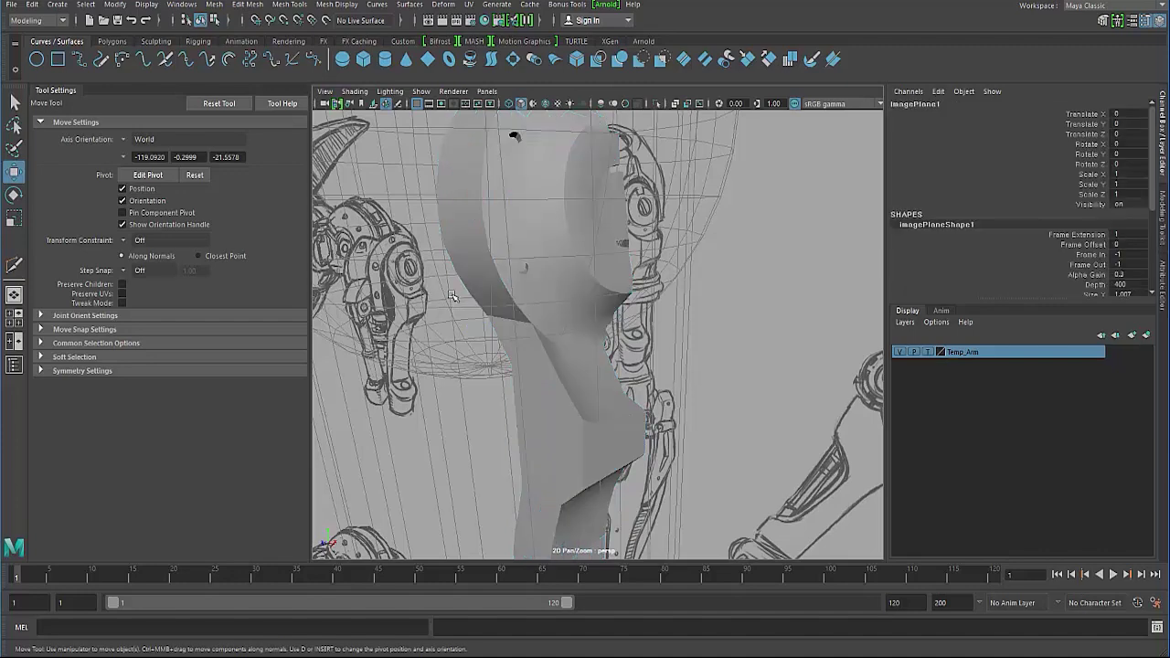
{"action": "left_click", "coordinate": [491, 302]}
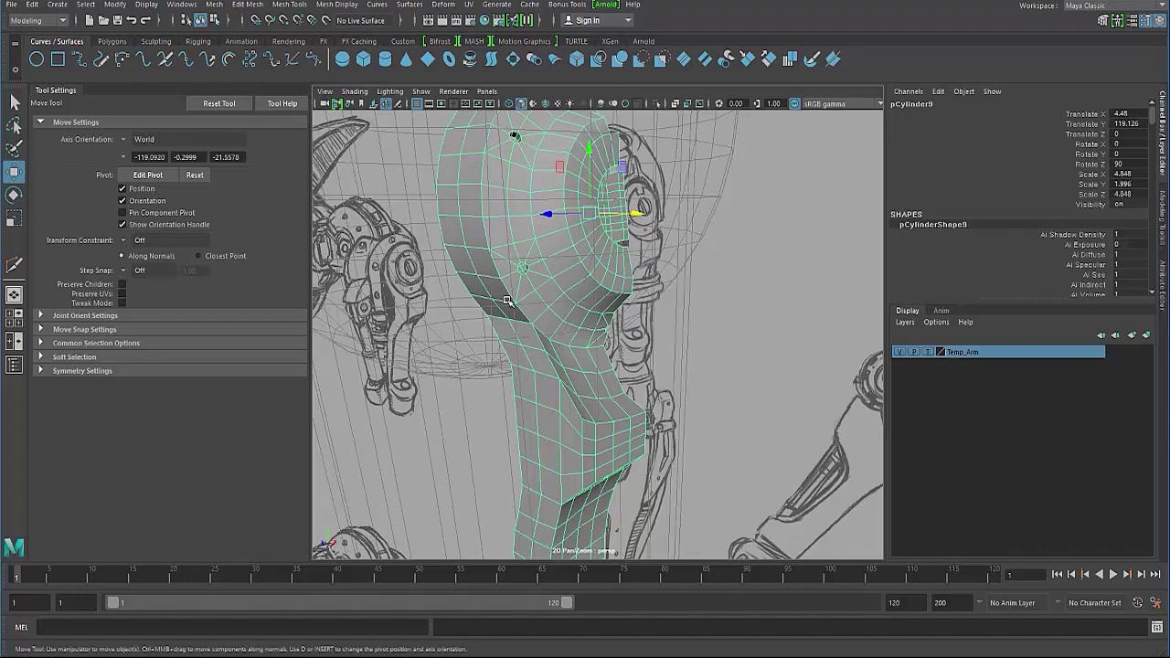
Switch pCylinder9 to edge mode and pick edges on the rounded shoulder cap
{"action": "right_click_drag", "start_coordinate": [503, 294], "coordinate": [492, 248]}
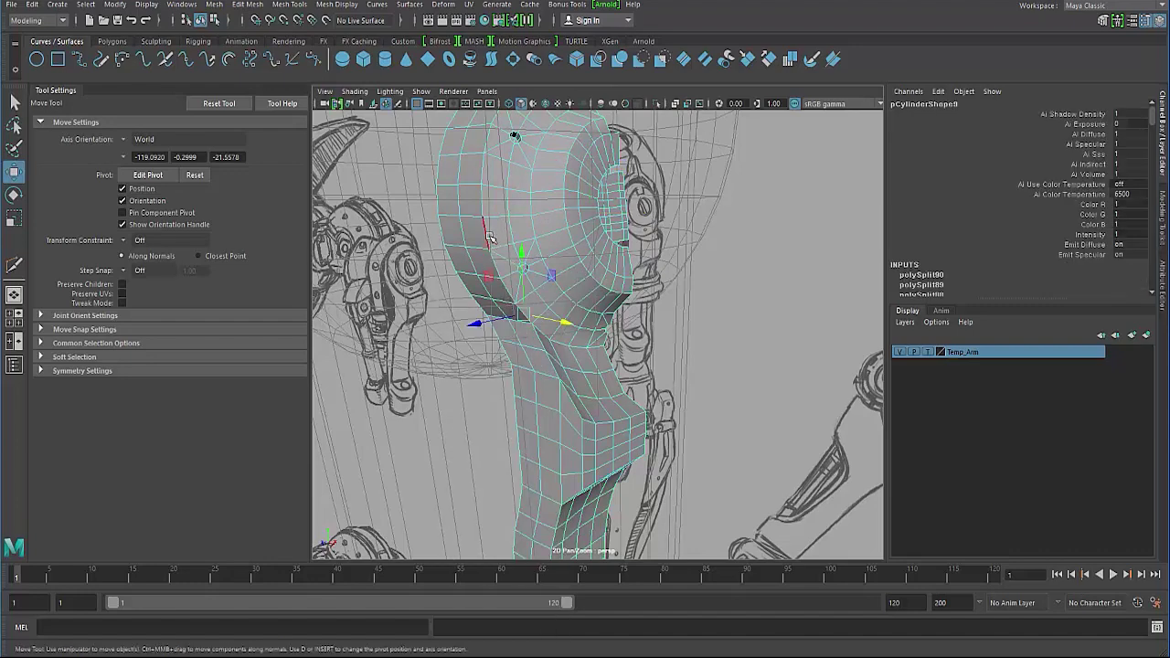
{"action": "mouse_move", "coordinate": [489, 237]}
{"action": "left_mouse_down", "text": "alt"}
{"action": "mouse_move", "coordinate": [530, 295]}
{"action": "mouse_move", "coordinate": [545, 360]}
{"action": "left_mouse_up", "text": "alt"}
{"action": "left_click", "coordinate": [538, 311]}
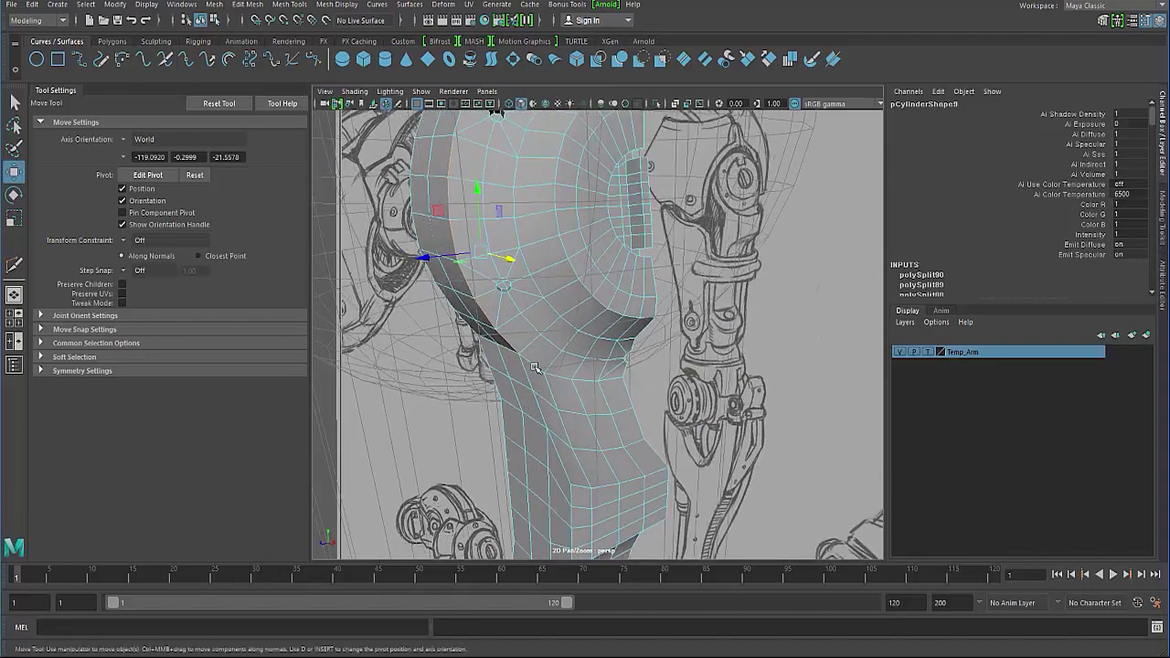
{"action": "left_click", "coordinate": [517, 340]}
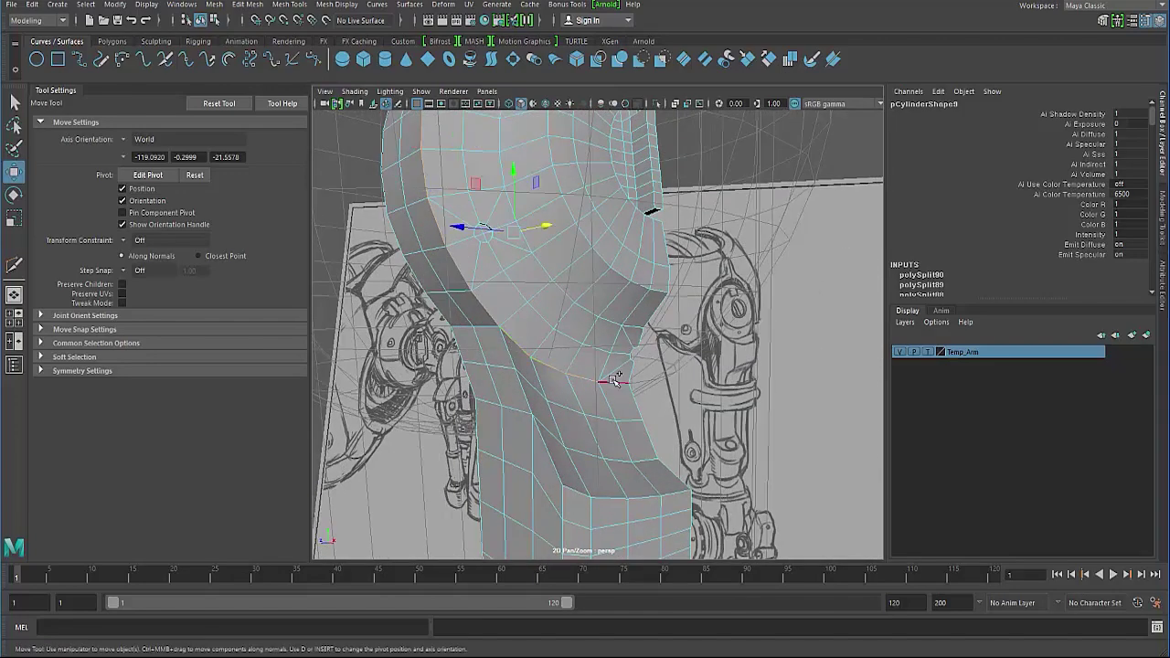
{"action": "mouse_move", "coordinate": [614, 380]}
{"action": "left_mouse_down", "text": "alt"}
{"action": "mouse_move", "coordinate": [592, 429]}
{"action": "mouse_move", "coordinate": [462, 298]}
{"action": "mouse_move", "coordinate": [445, 310]}
{"action": "mouse_move", "coordinate": [521, 279]}
{"action": "left_mouse_up", "text": "alt"}
{"action": "left_click_drag", "start_coordinate": [503, 385], "coordinate": [538, 265], "text": "alt"}
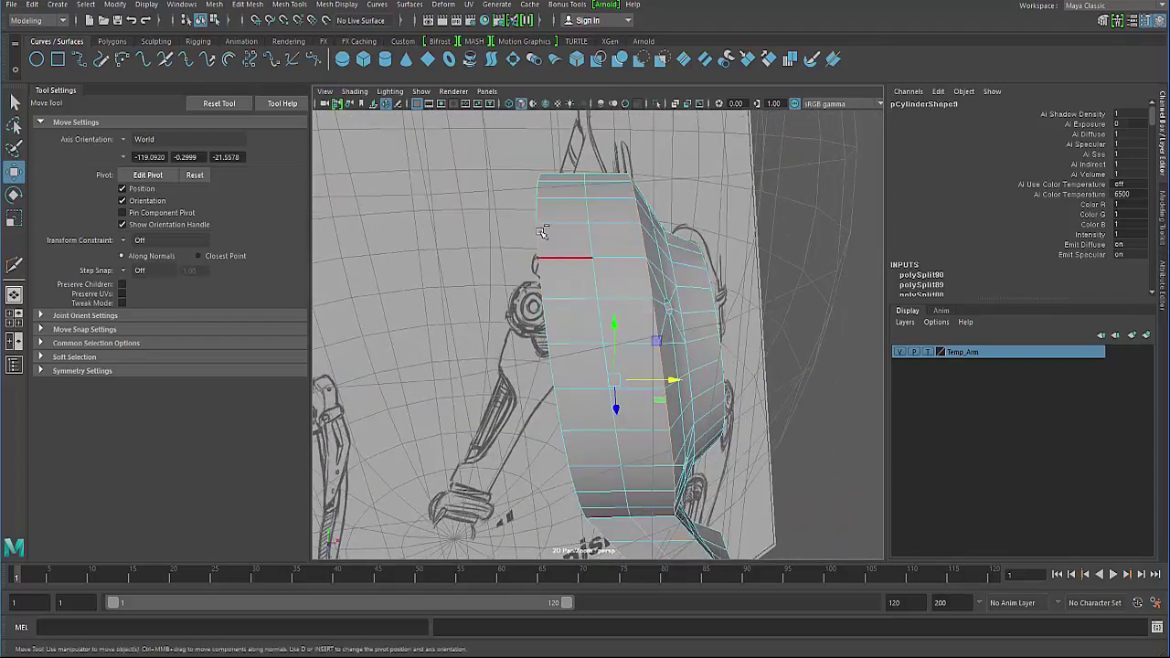
{"action": "left_click_drag", "start_coordinate": [511, 318], "coordinate": [535, 280], "text": "alt"}
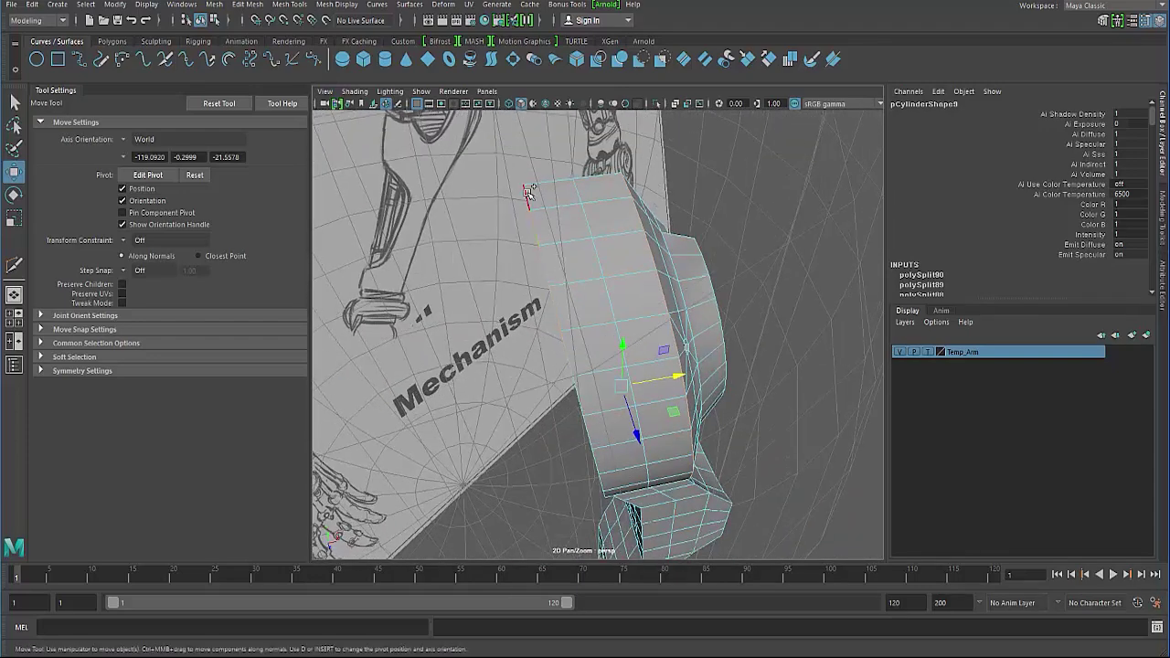
{"action": "left_click_drag", "start_coordinate": [523, 332], "coordinate": [568, 312], "text": "alt"}
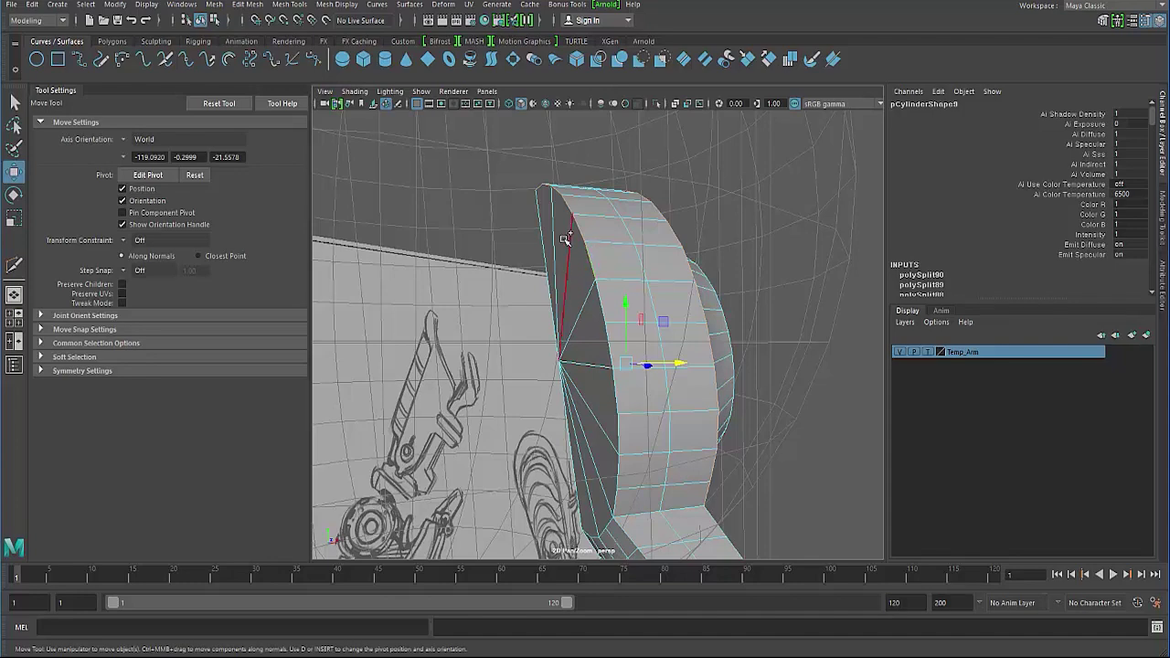
{"action": "left_click_drag", "start_coordinate": [520, 356], "coordinate": [627, 294], "text": "alt"}
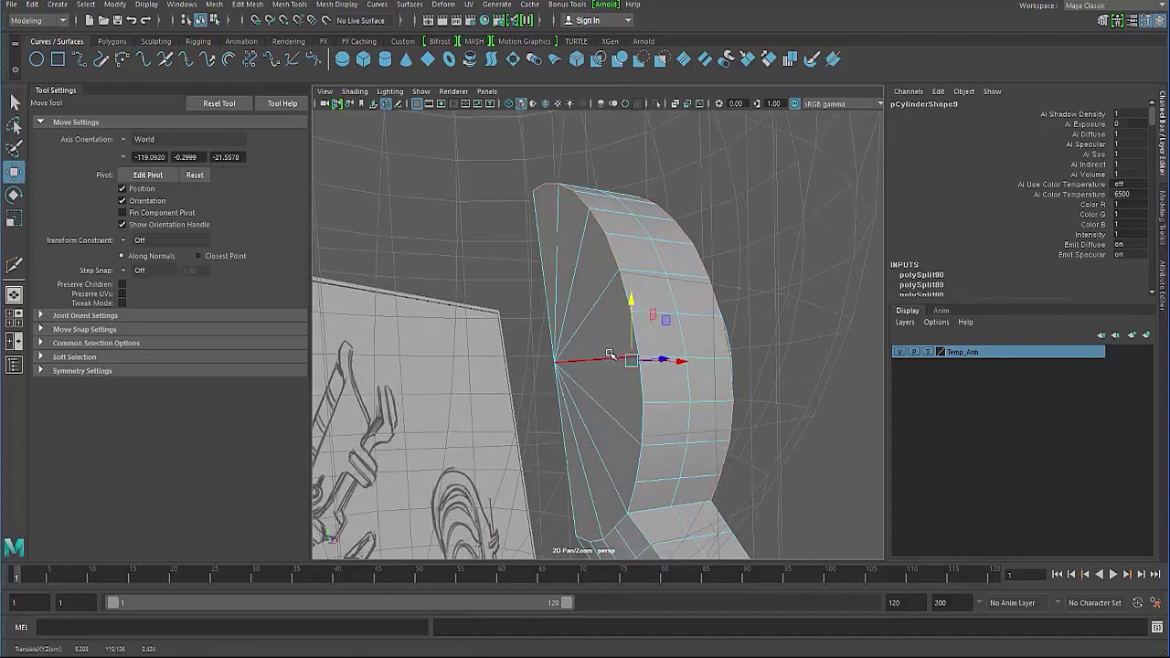
{"action": "key", "text": "q"}
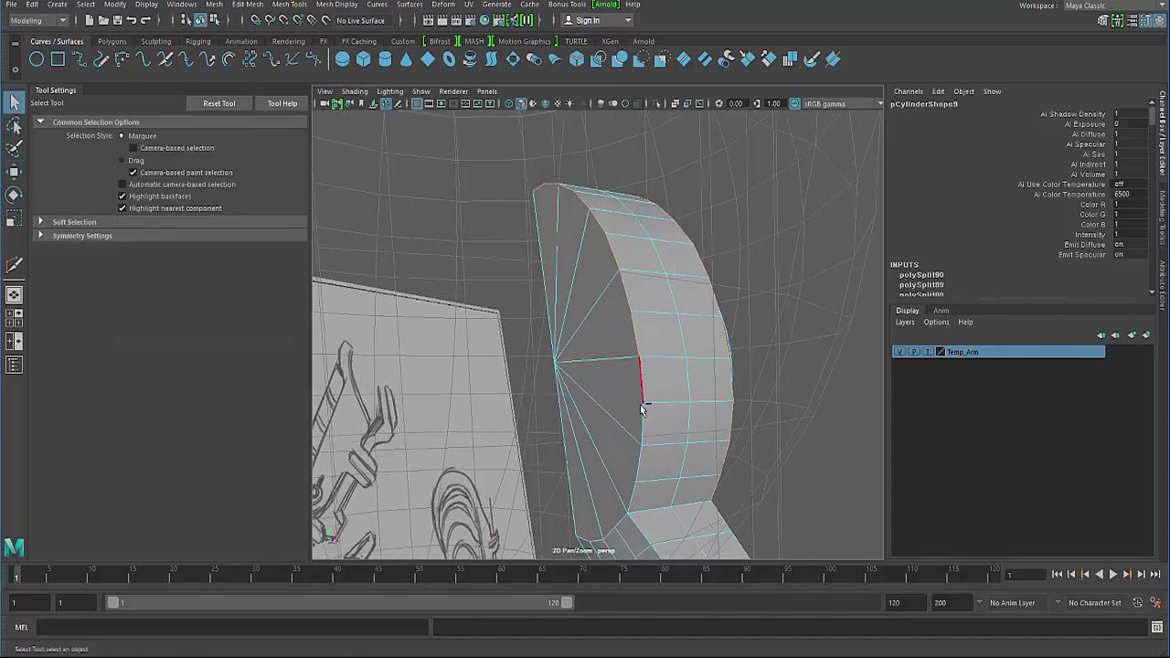
{"action": "left_click_drag", "start_coordinate": [543, 517], "coordinate": [601, 387], "text": "alt"}
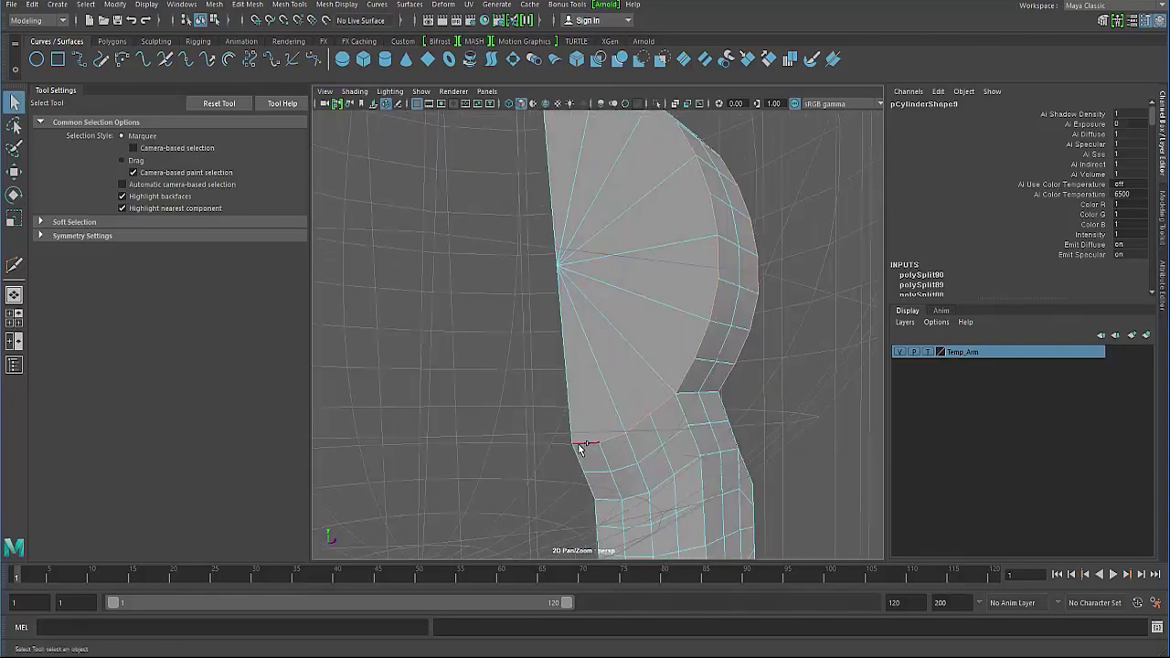
{"action": "left_click_drag", "start_coordinate": [579, 448], "coordinate": [581, 412], "text": "alt"}
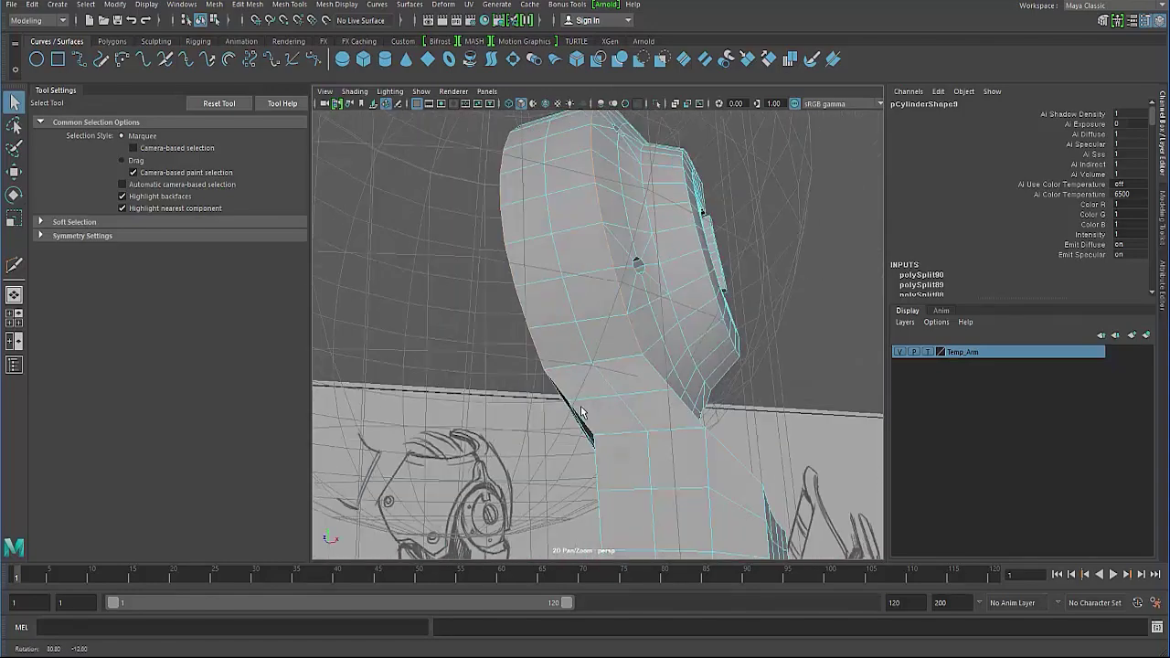
{"action": "mouse_move", "coordinate": [608, 365]}
{"action": "left_mouse_down", "text": "alt"}
{"action": "mouse_move", "coordinate": [523, 368]}
{"action": "mouse_move", "coordinate": [592, 421]}
{"action": "left_mouse_up", "text": "alt"}
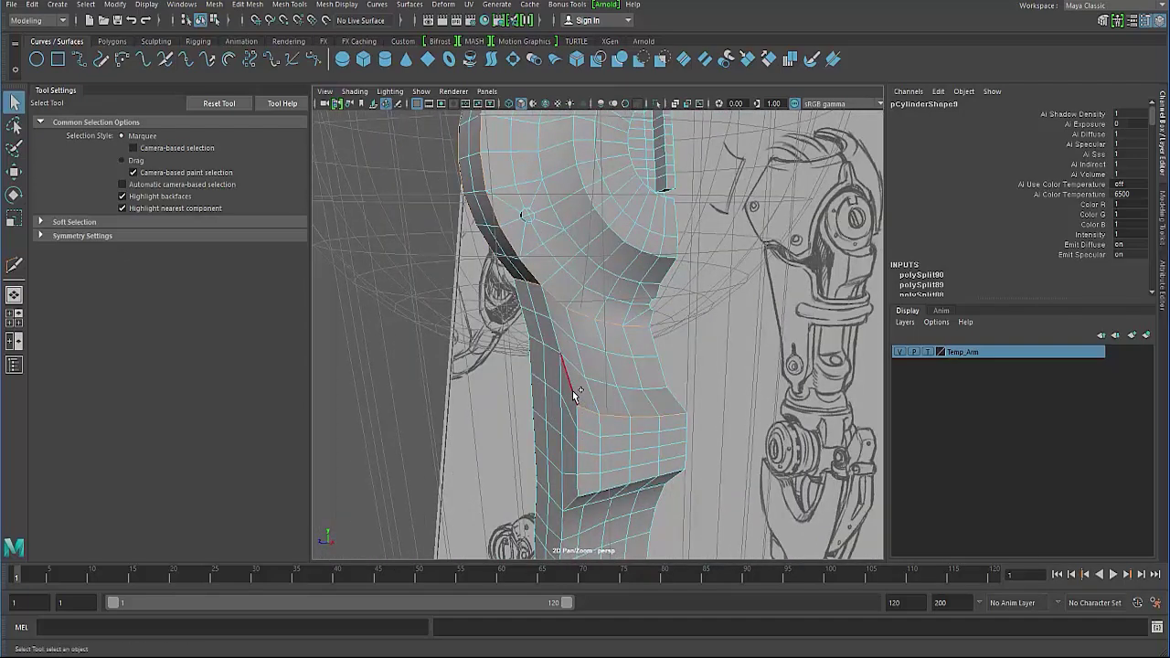
{"action": "mouse_move", "coordinate": [554, 455]}
{"action": "left_mouse_down", "text": "alt"}
{"action": "mouse_move", "coordinate": [573, 418]}
{"action": "mouse_move", "coordinate": [575, 333]}
{"action": "mouse_move", "coordinate": [552, 305]}
{"action": "mouse_move", "coordinate": [579, 302]}
{"action": "left_mouse_up", "text": "alt"}
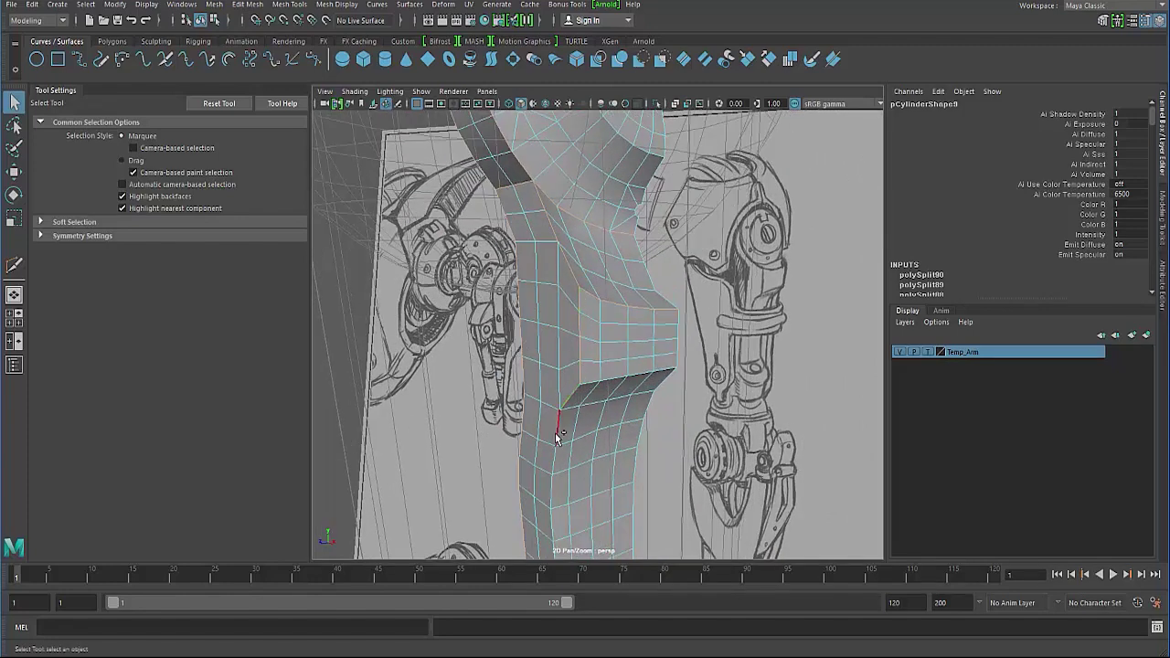
{"action": "mouse_move", "coordinate": [554, 431]}
{"action": "left_mouse_down", "text": "alt"}
{"action": "mouse_move", "coordinate": [611, 250]}
{"action": "mouse_move", "coordinate": [552, 295]}
{"action": "left_mouse_up", "text": "alt"}
{"action": "mouse_move", "coordinate": [553, 433]}
{"action": "left_mouse_down", "text": "alt"}
{"action": "mouse_move", "coordinate": [548, 329]}
{"action": "mouse_move", "coordinate": [525, 241]}
{"action": "mouse_move", "coordinate": [597, 303]}
{"action": "mouse_move", "coordinate": [632, 357]}
{"action": "mouse_move", "coordinate": [559, 307]}
{"action": "left_mouse_up", "text": "alt"}
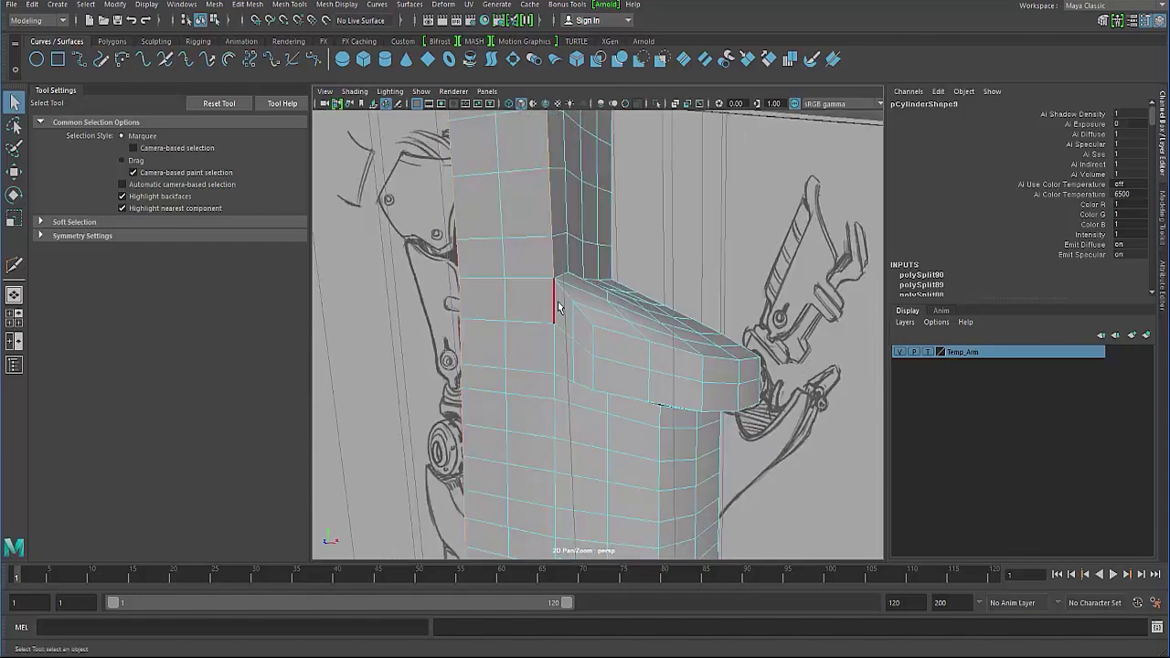
{"action": "left_click_drag", "start_coordinate": [564, 402], "coordinate": [548, 369], "text": "alt"}
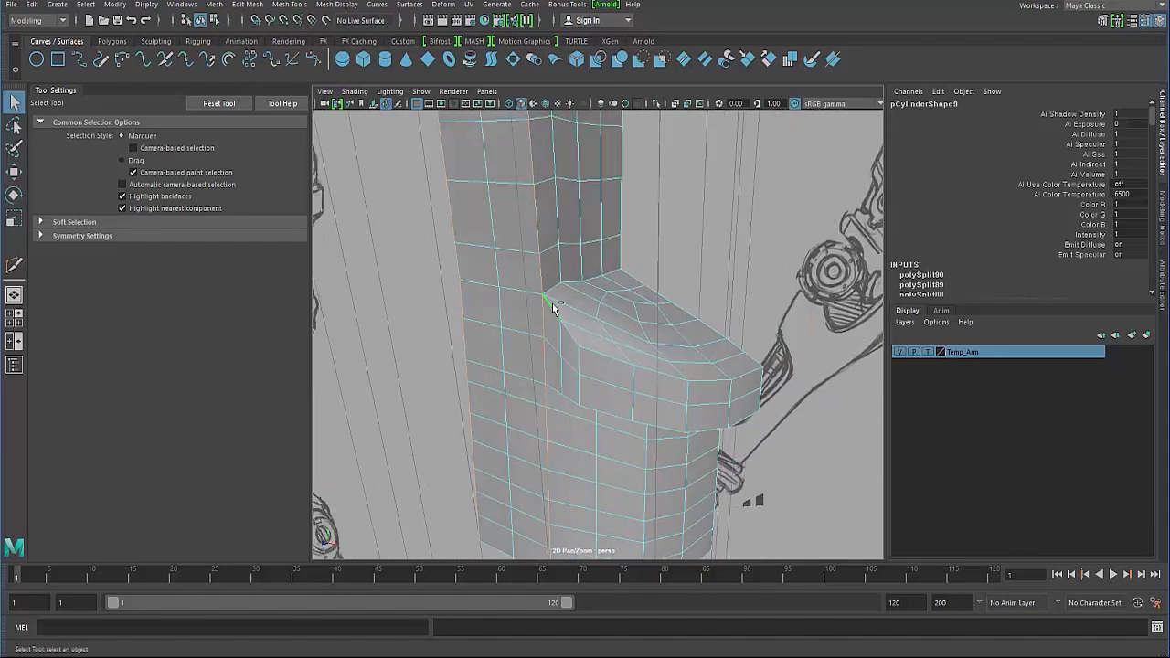
{"action": "left_click_drag", "start_coordinate": [567, 329], "coordinate": [545, 340], "text": "alt"}
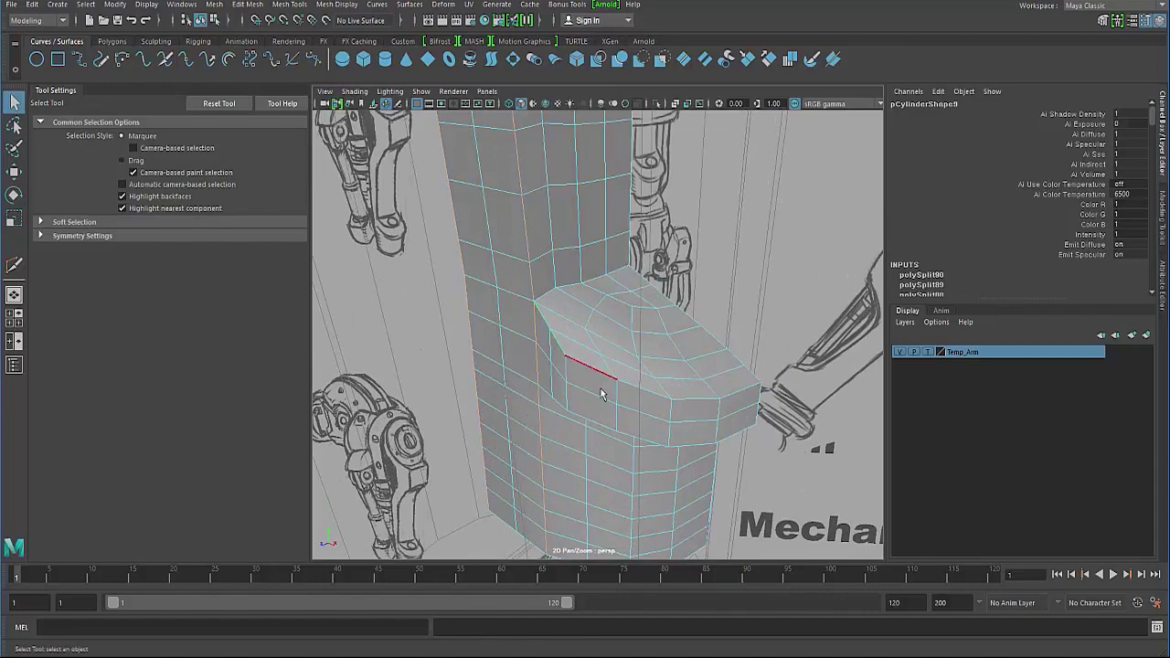
{"action": "left_click_drag", "start_coordinate": [602, 393], "coordinate": [378, 248], "text": "alt"}
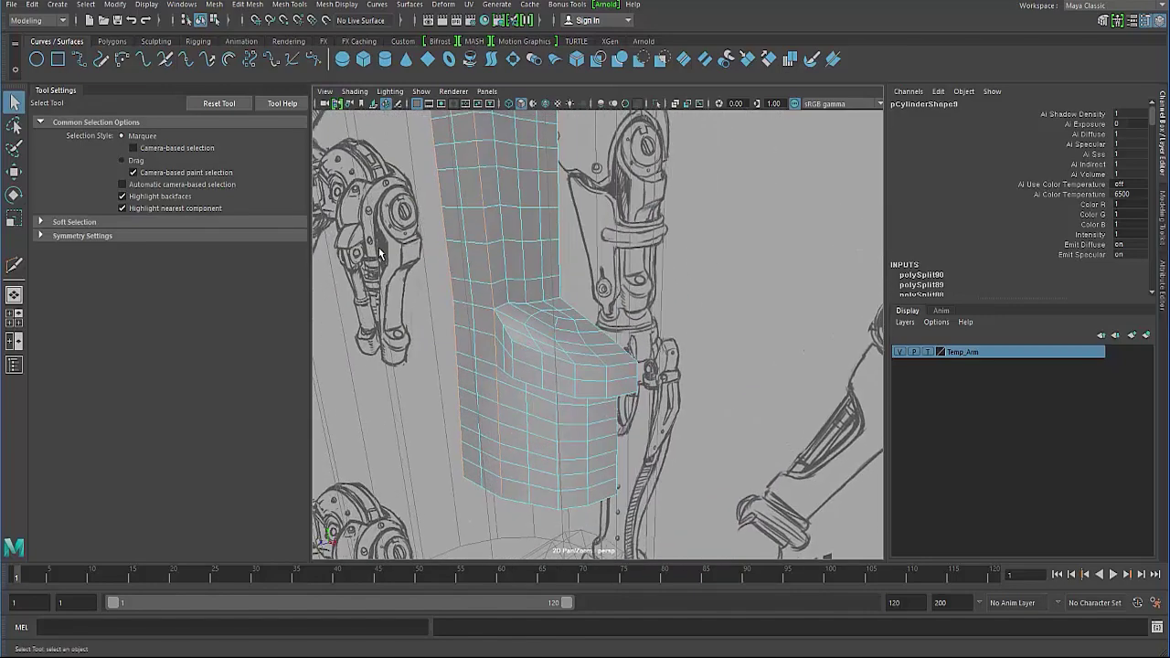
{"action": "mouse_move", "coordinate": [396, 343]}
{"action": "left_mouse_down", "text": "alt"}
{"action": "mouse_move", "coordinate": [496, 344]}
{"action": "mouse_move", "coordinate": [509, 323]}
{"action": "left_mouse_up", "text": "alt"}
{"action": "mouse_move", "coordinate": [568, 279]}
{"action": "left_mouse_down", "text": "alt"}
{"action": "mouse_move", "coordinate": [542, 327]}
{"action": "mouse_move", "coordinate": [497, 293]}
{"action": "mouse_move", "coordinate": [512, 286]}
{"action": "mouse_move", "coordinate": [485, 318]}
{"action": "mouse_move", "coordinate": [496, 335]}
{"action": "mouse_move", "coordinate": [486, 313]}
{"action": "mouse_move", "coordinate": [431, 331]}
{"action": "mouse_move", "coordinate": [412, 320]}
{"action": "mouse_move", "coordinate": [414, 360]}
{"action": "left_mouse_up", "text": "alt"}
{"action": "left_click_drag", "start_coordinate": [420, 393], "coordinate": [515, 295], "text": "alt"}
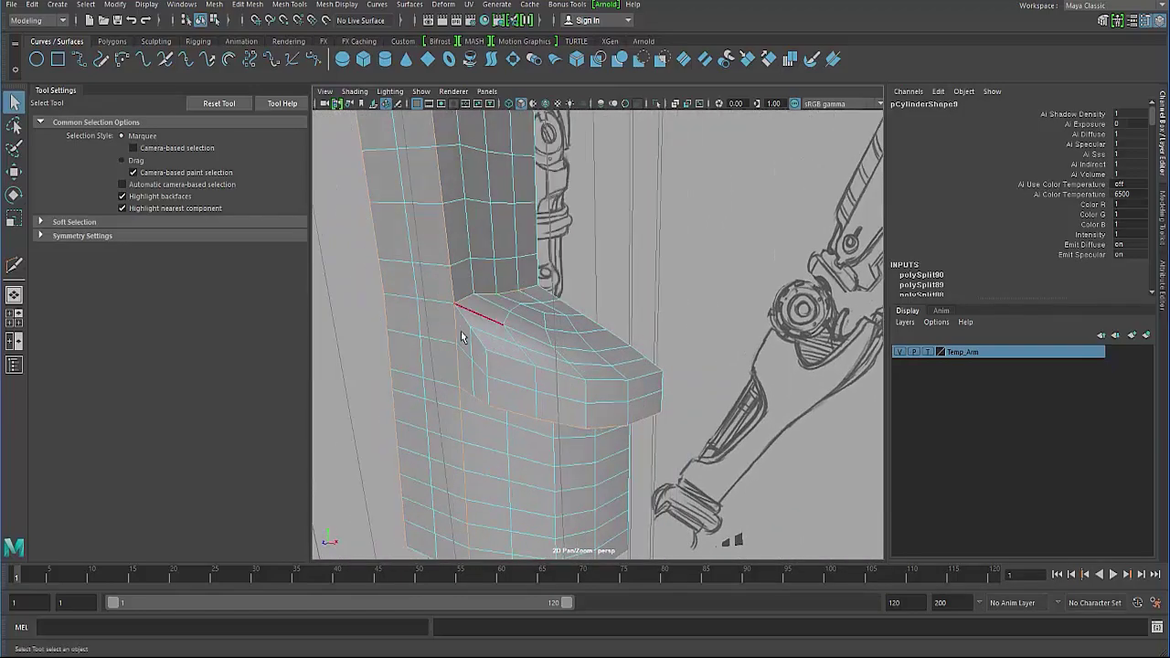
{"action": "left_click_drag", "start_coordinate": [461, 331], "coordinate": [403, 306], "text": "alt"}
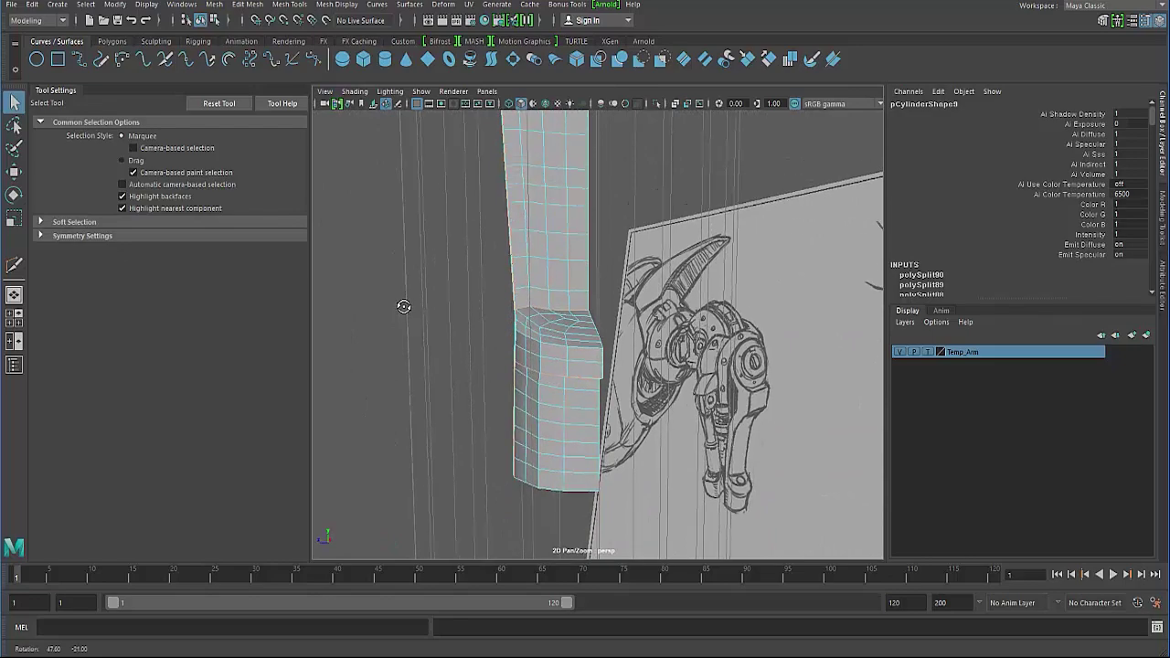
{"action": "mouse_move", "coordinate": [403, 306]}
{"action": "right_mouse_down", "text": "alt"}
{"action": "mouse_move", "coordinate": [585, 376]}
{"action": "mouse_move", "coordinate": [566, 316]}
{"action": "mouse_move", "coordinate": [383, 232]}
{"action": "mouse_move", "coordinate": [377, 257]}
{"action": "right_mouse_up", "text": "alt"}
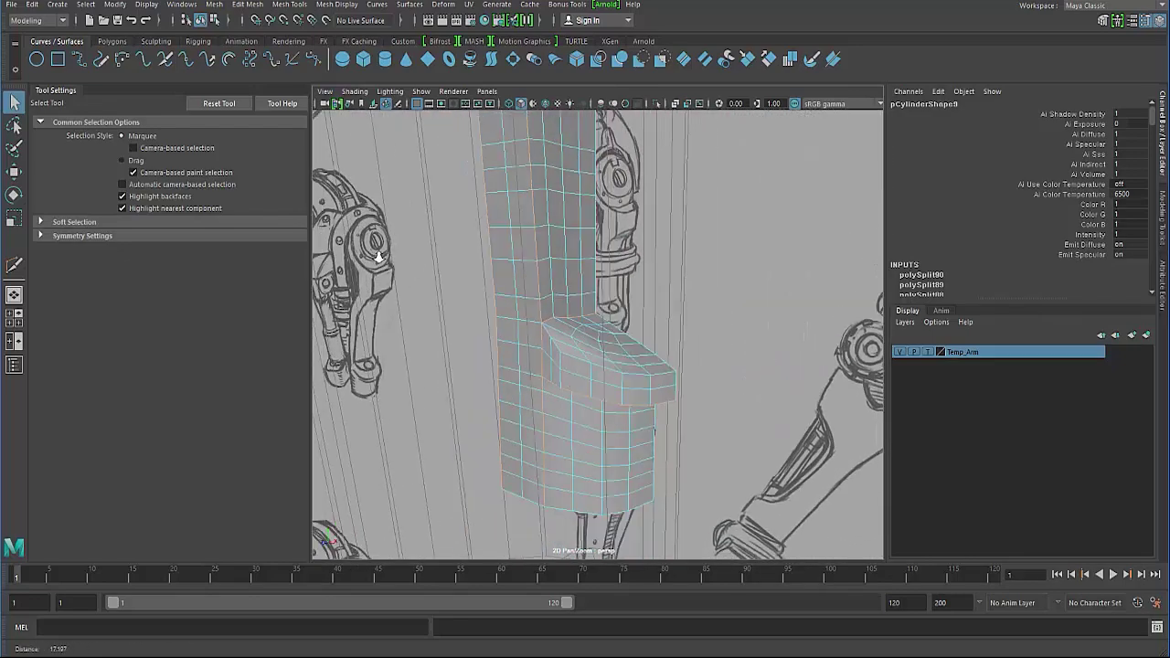
{"action": "middle_click_drag", "start_coordinate": [377, 257], "coordinate": [515, 377], "text": "alt"}
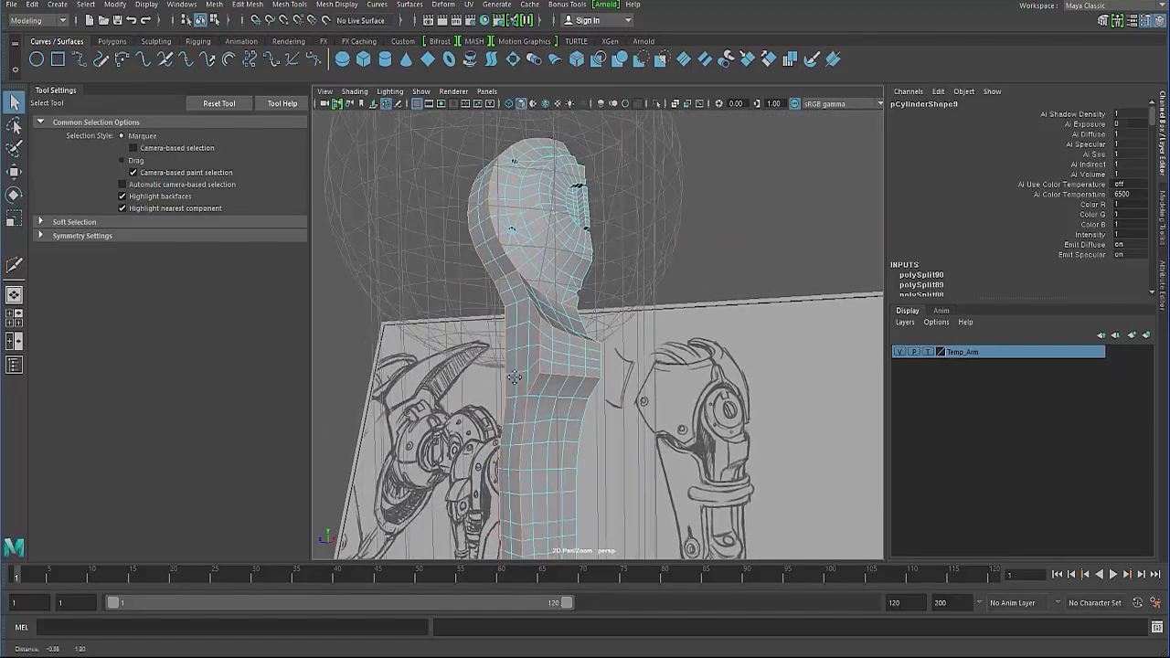
{"action": "mouse_move", "coordinate": [514, 378]}
{"action": "left_mouse_down", "text": "alt"}
{"action": "mouse_move", "coordinate": [400, 397]}
{"action": "mouse_move", "coordinate": [539, 396]}
{"action": "left_mouse_up", "text": "alt"}
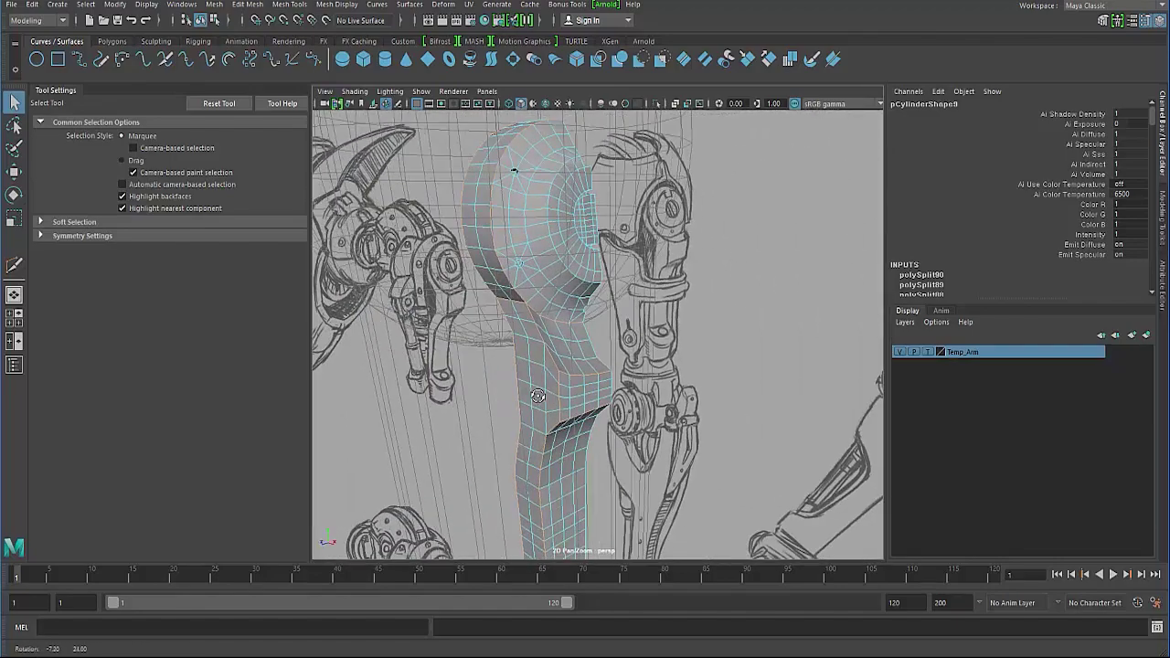
Zoom in on the small hole and study it in wireframe display
{"action": "left_click_drag", "start_coordinate": [475, 321], "coordinate": [598, 405], "text": "alt"}
{"action": "mouse_move", "coordinate": [598, 405]}
{"action": "right_mouse_down", "text": "alt"}
{"action": "mouse_move", "coordinate": [640, 387]}
{"action": "mouse_move", "coordinate": [652, 416]}
{"action": "right_mouse_up", "text": "alt"}
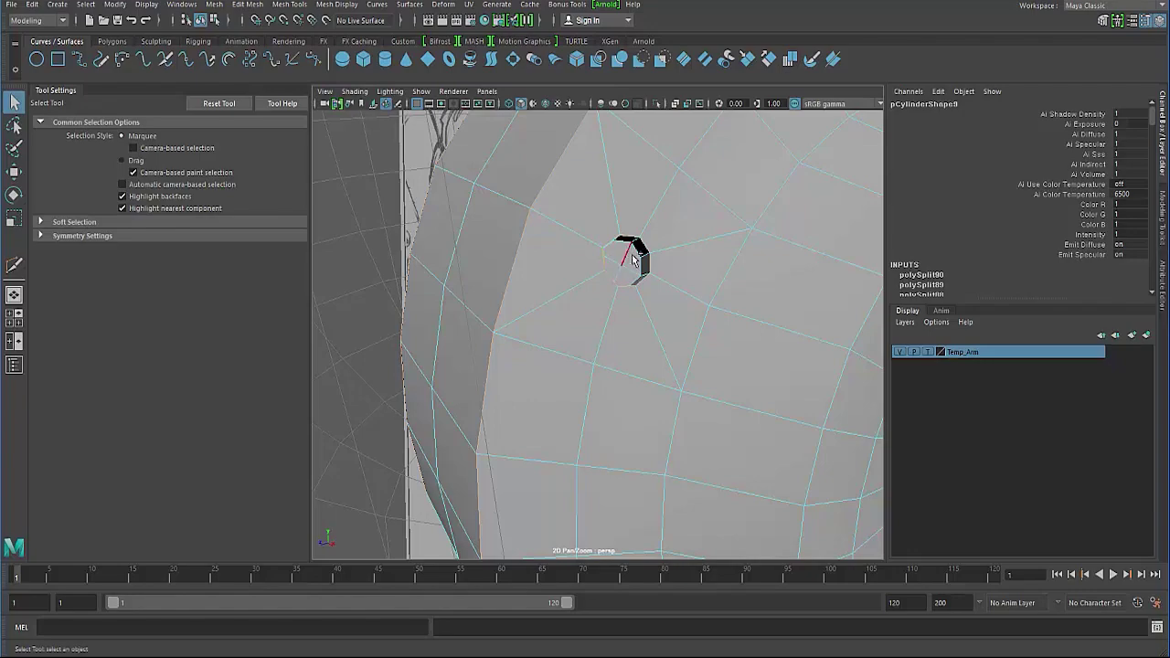
{"action": "mouse_move", "coordinate": [526, 291]}
{"action": "left_mouse_down", "text": "alt"}
{"action": "mouse_move", "coordinate": [509, 274]}
{"action": "mouse_move", "coordinate": [529, 314]}
{"action": "left_mouse_up", "text": "alt"}
{"action": "key", "text": "4"}
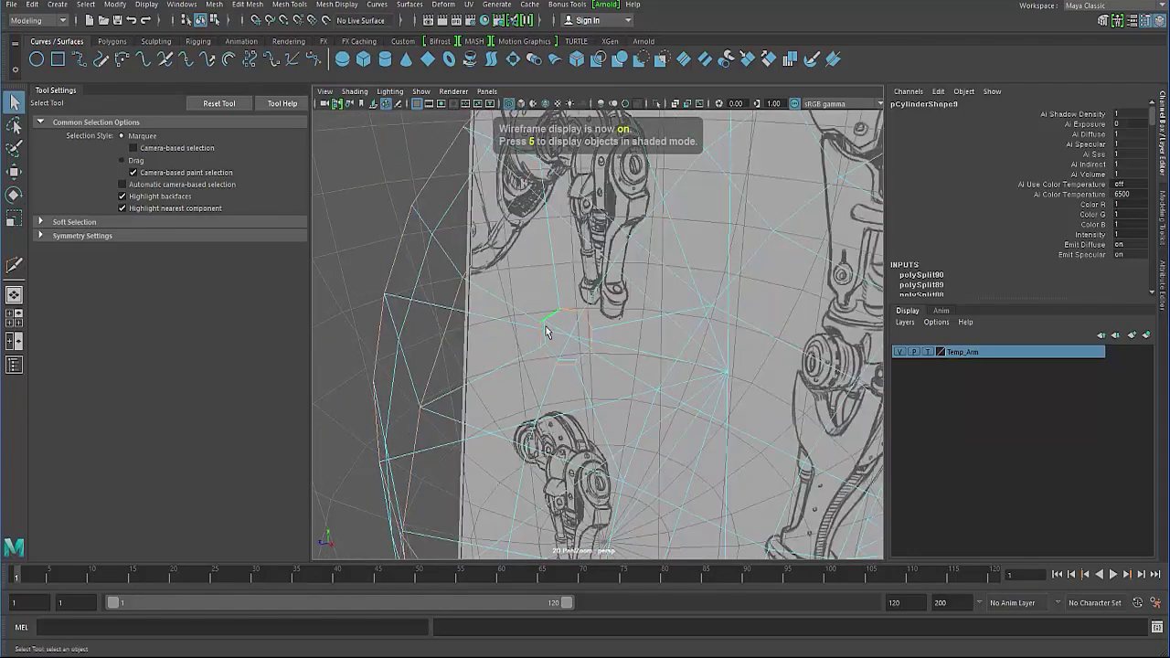
{"action": "right_click_drag", "start_coordinate": [529, 314], "coordinate": [497, 300], "text": "alt"}
{"action": "left_click_drag", "start_coordinate": [536, 319], "coordinate": [582, 295], "text": "alt"}
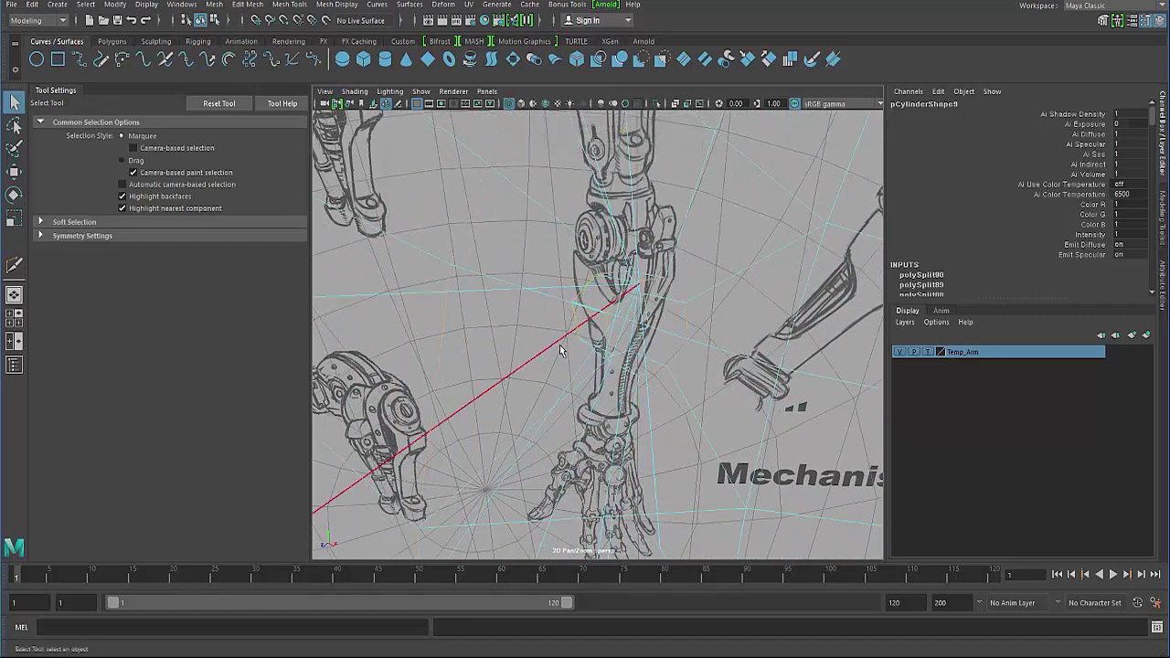
{"action": "mouse_move", "coordinate": [582, 295]}
{"action": "right_mouse_down", "text": "alt"}
{"action": "mouse_move", "coordinate": [535, 287]}
{"action": "mouse_move", "coordinate": [547, 317]}
{"action": "mouse_move", "coordinate": [545, 275]}
{"action": "right_mouse_up", "text": "alt"}
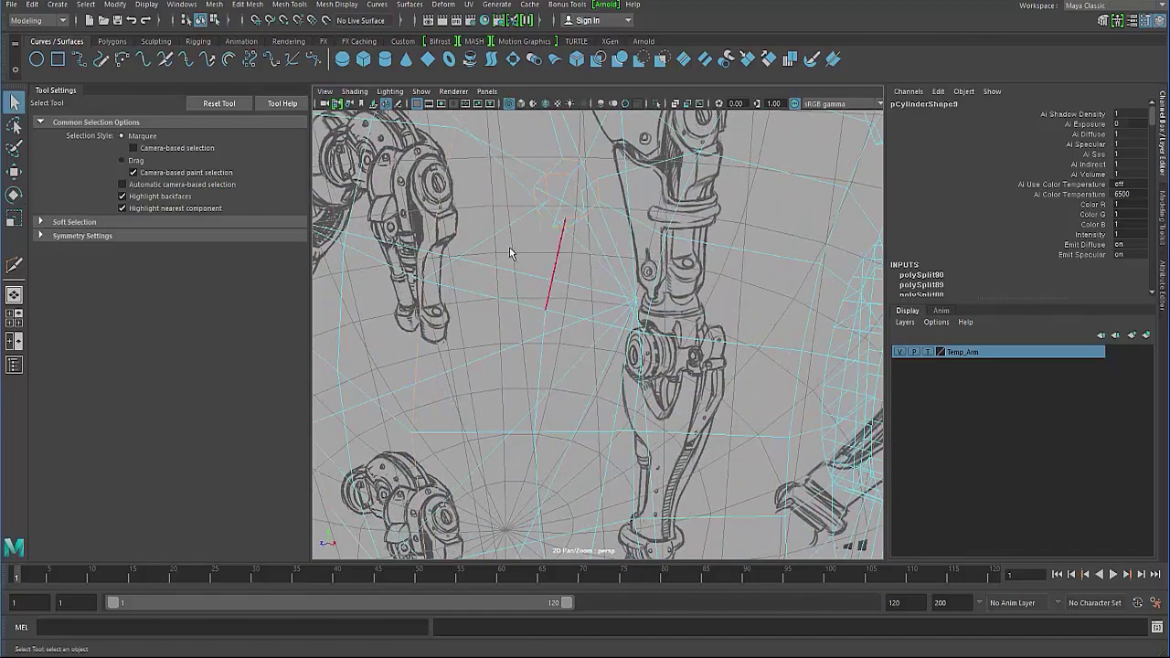
{"action": "mouse_move", "coordinate": [509, 247]}
{"action": "left_mouse_down", "text": "alt"}
{"action": "mouse_move", "coordinate": [486, 245]}
{"action": "mouse_move", "coordinate": [492, 256]}
{"action": "mouse_move", "coordinate": [442, 340]}
{"action": "mouse_move", "coordinate": [402, 320]}
{"action": "mouse_move", "coordinate": [410, 219]}
{"action": "mouse_move", "coordinate": [337, 229]}
{"action": "mouse_move", "coordinate": [455, 314]}
{"action": "mouse_move", "coordinate": [608, 366]}
{"action": "mouse_move", "coordinate": [597, 368]}
{"action": "mouse_move", "coordinate": [606, 395]}
{"action": "left_mouse_up", "text": "alt"}
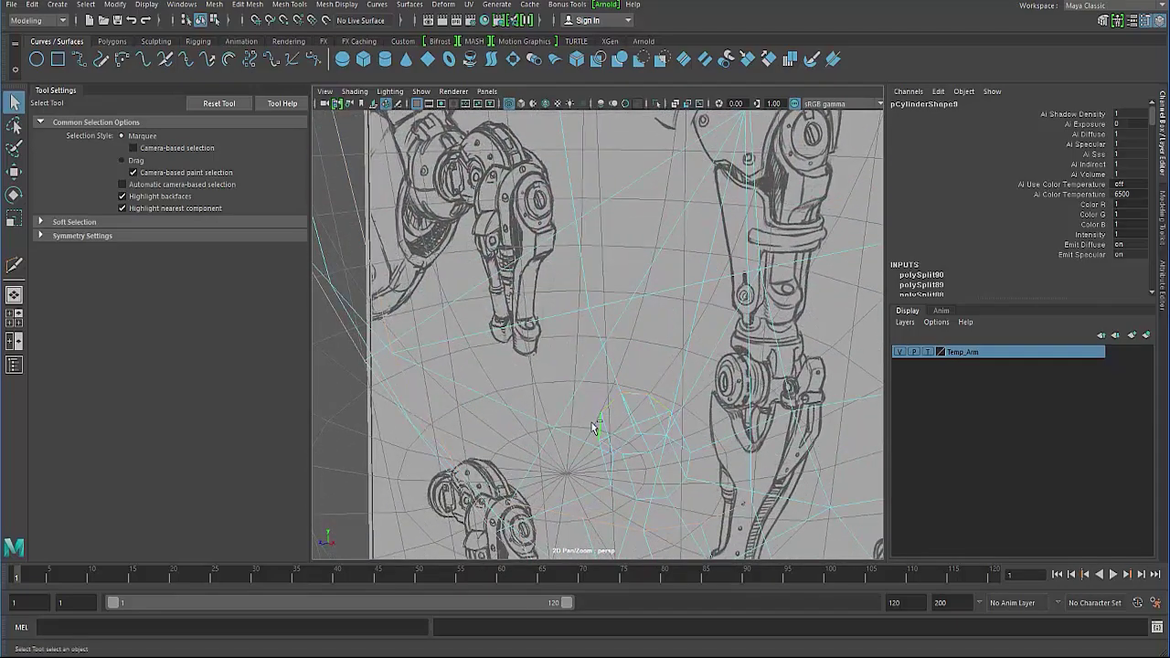
Undo the last edge selections, orbit toward the hole and sketch, and return to shaded display
{"action": "mouse_move", "coordinate": [592, 427]}
{"action": "left_mouse_down", "text": "alt"}
{"action": "mouse_move", "coordinate": [536, 365]}
{"action": "mouse_move", "coordinate": [484, 339]}
{"action": "mouse_move", "coordinate": [502, 407]}
{"action": "left_mouse_up", "text": "alt"}
{"action": "mouse_move", "coordinate": [502, 408]}
{"action": "right_mouse_down", "text": "alt"}
{"action": "mouse_move", "coordinate": [617, 399]}
{"action": "mouse_move", "coordinate": [600, 334]}
{"action": "right_mouse_up", "text": "alt"}
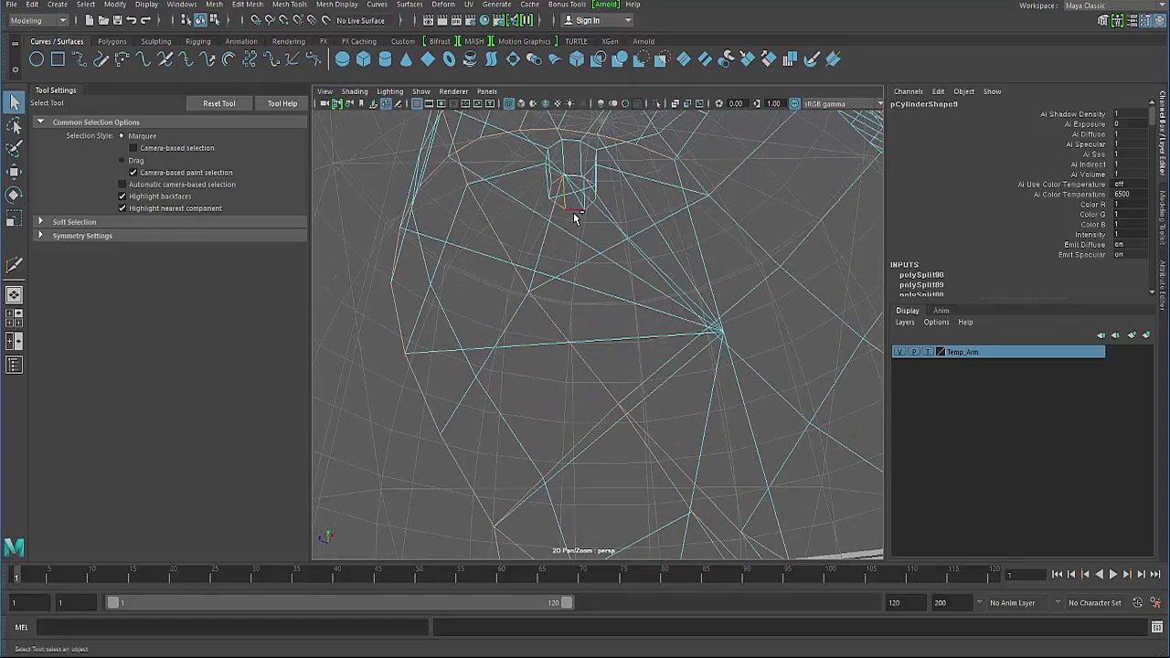
{"action": "key", "text": "ctrl+z"}
{"action": "key", "text": "ctrl+z"}
{"action": "mouse_move", "coordinate": [587, 254]}
{"action": "left_mouse_down", "text": "alt"}
{"action": "mouse_move", "coordinate": [503, 264]}
{"action": "mouse_move", "coordinate": [494, 324]}
{"action": "mouse_move", "coordinate": [590, 345]}
{"action": "mouse_move", "coordinate": [564, 352]}
{"action": "left_mouse_up", "text": "alt"}
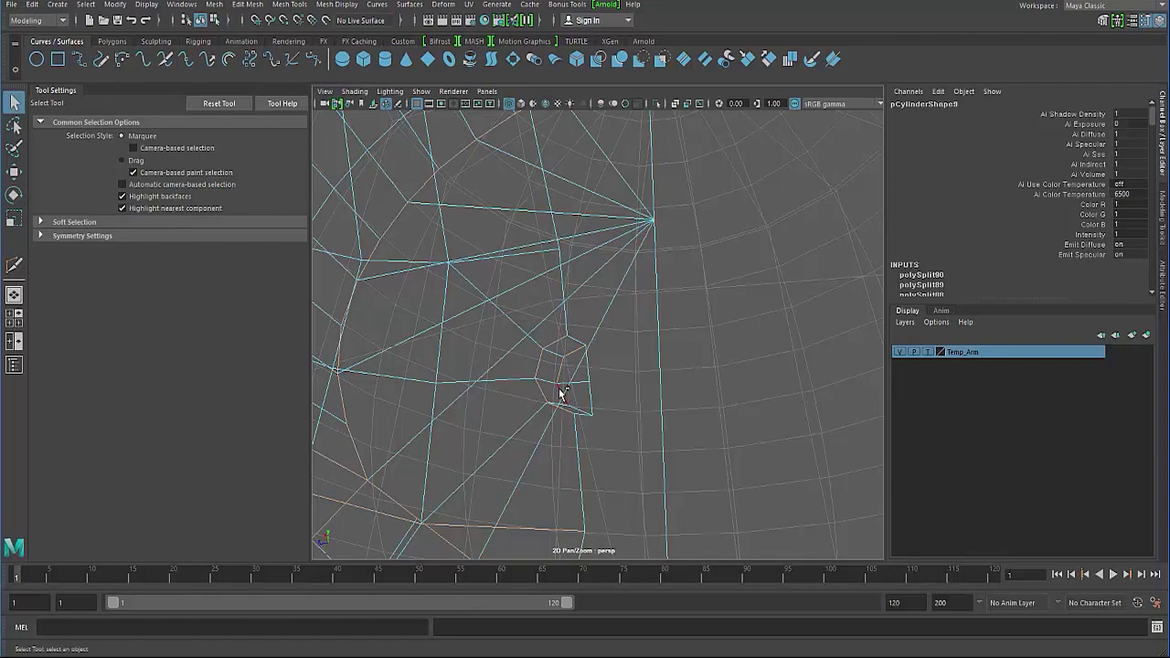
{"action": "mouse_move", "coordinate": [555, 409]}
{"action": "left_mouse_down", "text": "alt"}
{"action": "mouse_move", "coordinate": [556, 339]}
{"action": "mouse_move", "coordinate": [601, 357]}
{"action": "mouse_move", "coordinate": [691, 451]}
{"action": "left_mouse_up", "text": "alt"}
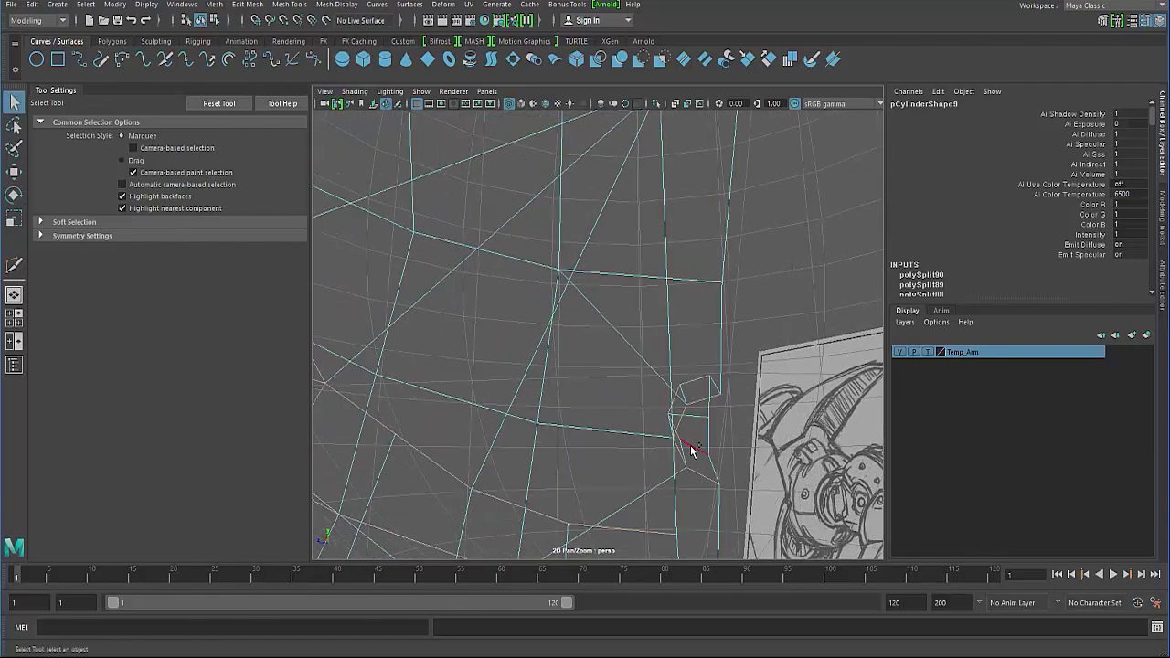
{"action": "mouse_move", "coordinate": [551, 408]}
{"action": "left_mouse_down", "text": "alt"}
{"action": "mouse_move", "coordinate": [496, 368]}
{"action": "mouse_move", "coordinate": [541, 392]}
{"action": "mouse_move", "coordinate": [530, 381]}
{"action": "mouse_move", "coordinate": [447, 337]}
{"action": "mouse_move", "coordinate": [681, 426]}
{"action": "mouse_move", "coordinate": [681, 399]}
{"action": "mouse_move", "coordinate": [562, 366]}
{"action": "left_mouse_up", "text": "alt"}
{"action": "key", "text": "5"}
{"action": "scroll", "coordinate": [557, 338], "scroll_direction": "up", "scroll_amount": 3}
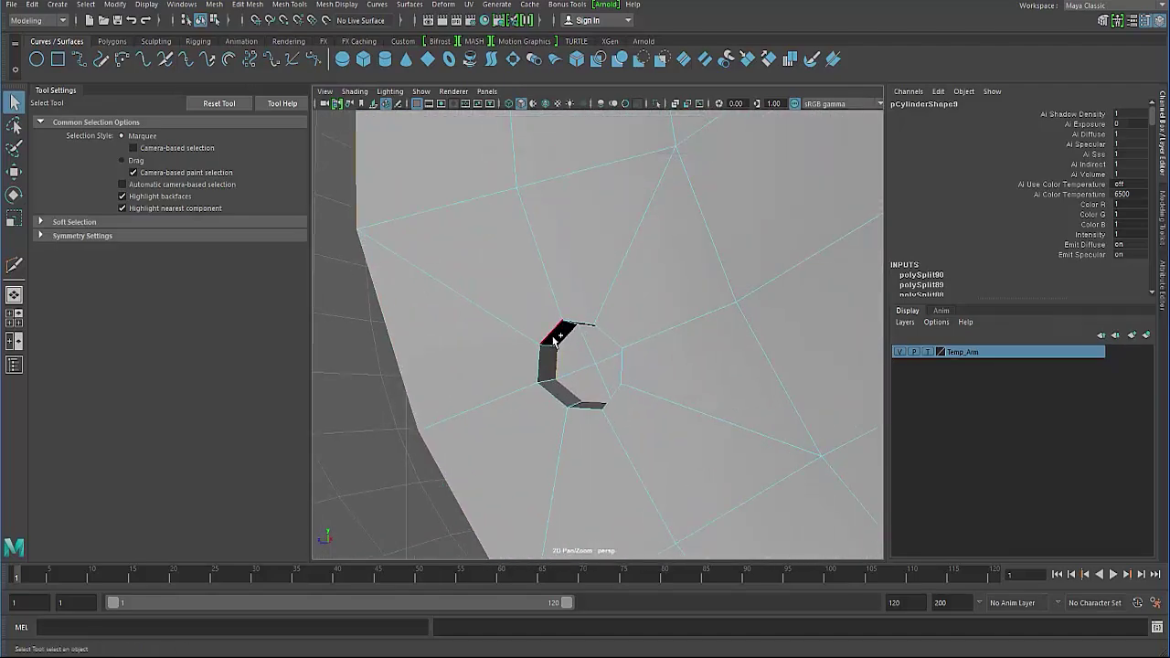
{"action": "scroll", "coordinate": [570, 343], "scroll_direction": "down", "scroll_amount": 5}
{"action": "scroll", "coordinate": [496, 358], "scroll_direction": "down", "scroll_amount": 3}
Flip to wireframe and back to shaded while zooming out over the whole mesh
{"action": "key", "text": "4"}
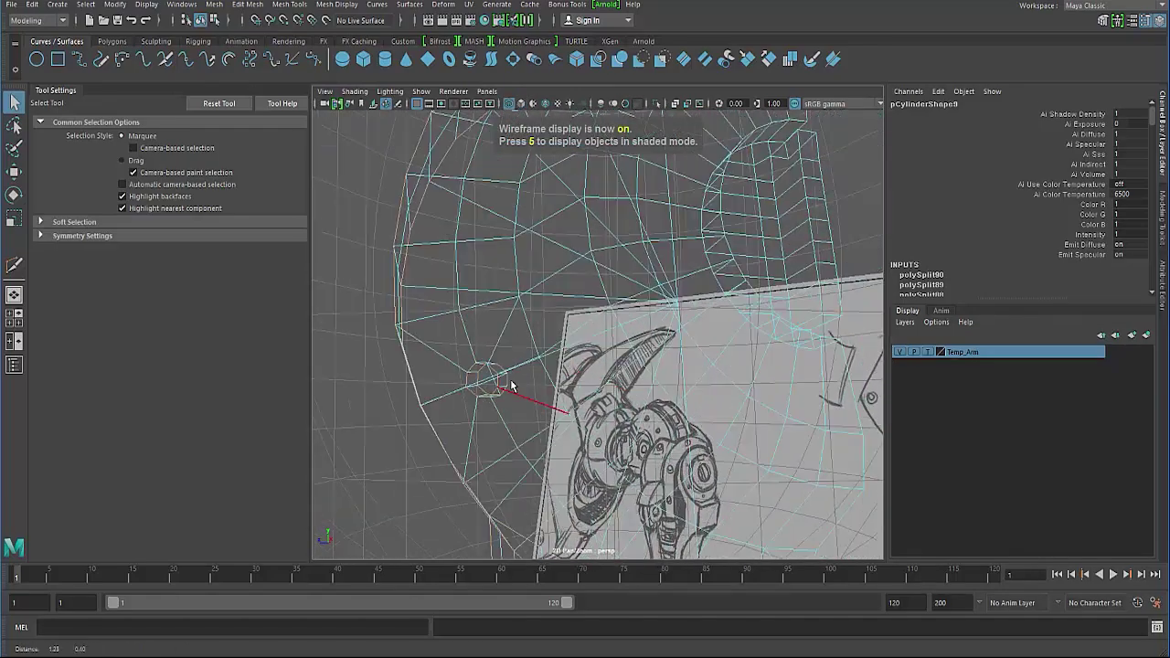
{"action": "left_click_drag", "start_coordinate": [514, 386], "coordinate": [531, 408], "text": "alt"}
{"action": "scroll", "coordinate": [531, 409], "scroll_direction": "up", "scroll_amount": 3}
{"action": "key", "text": "5"}
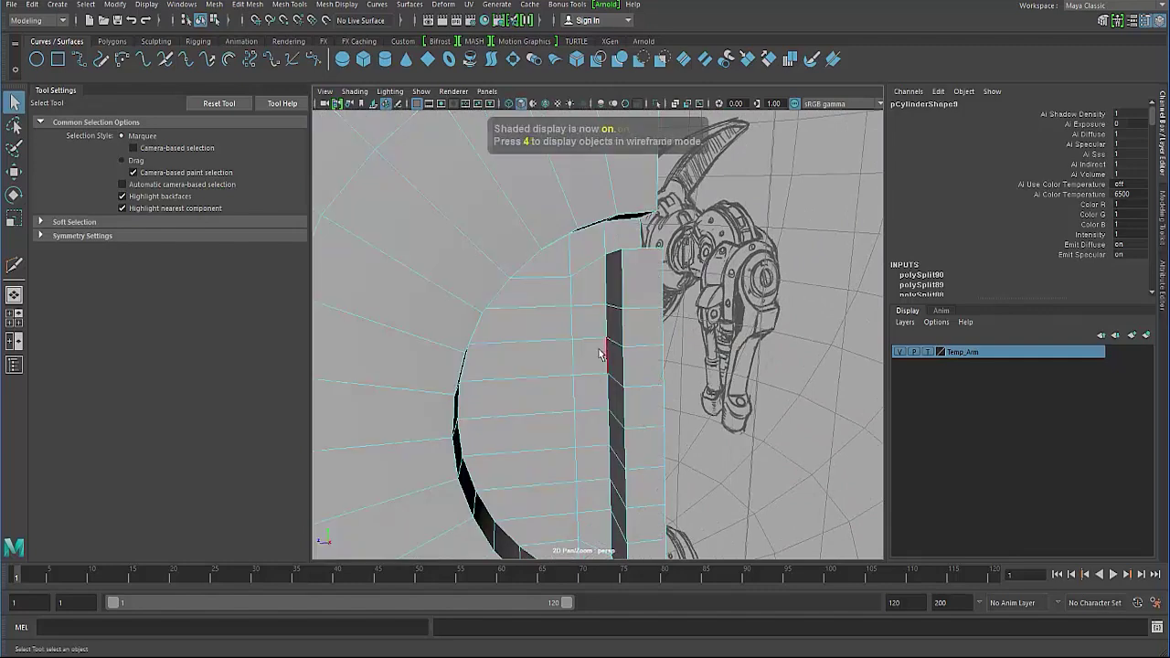
{"action": "scroll", "coordinate": [639, 382], "scroll_direction": "up", "scroll_amount": 3}
{"action": "scroll", "coordinate": [639, 382], "scroll_direction": "up", "scroll_amount": 1}
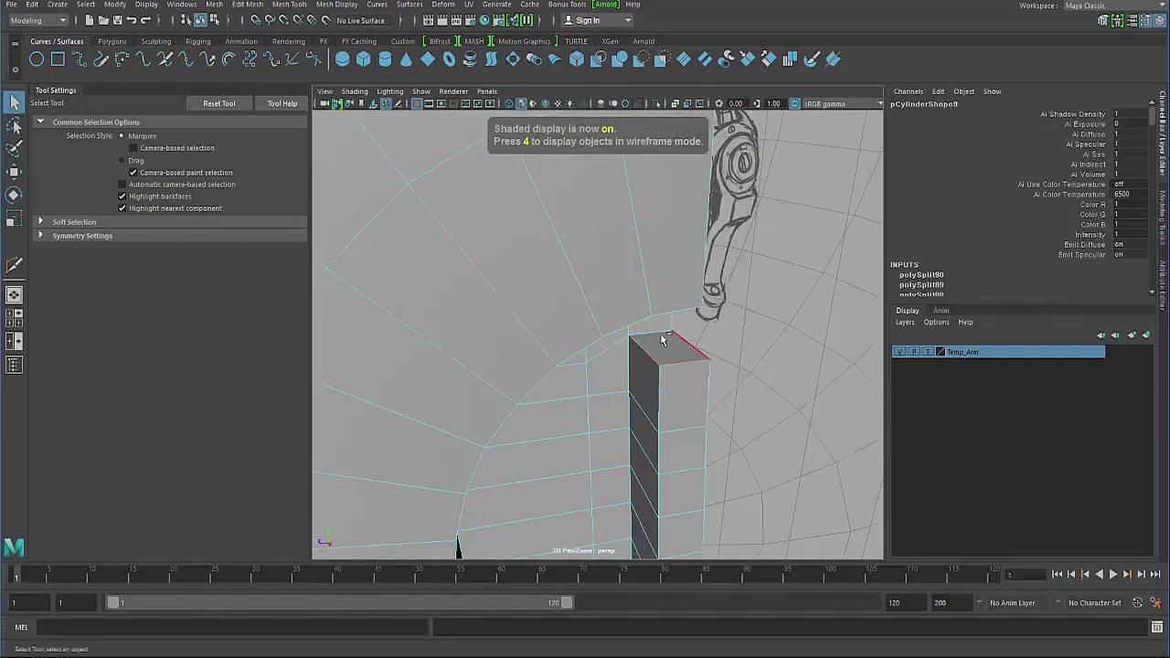
Orbit around the pillar and opening, checking in wireframe, and finish in shaded display
{"action": "mouse_move", "coordinate": [593, 426]}
{"action": "left_mouse_down", "text": "alt"}
{"action": "mouse_move", "coordinate": [604, 390]}
{"action": "mouse_move", "coordinate": [701, 385]}
{"action": "left_mouse_up", "text": "alt"}
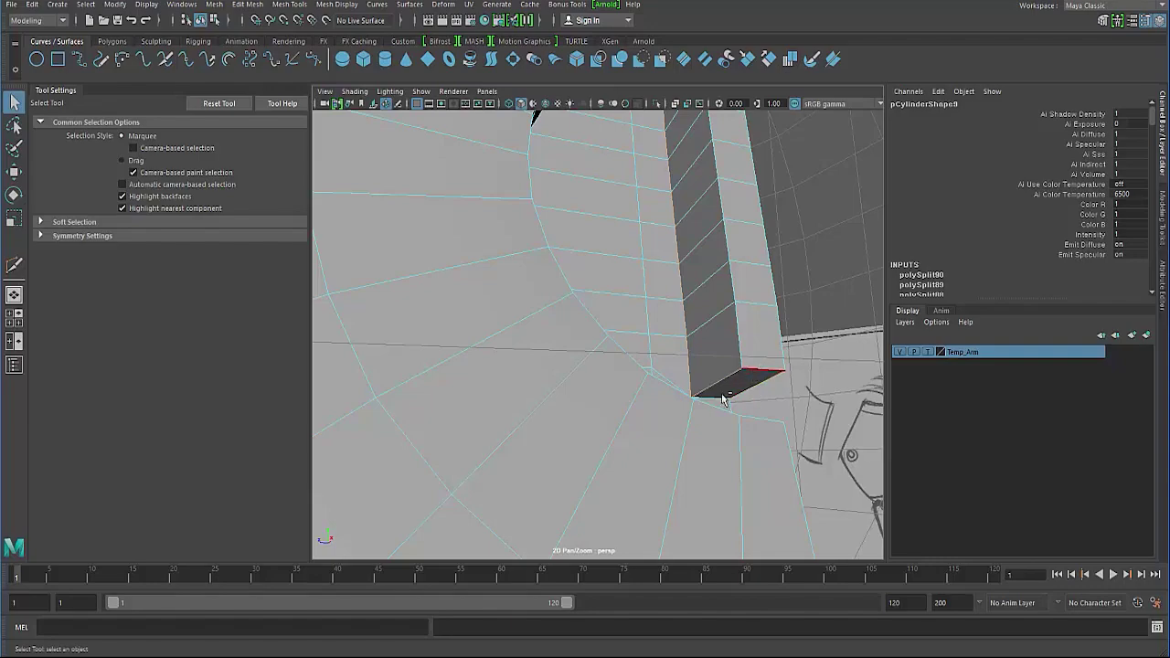
{"action": "mouse_move", "coordinate": [591, 405]}
{"action": "left_mouse_down", "text": "alt"}
{"action": "mouse_move", "coordinate": [536, 397]}
{"action": "mouse_move", "coordinate": [554, 405]}
{"action": "mouse_move", "coordinate": [515, 373]}
{"action": "mouse_move", "coordinate": [486, 376]}
{"action": "mouse_move", "coordinate": [505, 379]}
{"action": "left_mouse_up", "text": "alt"}
{"action": "key", "text": "4"}
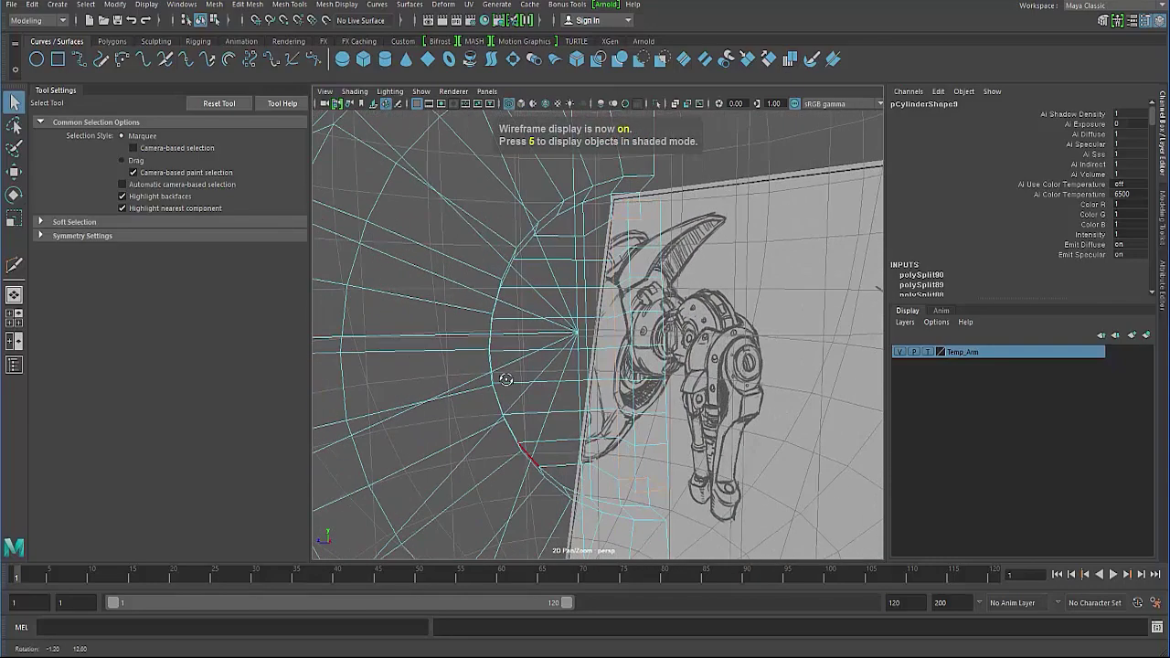
{"action": "key", "text": "5"}
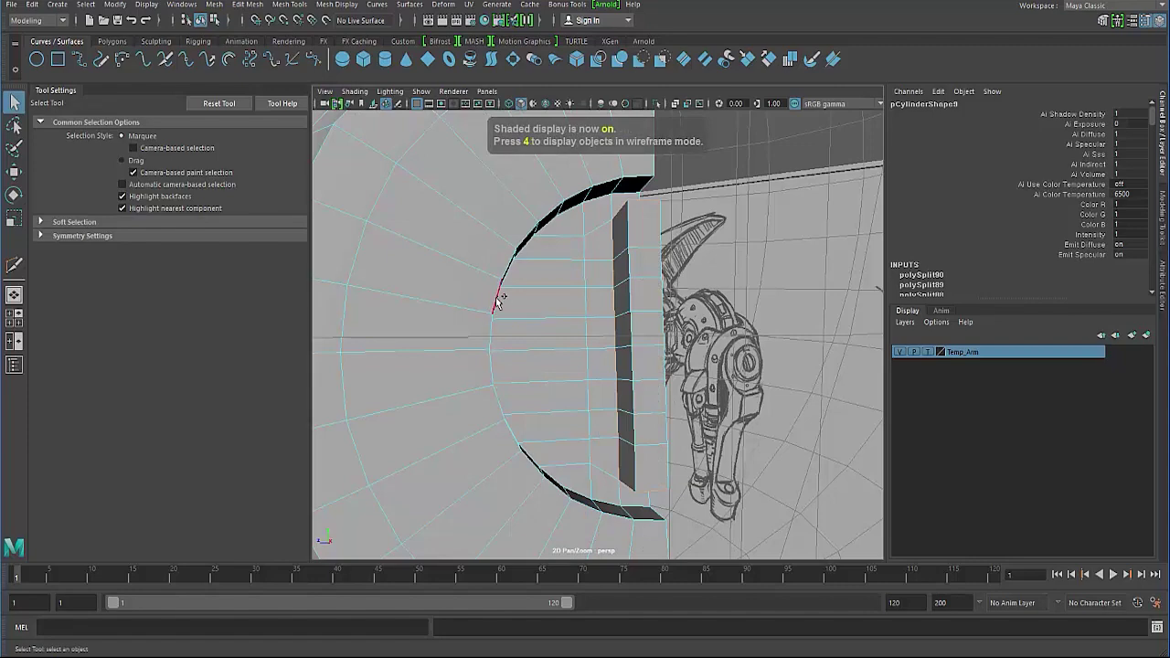
{"action": "mouse_move", "coordinate": [476, 321]}
{"action": "left_mouse_down", "text": "alt"}
{"action": "mouse_move", "coordinate": [464, 287]}
{"action": "mouse_move", "coordinate": [496, 332]}
{"action": "mouse_move", "coordinate": [525, 261]}
{"action": "left_mouse_up", "text": "alt"}
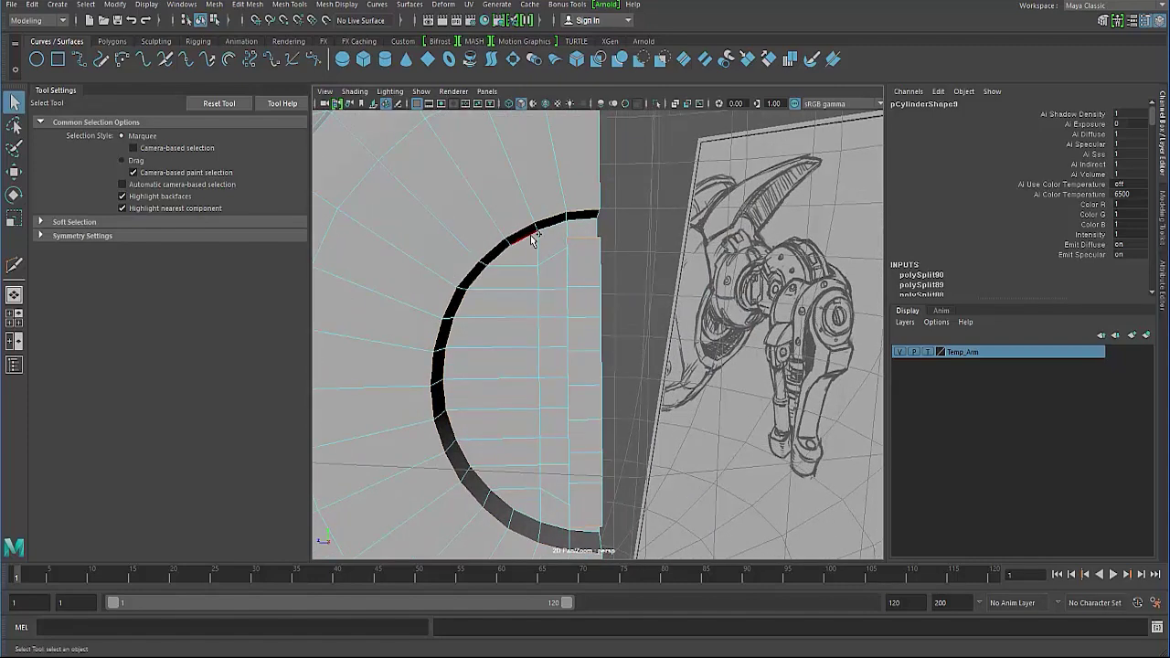
{"action": "mouse_move", "coordinate": [514, 394]}
{"action": "left_mouse_down", "text": "alt"}
{"action": "mouse_move", "coordinate": [517, 342]}
{"action": "mouse_move", "coordinate": [533, 451]}
{"action": "mouse_move", "coordinate": [512, 398]}
{"action": "mouse_move", "coordinate": [484, 366]}
{"action": "mouse_move", "coordinate": [461, 365]}
{"action": "mouse_move", "coordinate": [485, 386]}
{"action": "mouse_move", "coordinate": [725, 266]}
{"action": "mouse_move", "coordinate": [522, 334]}
{"action": "mouse_move", "coordinate": [536, 347]}
{"action": "mouse_move", "coordinate": [527, 386]}
{"action": "mouse_move", "coordinate": [511, 329]}
{"action": "mouse_move", "coordinate": [496, 339]}
{"action": "mouse_move", "coordinate": [517, 360]}
{"action": "mouse_move", "coordinate": [569, 339]}
{"action": "mouse_move", "coordinate": [543, 350]}
{"action": "mouse_move", "coordinate": [500, 308]}
{"action": "mouse_move", "coordinate": [567, 374]}
{"action": "mouse_move", "coordinate": [525, 326]}
{"action": "mouse_move", "coordinate": [594, 269]}
{"action": "mouse_move", "coordinate": [512, 274]}
{"action": "mouse_move", "coordinate": [469, 262]}
{"action": "mouse_move", "coordinate": [509, 283]}
{"action": "mouse_move", "coordinate": [532, 234]}
{"action": "left_mouse_up", "text": "alt"}
{"action": "key", "text": "4"}
{"action": "key", "text": "5"}
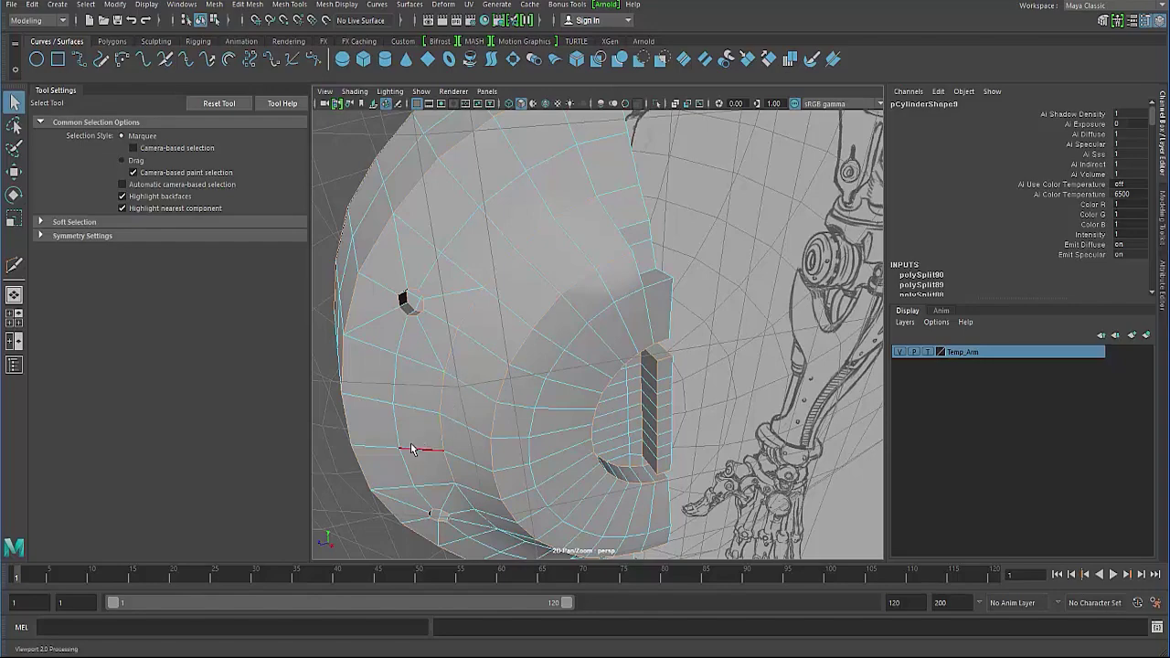
{"action": "left_click_drag", "start_coordinate": [411, 444], "coordinate": [468, 384], "text": "alt"}
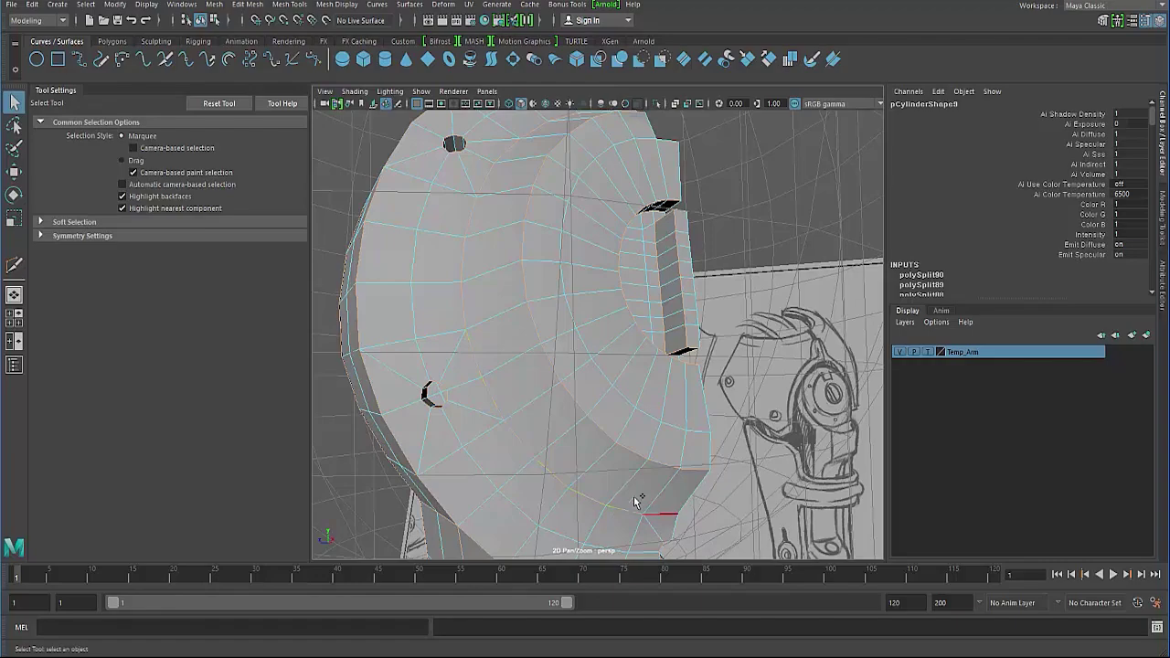
{"action": "mouse_move", "coordinate": [637, 502]}
{"action": "left_mouse_down", "text": "alt"}
{"action": "mouse_move", "coordinate": [548, 419]}
{"action": "mouse_move", "coordinate": [426, 387]}
{"action": "mouse_move", "coordinate": [458, 443]}
{"action": "mouse_move", "coordinate": [444, 379]}
{"action": "mouse_move", "coordinate": [392, 373]}
{"action": "mouse_move", "coordinate": [439, 382]}
{"action": "mouse_move", "coordinate": [444, 400]}
{"action": "mouse_move", "coordinate": [417, 405]}
{"action": "mouse_move", "coordinate": [398, 384]}
{"action": "mouse_move", "coordinate": [429, 384]}
{"action": "mouse_move", "coordinate": [430, 326]}
{"action": "mouse_move", "coordinate": [447, 433]}
{"action": "mouse_move", "coordinate": [442, 408]}
{"action": "left_mouse_up", "text": "alt"}
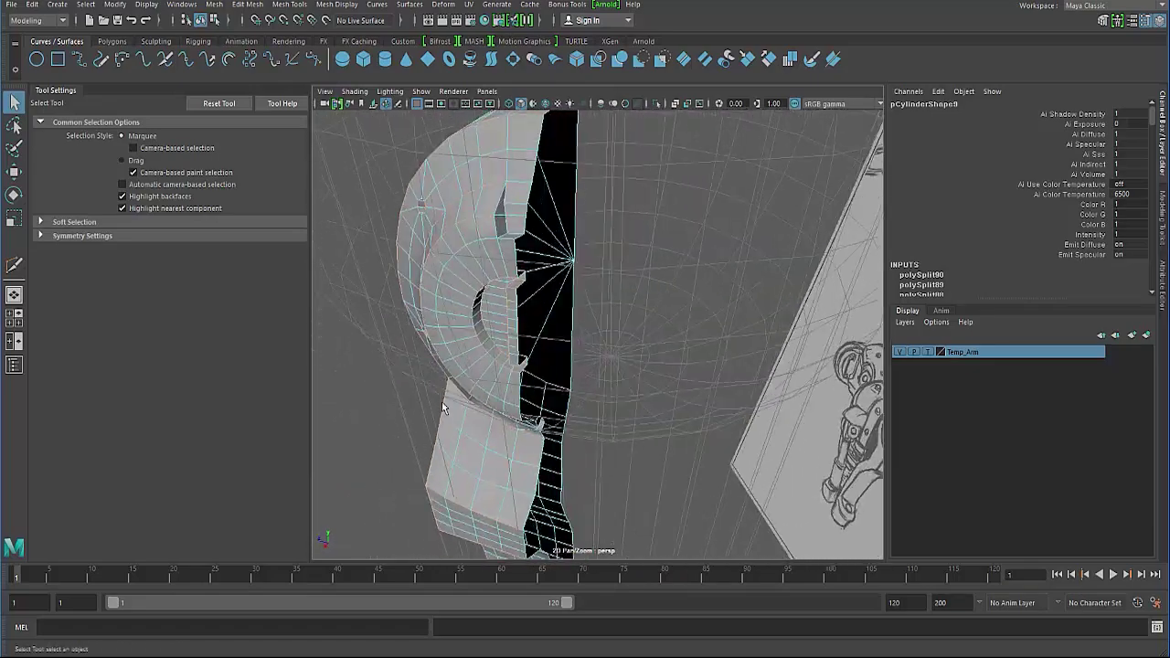
{"action": "mouse_move", "coordinate": [442, 407]}
{"action": "right_mouse_down", "text": "alt"}
{"action": "mouse_move", "coordinate": [535, 426]}
{"action": "mouse_move", "coordinate": [509, 289]}
{"action": "right_mouse_up", "text": "alt"}
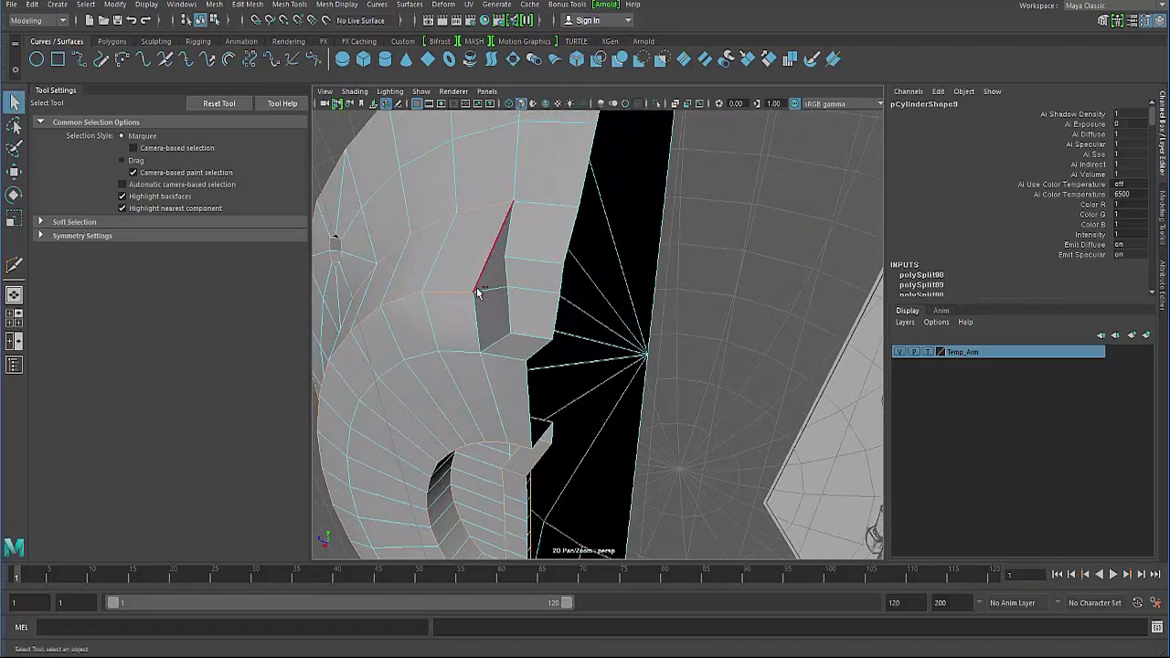
{"action": "mouse_move", "coordinate": [477, 304]}
{"action": "left_mouse_down", "text": "alt"}
{"action": "mouse_move", "coordinate": [445, 297]}
{"action": "mouse_move", "coordinate": [486, 293]}
{"action": "left_mouse_up", "text": "alt"}
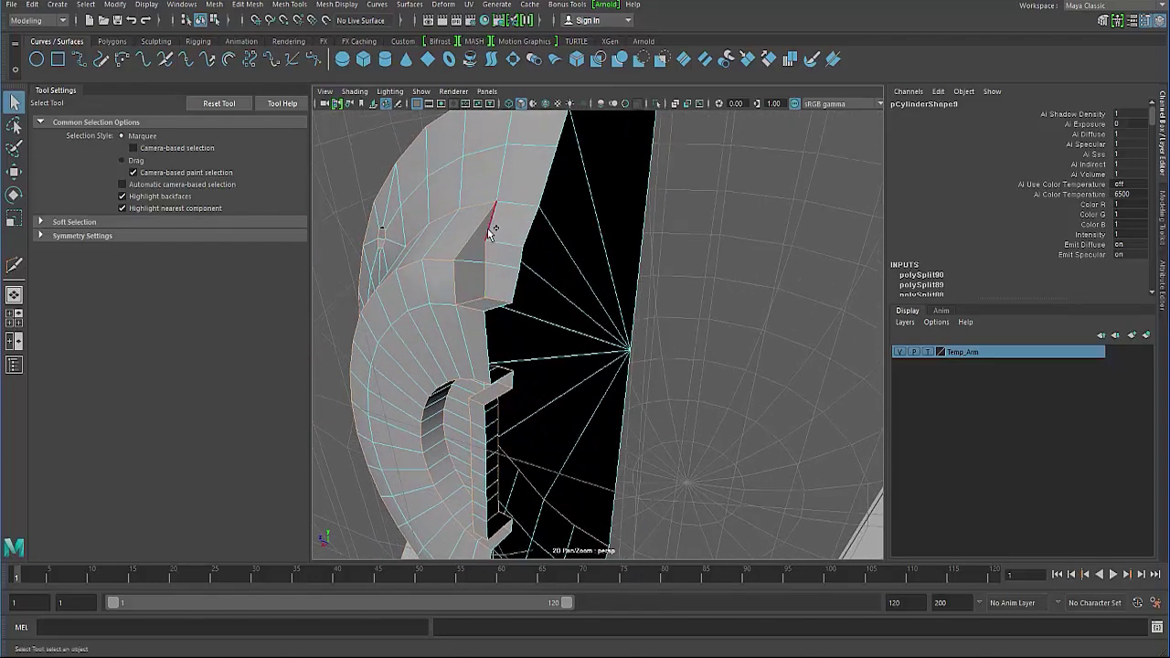
{"action": "mouse_move", "coordinate": [478, 306]}
{"action": "left_mouse_down", "text": "alt"}
{"action": "mouse_move", "coordinate": [413, 308]}
{"action": "mouse_move", "coordinate": [430, 301]}
{"action": "mouse_move", "coordinate": [627, 334]}
{"action": "mouse_move", "coordinate": [515, 305]}
{"action": "mouse_move", "coordinate": [469, 273]}
{"action": "mouse_move", "coordinate": [445, 221]}
{"action": "mouse_move", "coordinate": [461, 352]}
{"action": "mouse_move", "coordinate": [473, 227]}
{"action": "mouse_move", "coordinate": [529, 303]}
{"action": "left_mouse_up", "text": "alt"}
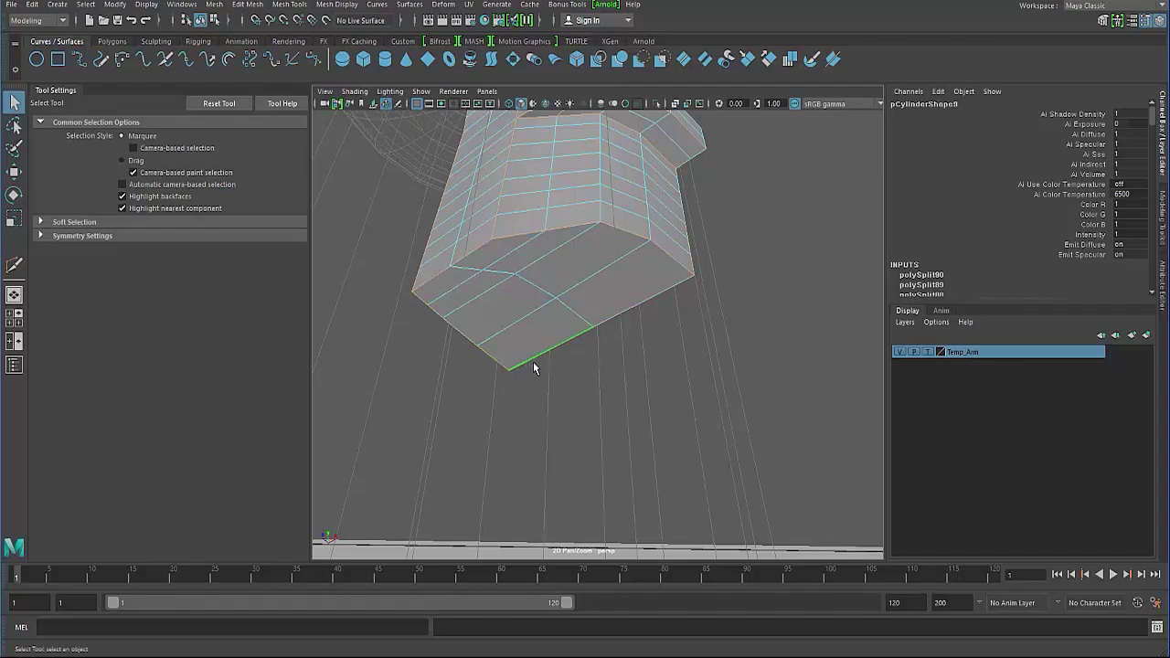
{"action": "mouse_move", "coordinate": [535, 367]}
{"action": "left_mouse_down", "text": "alt"}
{"action": "mouse_move", "coordinate": [483, 356]}
{"action": "mouse_move", "coordinate": [443, 327]}
{"action": "mouse_move", "coordinate": [584, 348]}
{"action": "mouse_move", "coordinate": [470, 321]}
{"action": "left_mouse_up", "text": "alt"}
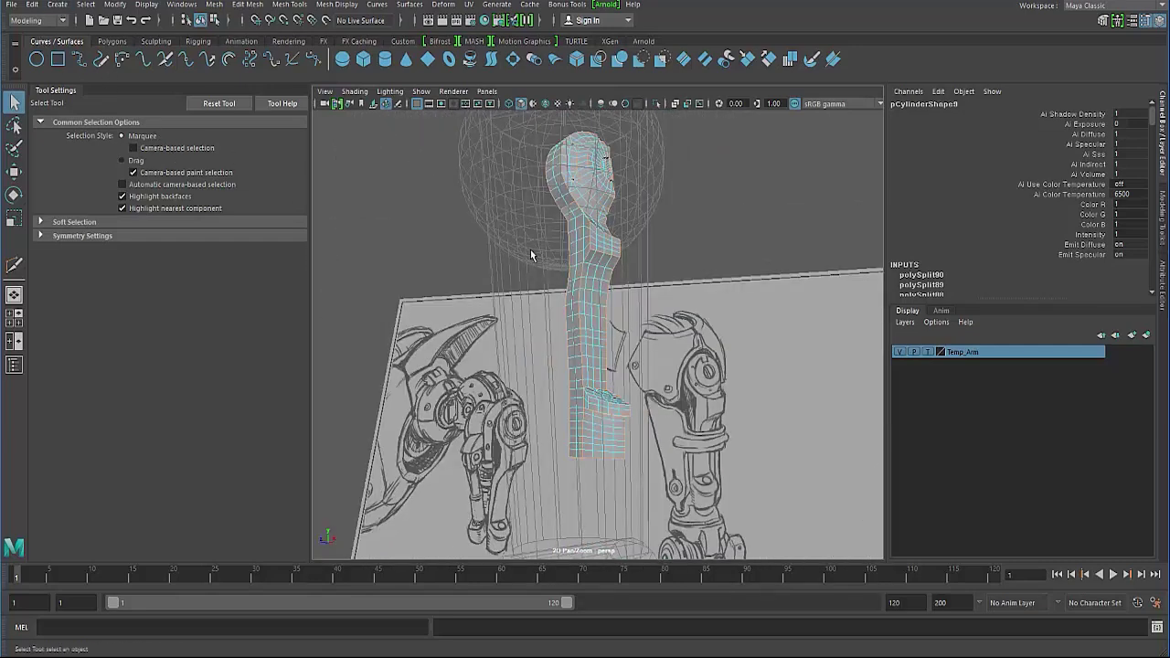
Store the arm mesh as quick select set Arm_Part01_Set, then deselect it
{"action": "left_click", "coordinate": [84, 6]}
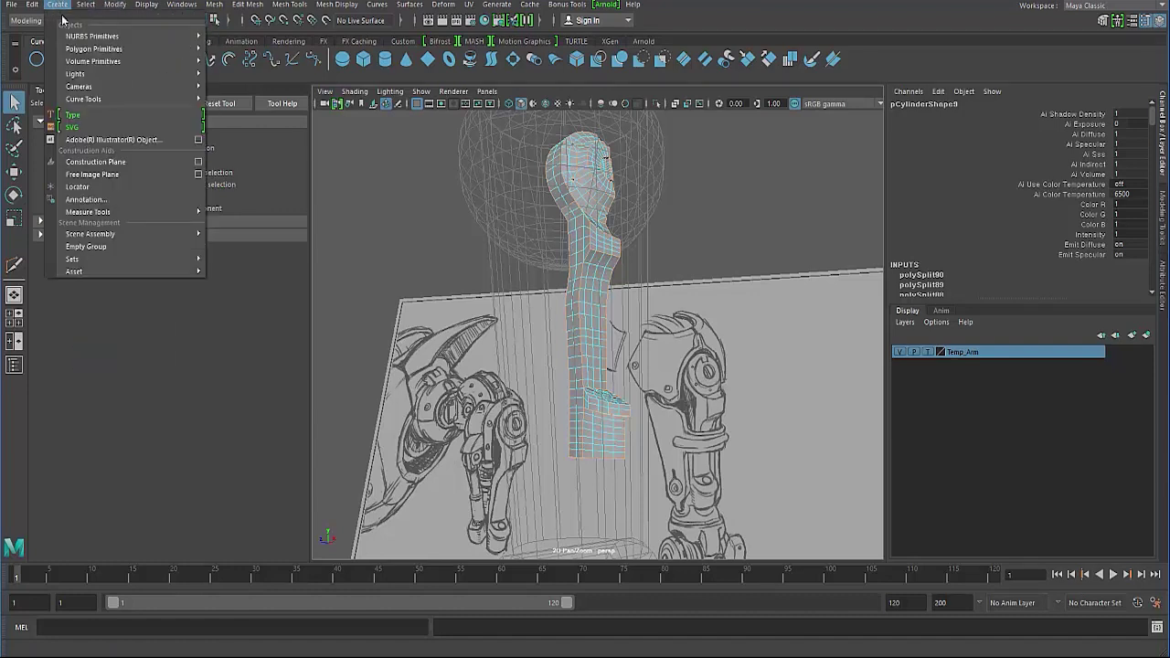
{"action": "mouse_move", "coordinate": [128, 259]}
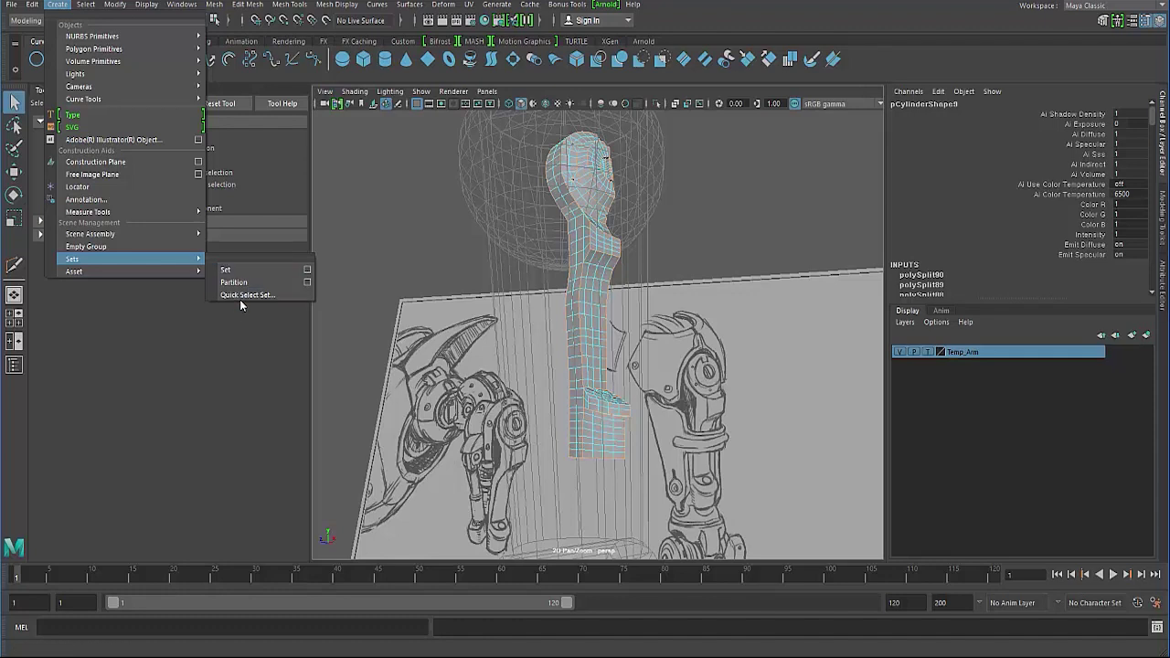
{"action": "left_click", "coordinate": [253, 294]}
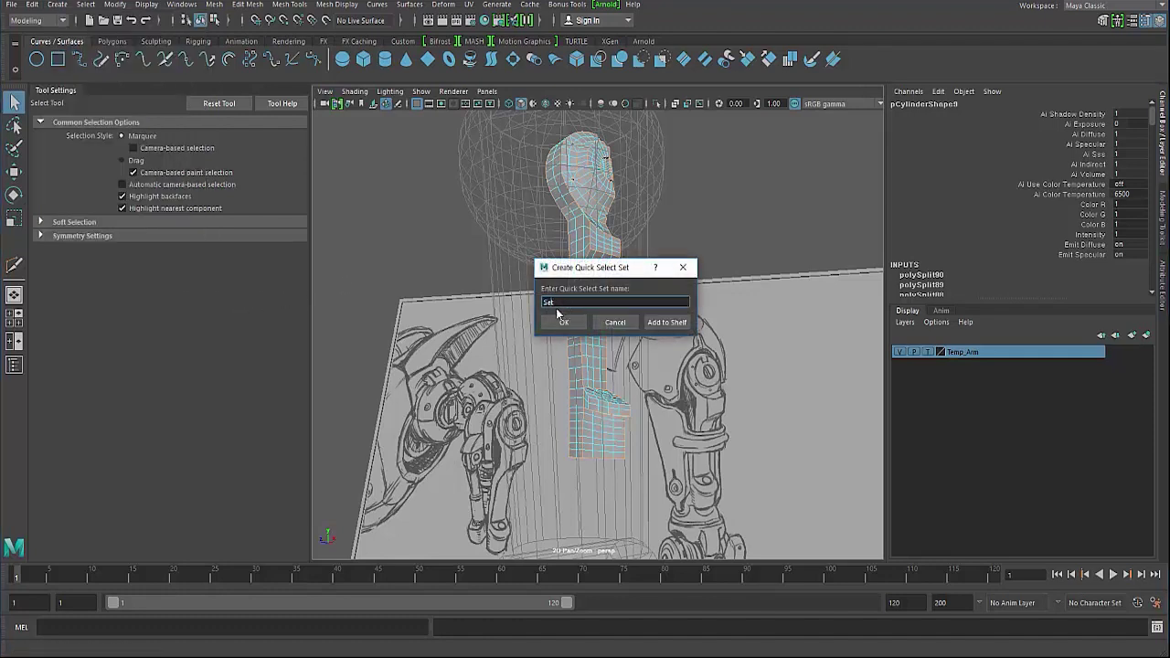
{"action": "type", "text": "Arm_Part01_"}
{"action": "left_click", "coordinate": [564, 322]}
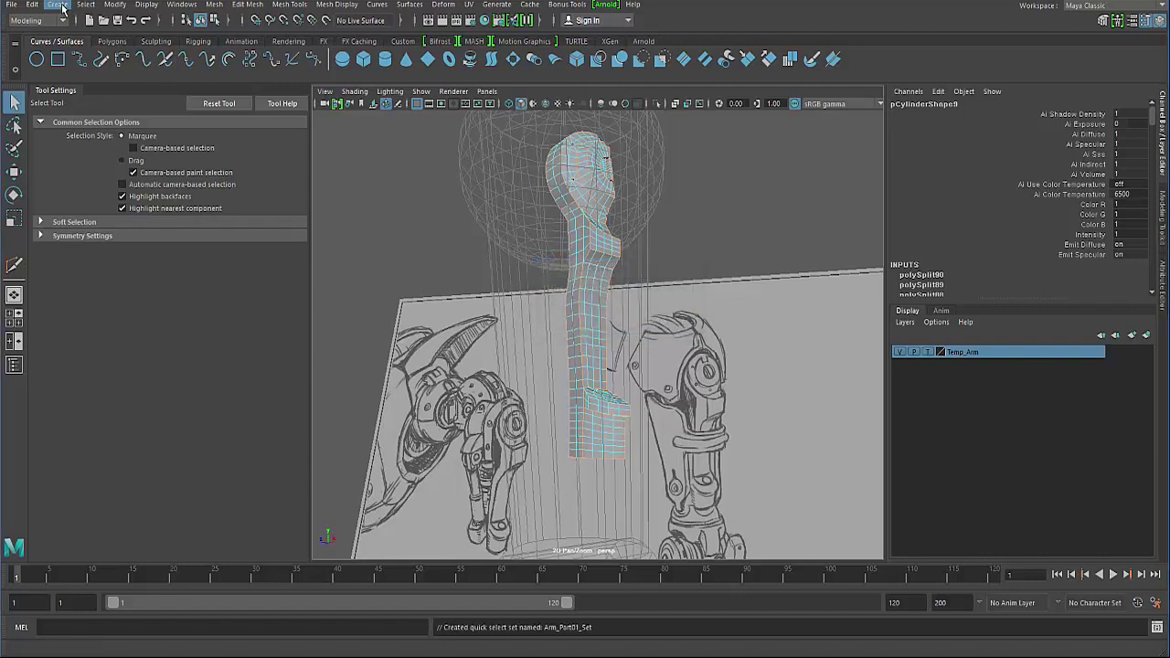
{"action": "left_click", "coordinate": [362, 173]}
{"action": "left_click", "coordinate": [55, 7]}
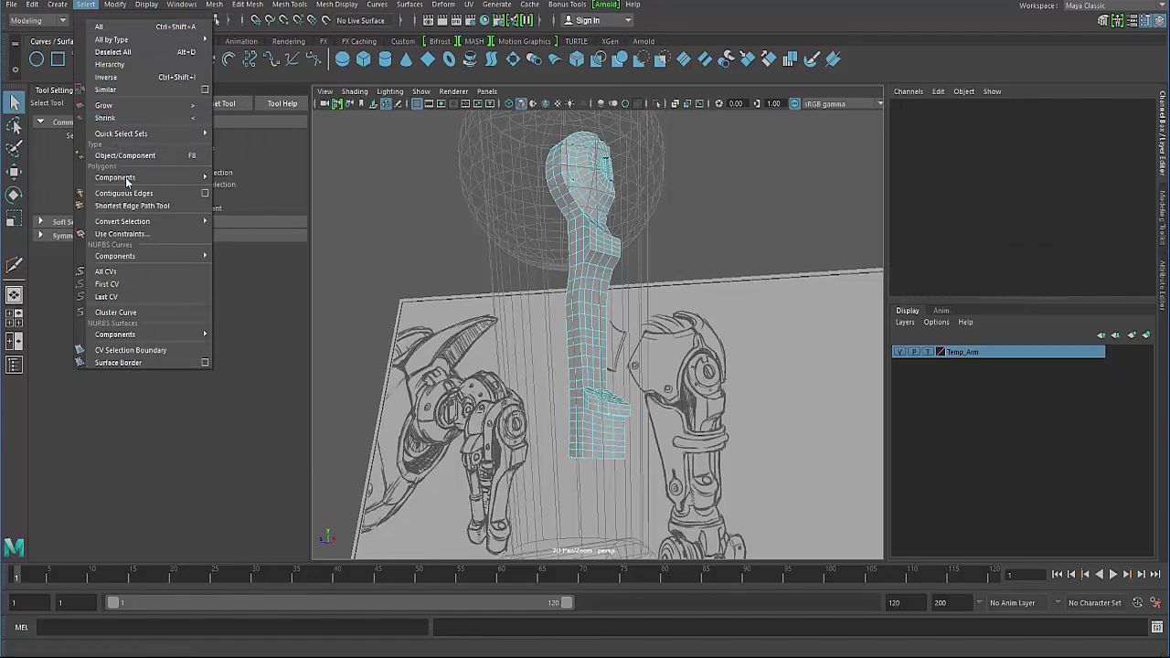
Reselect the arm mesh through the Arm_Part01_Set quick select set and move in close on it
{"action": "mouse_move", "coordinate": [120, 133]}
{"action": "left_click", "coordinate": [251, 135]}
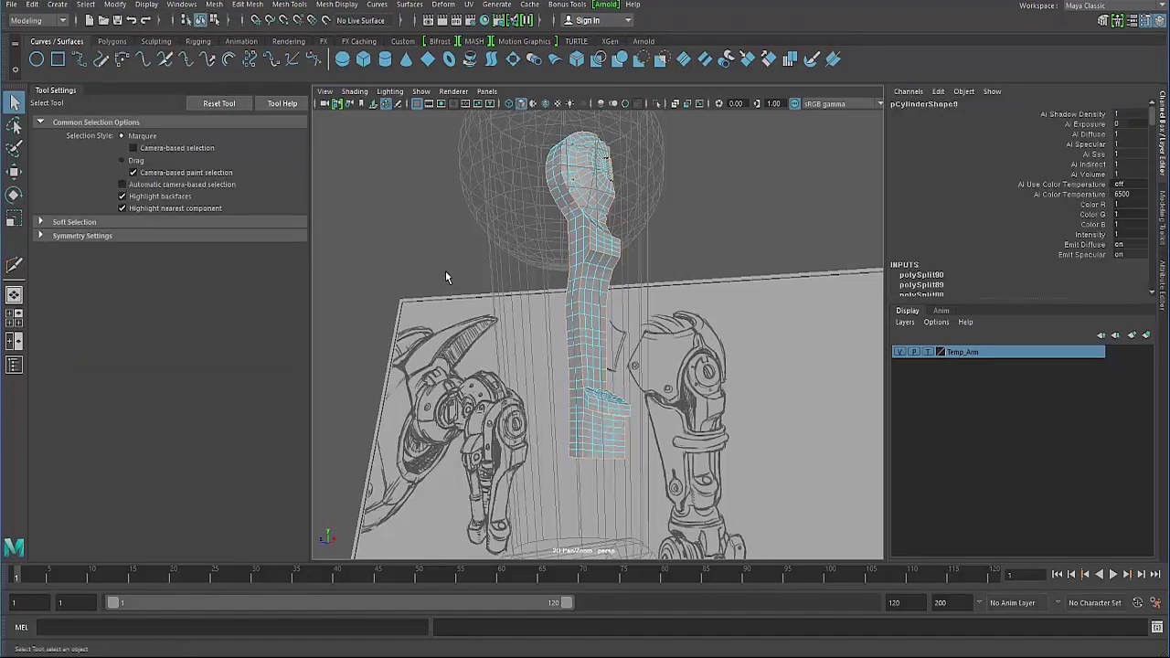
{"action": "right_click_drag", "start_coordinate": [478, 268], "coordinate": [665, 305], "text": "alt"}
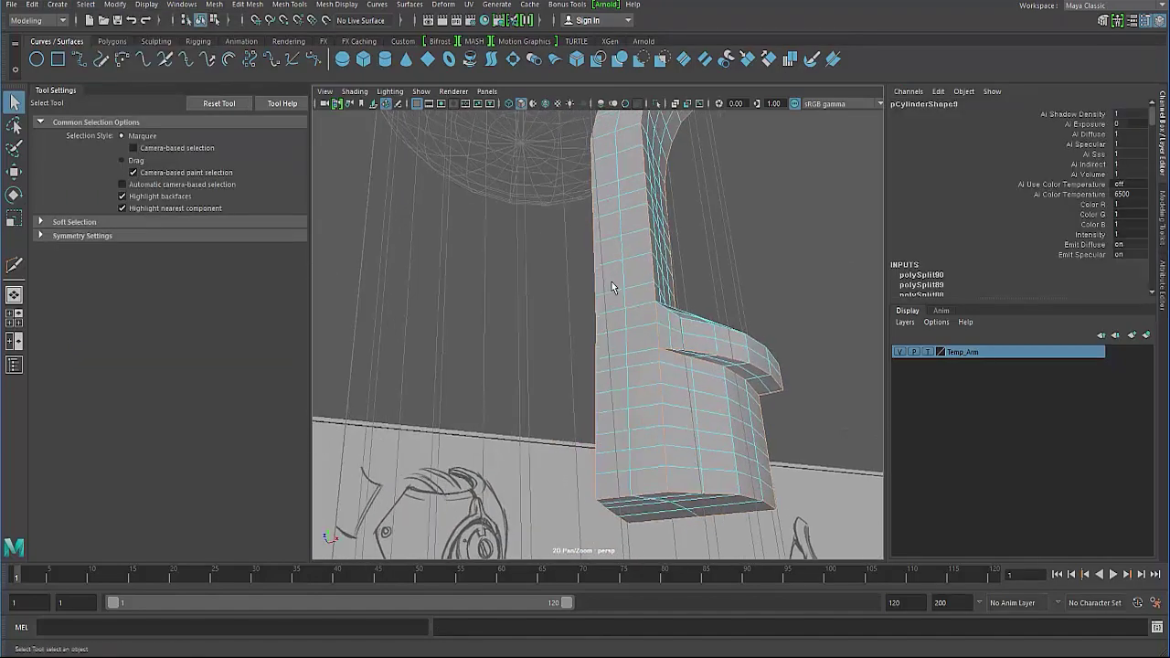
{"action": "middle_click_drag", "start_coordinate": [612, 281], "coordinate": [593, 289], "text": "alt"}
{"action": "mouse_move", "coordinate": [593, 289]}
{"action": "left_mouse_down", "text": "alt"}
{"action": "mouse_move", "coordinate": [543, 291]}
{"action": "mouse_move", "coordinate": [532, 265]}
{"action": "mouse_move", "coordinate": [509, 353]}
{"action": "left_mouse_up", "text": "alt"}
On pCylinder9's vertices, raise the ledge-corner vertex and nudge a nearby vertex slightly upward
{"action": "mouse_move", "coordinate": [509, 353]}
{"action": "right_mouse_down", "text": "alt"}
{"action": "mouse_move", "coordinate": [488, 379]}
{"action": "mouse_move", "coordinate": [509, 397]}
{"action": "mouse_move", "coordinate": [510, 375]}
{"action": "right_mouse_up", "text": "alt"}
{"action": "mouse_move", "coordinate": [510, 374]}
{"action": "left_mouse_down", "text": "alt"}
{"action": "mouse_move", "coordinate": [480, 363]}
{"action": "mouse_move", "coordinate": [525, 348]}
{"action": "left_mouse_up", "text": "alt"}
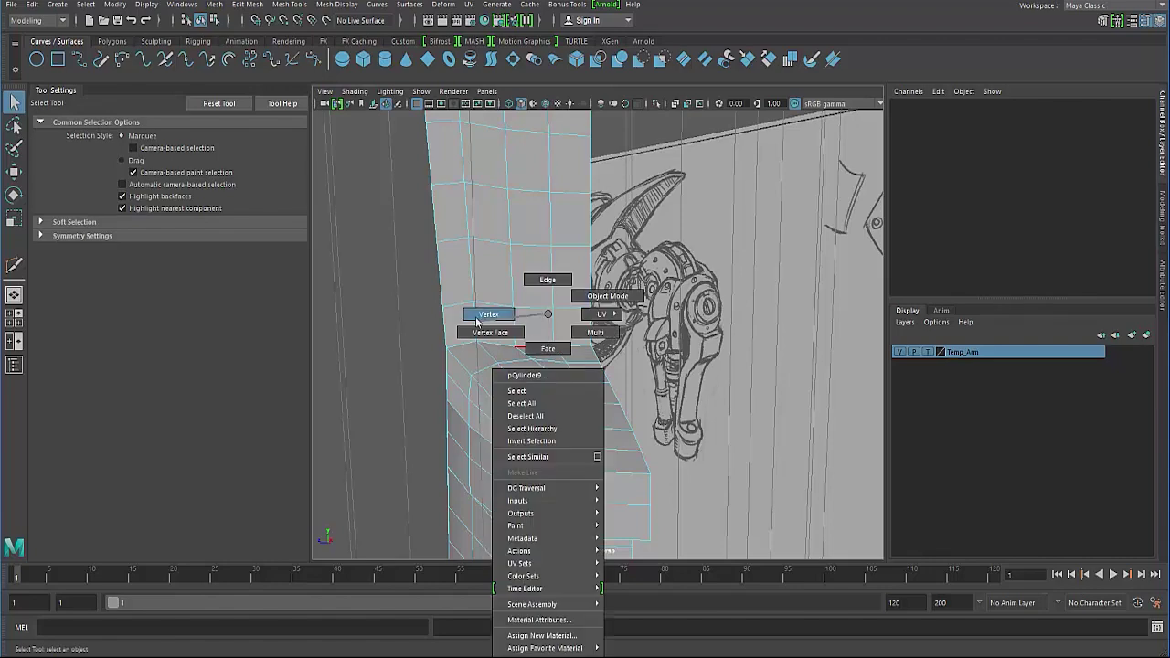
{"action": "right_click_drag", "start_coordinate": [525, 347], "coordinate": [491, 316]}
{"action": "left_click", "coordinate": [521, 355]}
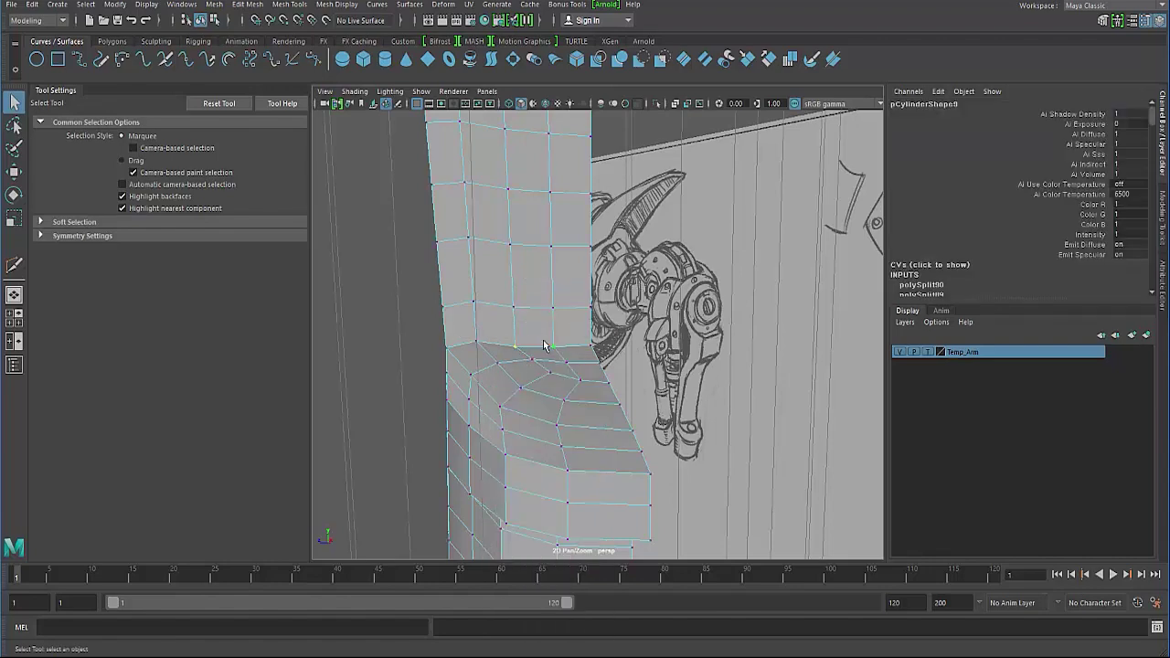
{"action": "key", "text": "w"}
{"action": "left_click_drag", "start_coordinate": [530, 283], "coordinate": [530, 274]}
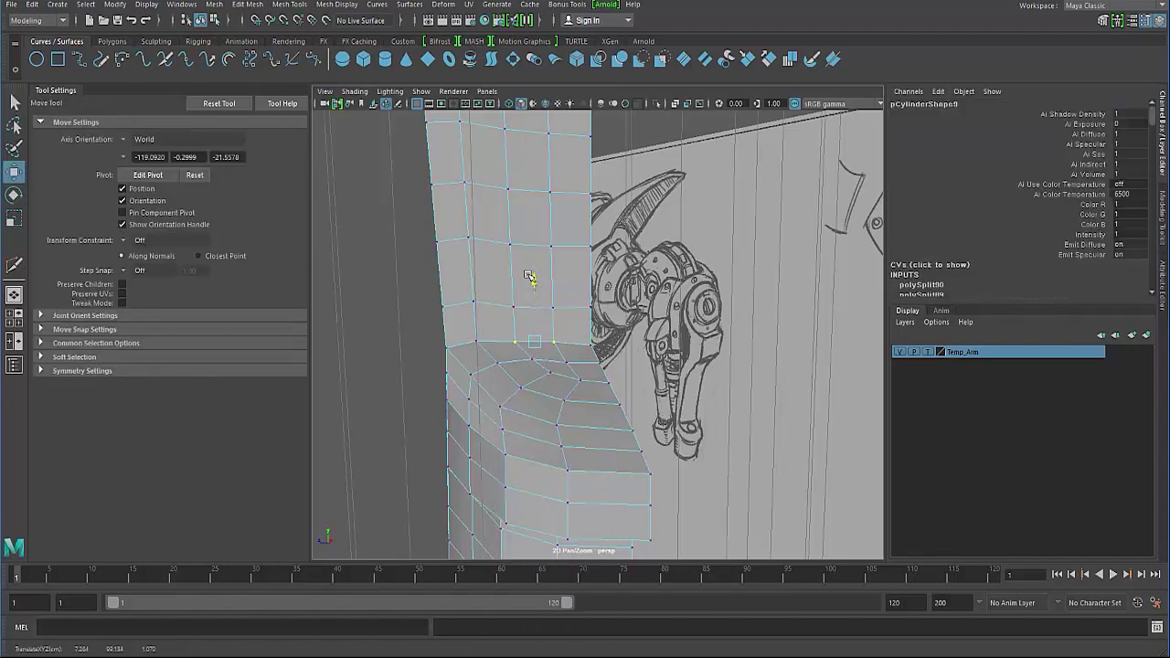
{"action": "left_click", "coordinate": [402, 304]}
{"action": "mouse_move", "coordinate": [402, 304]}
{"action": "left_mouse_down", "text": "alt"}
{"action": "mouse_move", "coordinate": [423, 319]}
{"action": "mouse_move", "coordinate": [400, 326]}
{"action": "mouse_move", "coordinate": [423, 326]}
{"action": "mouse_move", "coordinate": [534, 296]}
{"action": "mouse_move", "coordinate": [546, 335]}
{"action": "left_mouse_up", "text": "alt"}
{"action": "left_click", "coordinate": [548, 336]}
{"action": "left_click_drag", "start_coordinate": [544, 267], "coordinate": [549, 268]}
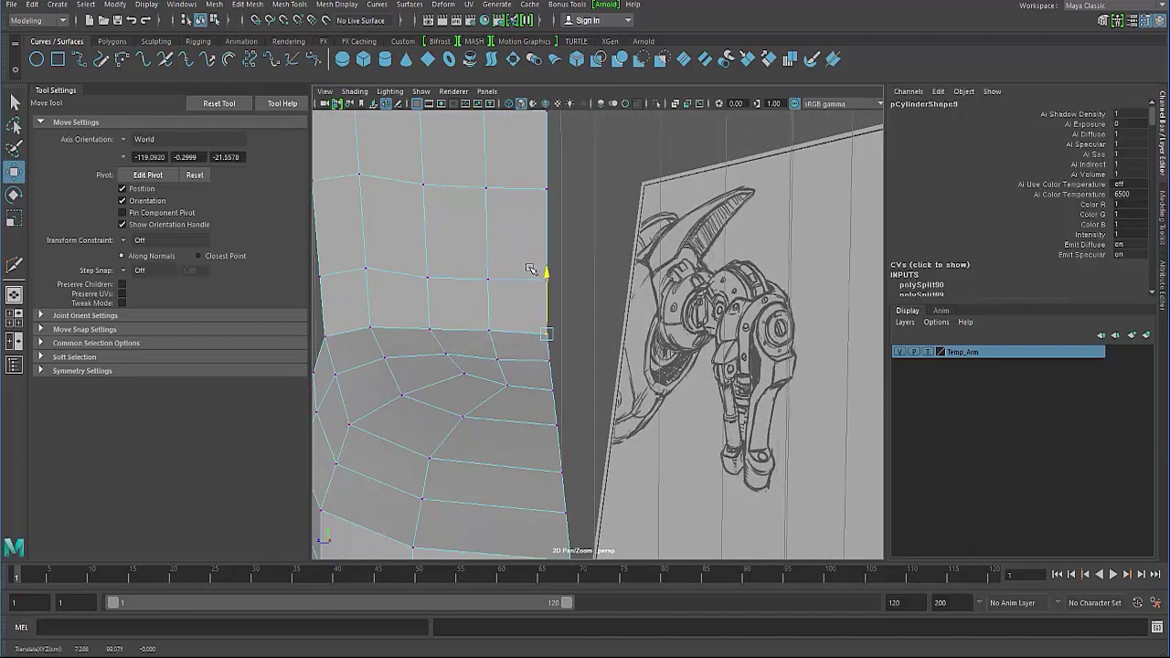
Shift the neighbouring vertices above the ledge to refine the contour, then return to object mode
{"action": "left_click", "coordinate": [431, 274]}
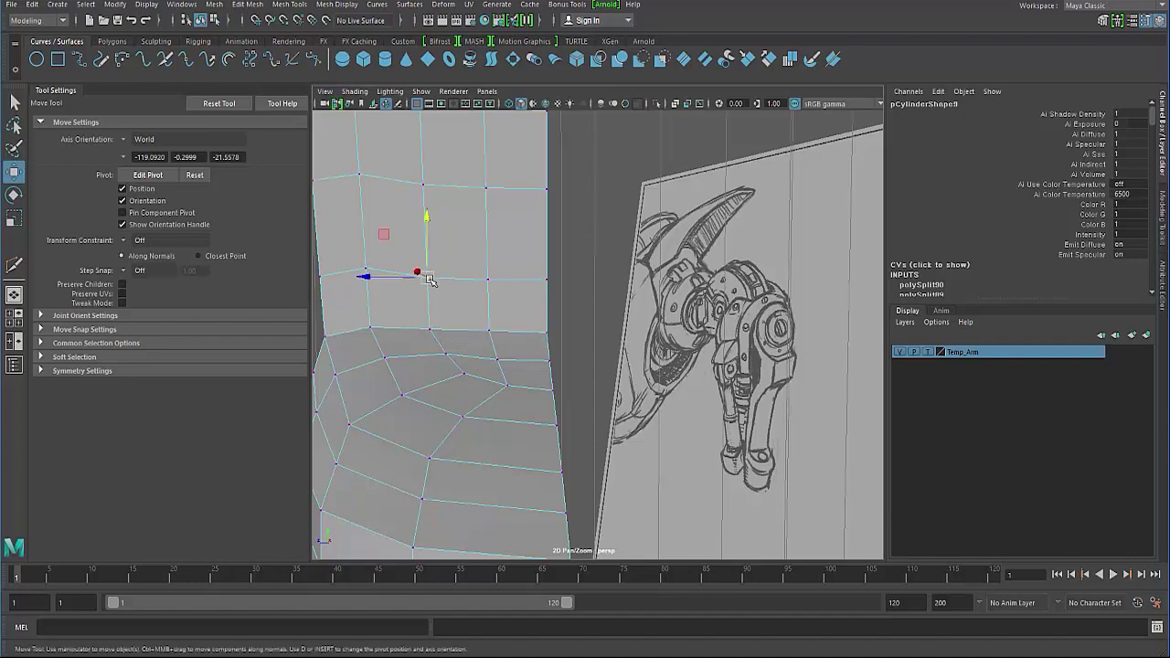
{"action": "left_click", "coordinate": [488, 278]}
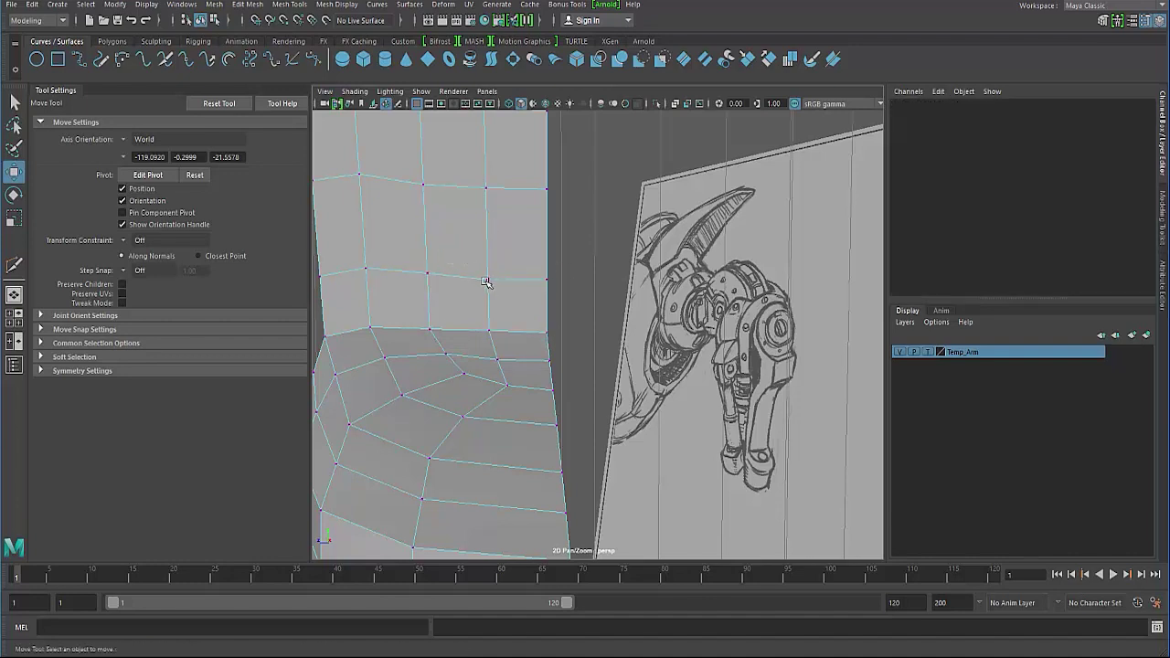
{"action": "left_click_drag", "start_coordinate": [490, 219], "coordinate": [488, 213]}
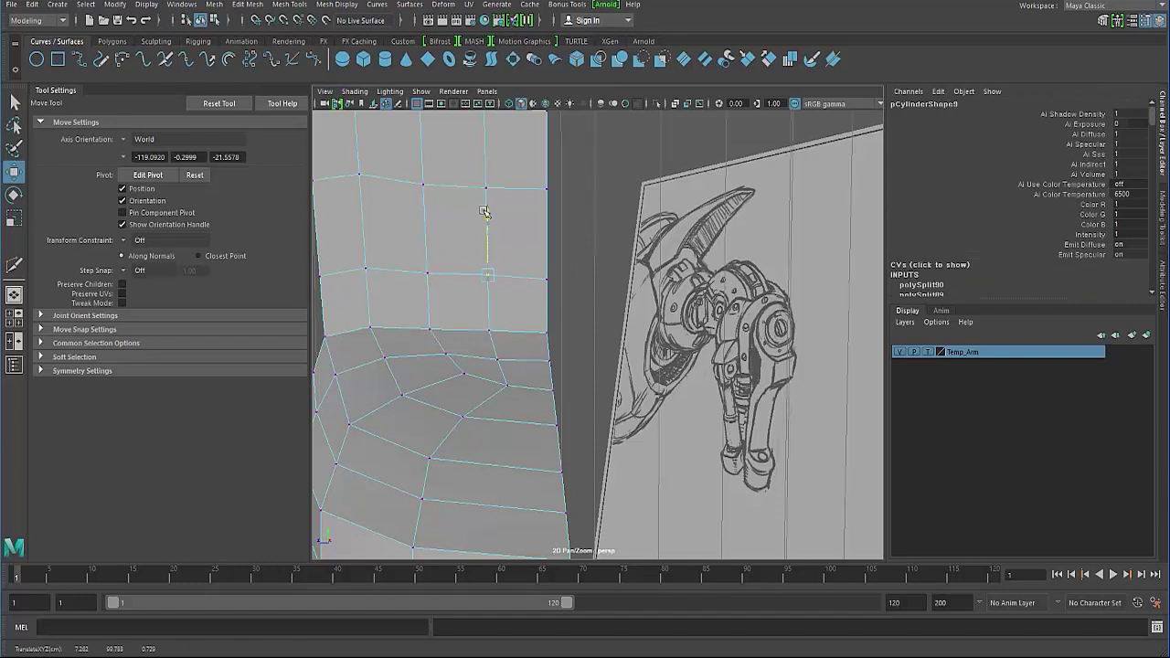
{"action": "left_click", "coordinate": [551, 279]}
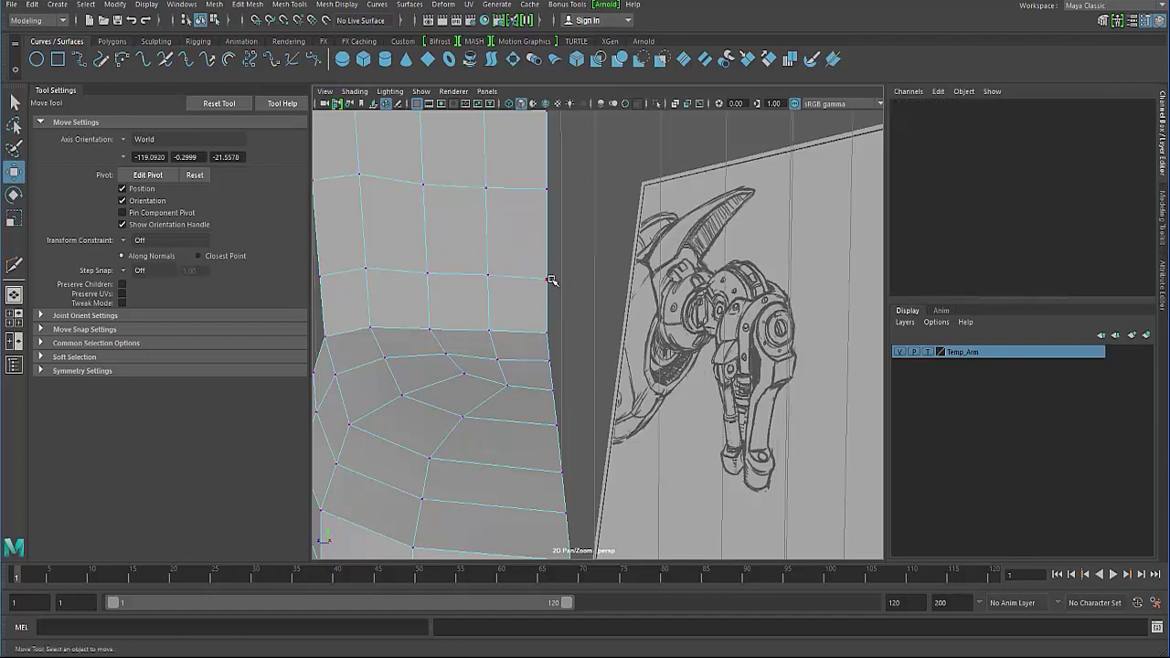
{"action": "left_click", "coordinate": [547, 276]}
{"action": "mouse_move", "coordinate": [545, 215]}
{"action": "left_mouse_down", "text": "alt"}
{"action": "mouse_move", "coordinate": [483, 234]}
{"action": "mouse_move", "coordinate": [441, 299]}
{"action": "left_mouse_up", "text": "alt"}
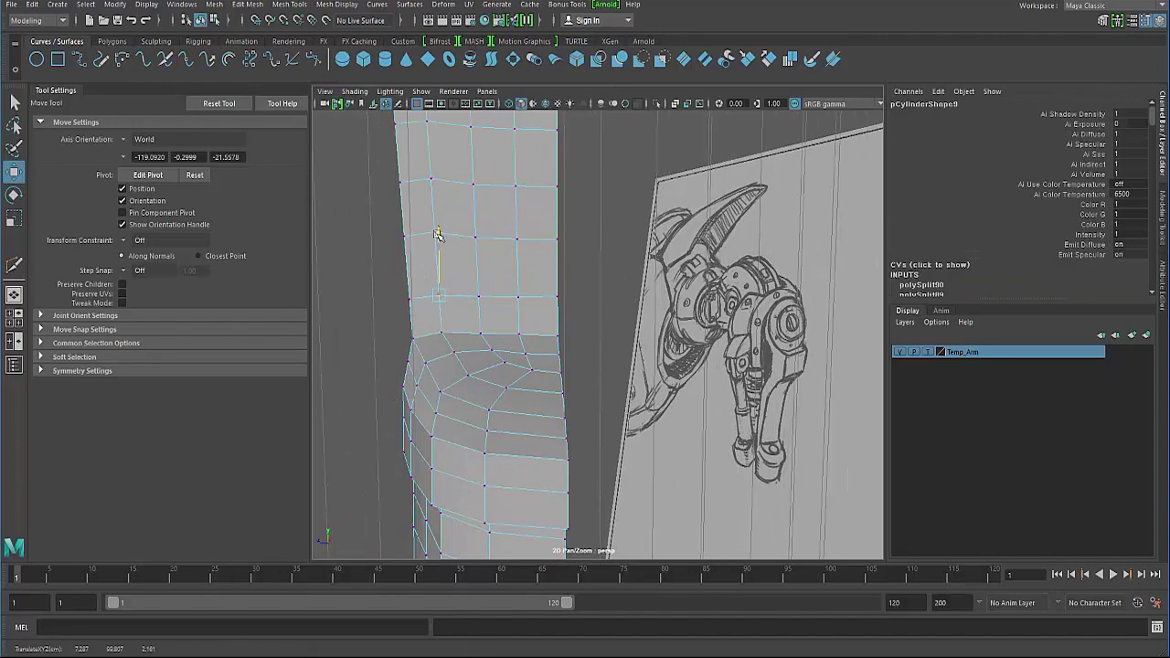
{"action": "left_click", "coordinate": [360, 256]}
{"action": "mouse_move", "coordinate": [360, 256]}
{"action": "left_mouse_down", "text": "alt"}
{"action": "mouse_move", "coordinate": [370, 281]}
{"action": "mouse_move", "coordinate": [319, 287]}
{"action": "mouse_move", "coordinate": [399, 311]}
{"action": "left_mouse_up", "text": "alt"}
{"action": "mouse_move", "coordinate": [445, 375]}
{"action": "left_mouse_down", "text": "alt"}
{"action": "mouse_move", "coordinate": [481, 353]}
{"action": "mouse_move", "coordinate": [478, 338]}
{"action": "mouse_move", "coordinate": [548, 315]}
{"action": "left_mouse_up", "text": "alt"}
{"action": "key", "text": "F8"}
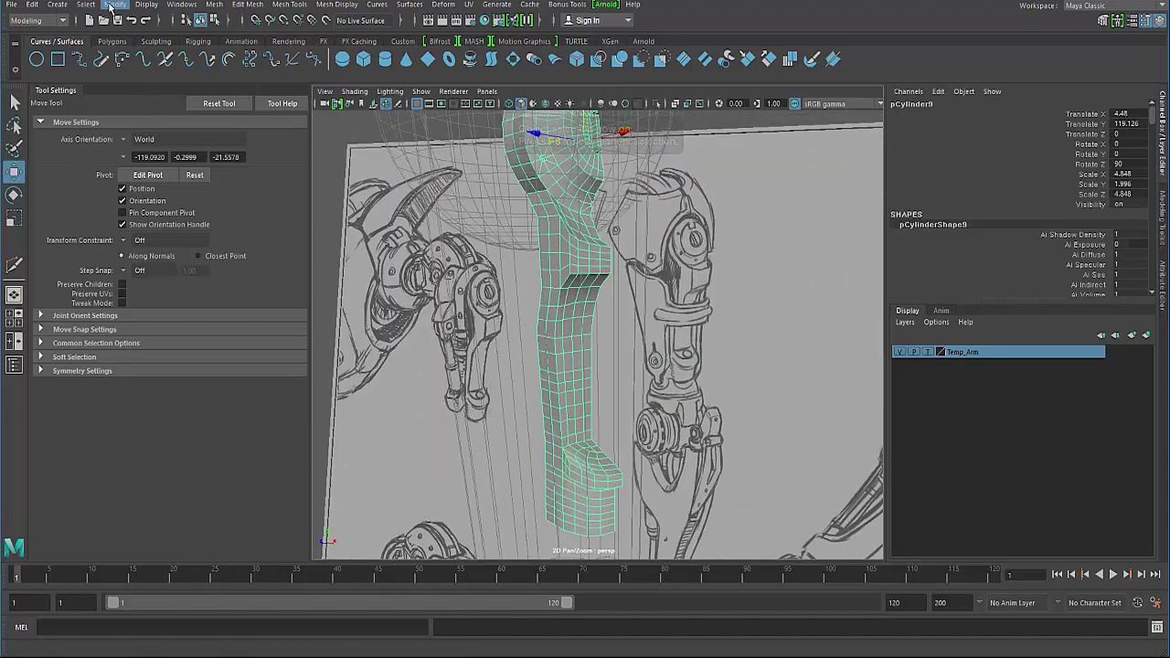
Select the saved edge set from Quick Select Sets and open the Bevel Edge options
{"action": "left_click", "coordinate": [115, 4]}
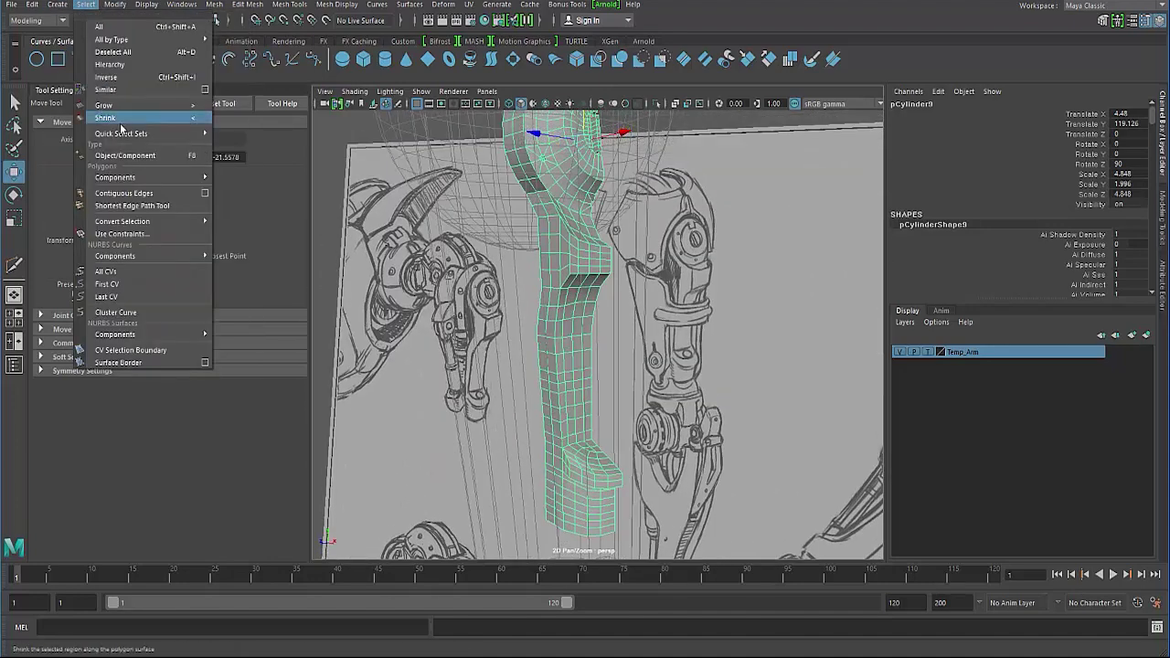
{"action": "mouse_move", "coordinate": [121, 134]}
{"action": "left_click", "coordinate": [227, 136]}
{"action": "mouse_move", "coordinate": [494, 279]}
{"action": "left_mouse_down", "text": "alt"}
{"action": "mouse_move", "coordinate": [533, 285]}
{"action": "mouse_move", "coordinate": [475, 301]}
{"action": "mouse_move", "coordinate": [466, 393]}
{"action": "mouse_move", "coordinate": [393, 399]}
{"action": "mouse_move", "coordinate": [364, 364]}
{"action": "mouse_move", "coordinate": [448, 311]}
{"action": "mouse_move", "coordinate": [463, 278]}
{"action": "left_mouse_up", "text": "alt"}
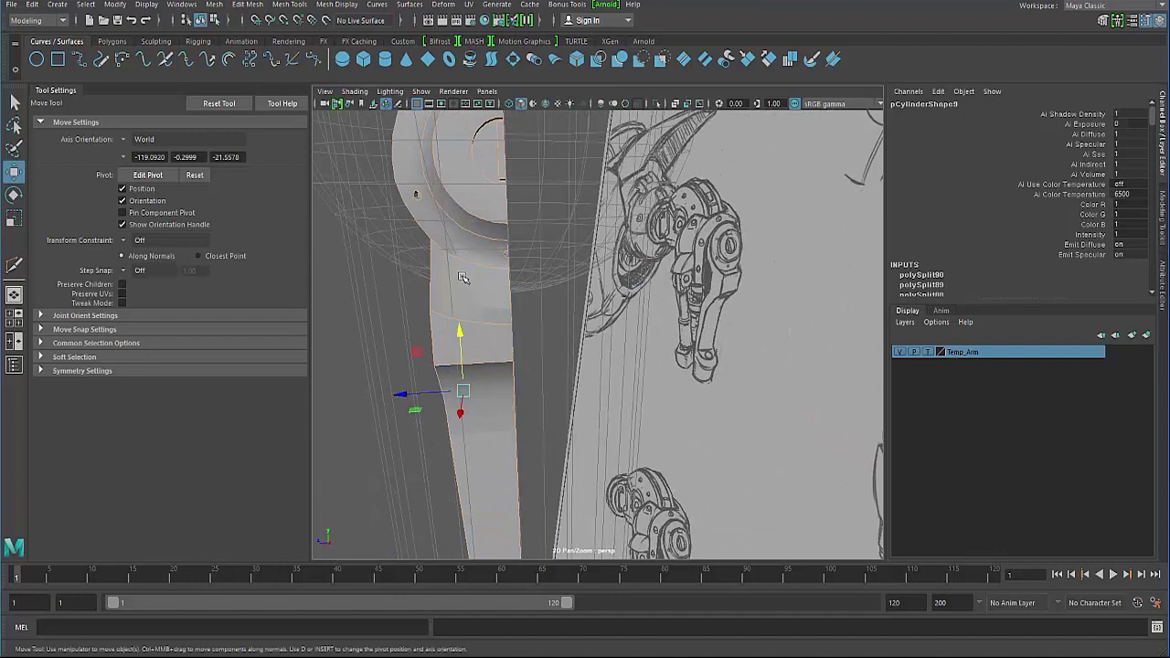
{"action": "right_click", "coordinate": [447, 179], "text": "shift"}
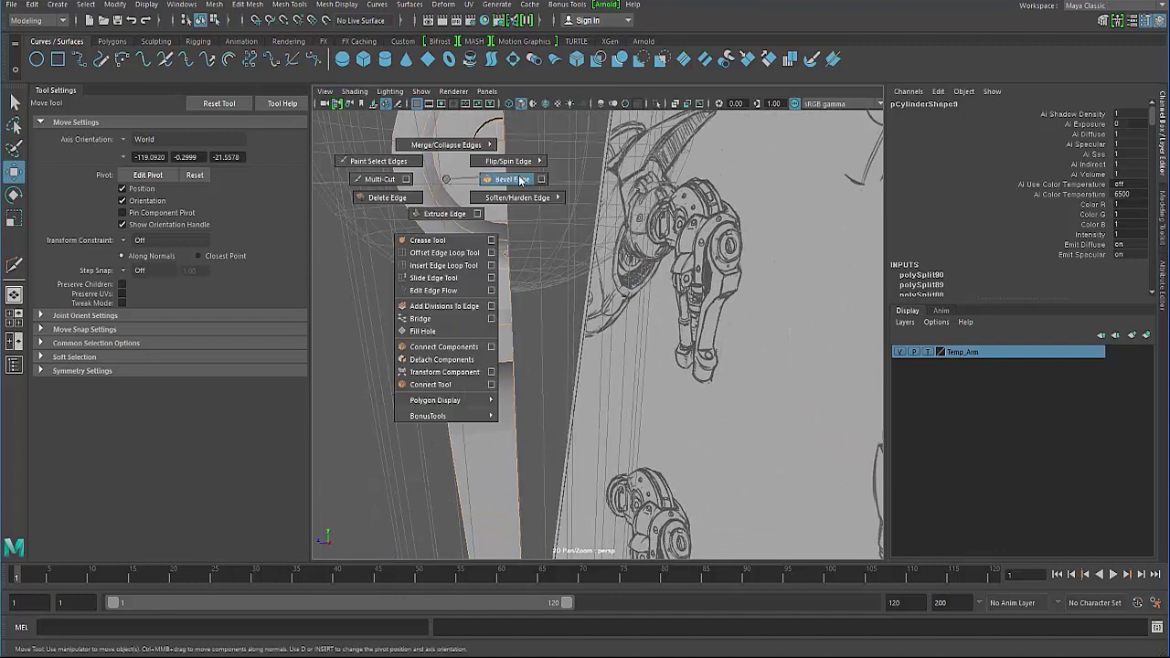
{"action": "left_click", "coordinate": [539, 178]}
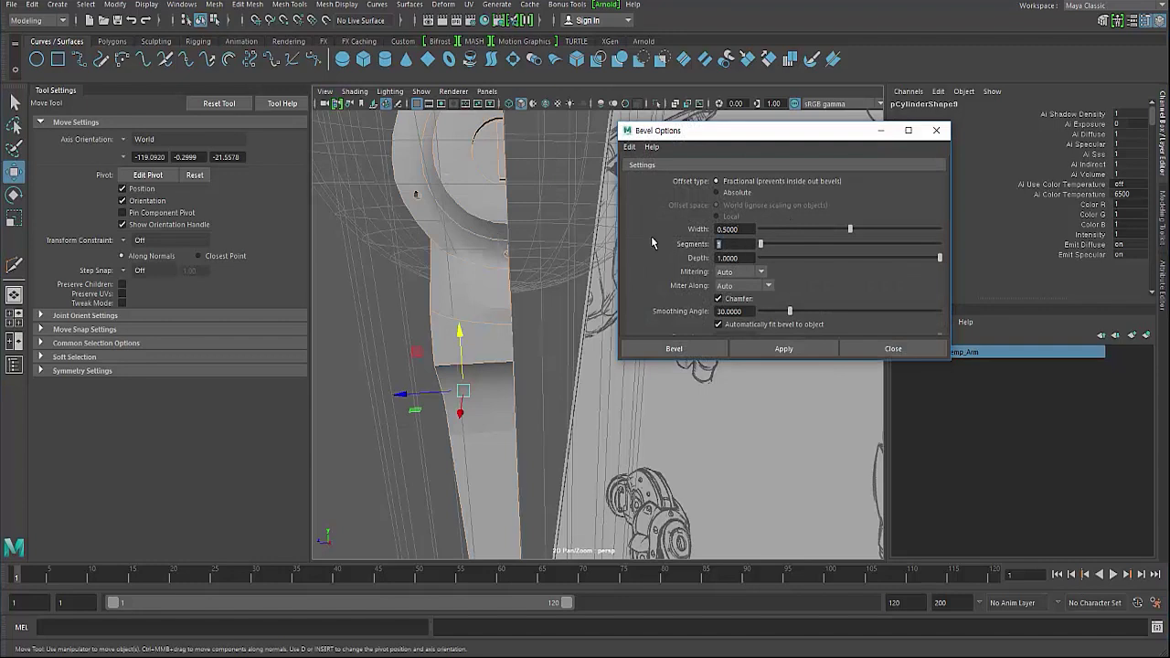
Bevel the saved edges with 2 segments at fraction 0.5
{"action": "type", "text": "2"}
{"action": "key", "text": "Return"}
{"action": "left_click_drag", "start_coordinate": [741, 137], "coordinate": [790, 136]}
{"action": "left_click", "coordinate": [819, 351]}
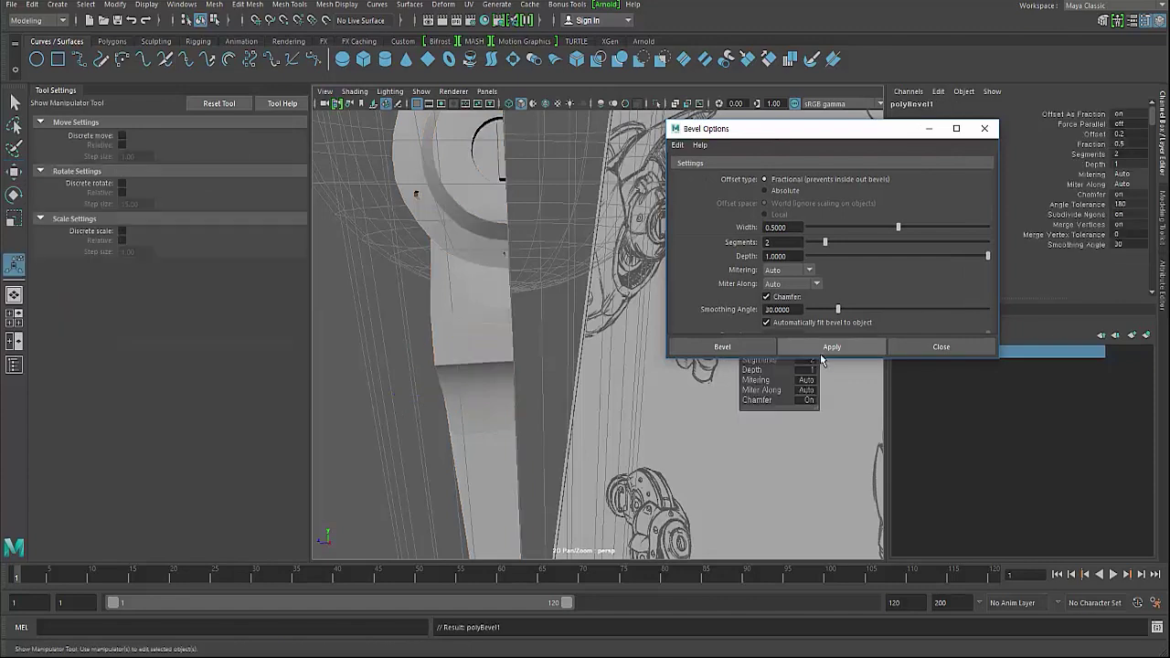
Turn on Wireframe on Shaded to inspect the bevel and close Bevel Options
{"action": "mouse_move", "coordinate": [451, 308]}
{"action": "left_mouse_down", "text": "alt"}
{"action": "mouse_move", "coordinate": [533, 308]}
{"action": "mouse_move", "coordinate": [420, 124]}
{"action": "left_mouse_up", "text": "alt"}
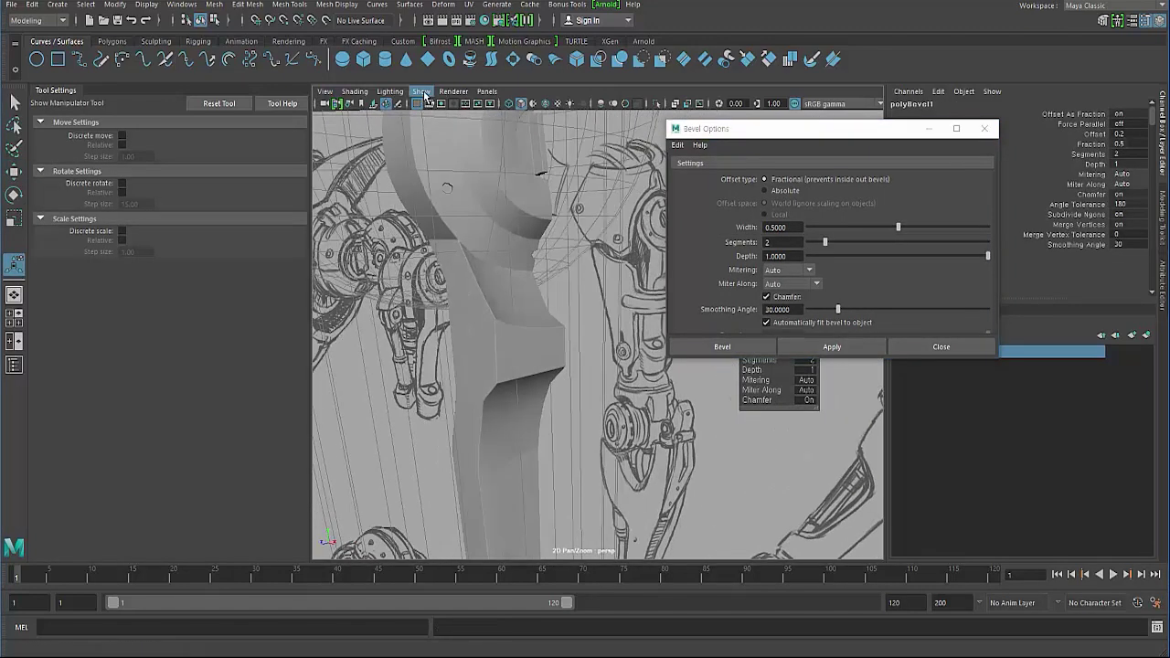
{"action": "left_click", "coordinate": [548, 103]}
{"action": "mouse_move", "coordinate": [485, 248]}
{"action": "left_mouse_down", "text": "alt"}
{"action": "mouse_move", "coordinate": [492, 282]}
{"action": "mouse_move", "coordinate": [521, 274]}
{"action": "left_mouse_up", "text": "alt"}
{"action": "scroll", "coordinate": [539, 270], "scroll_direction": "up", "scroll_amount": 3}
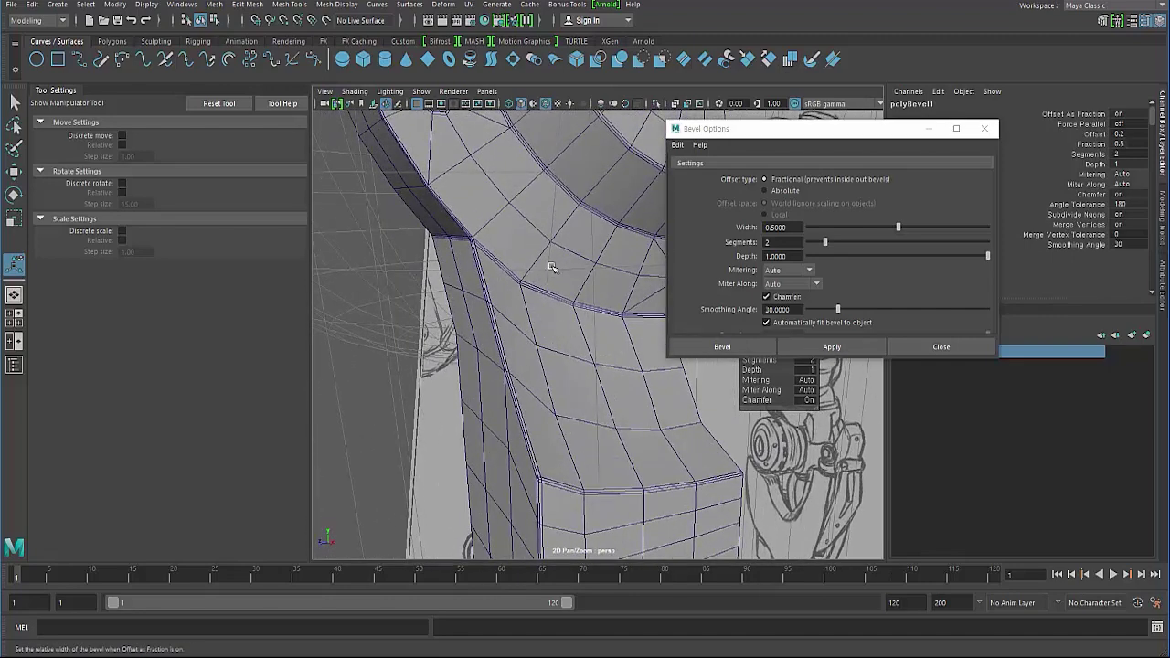
{"action": "left_click", "coordinate": [923, 347]}
{"action": "left_click_drag", "start_coordinate": [566, 327], "coordinate": [603, 319], "text": "alt"}
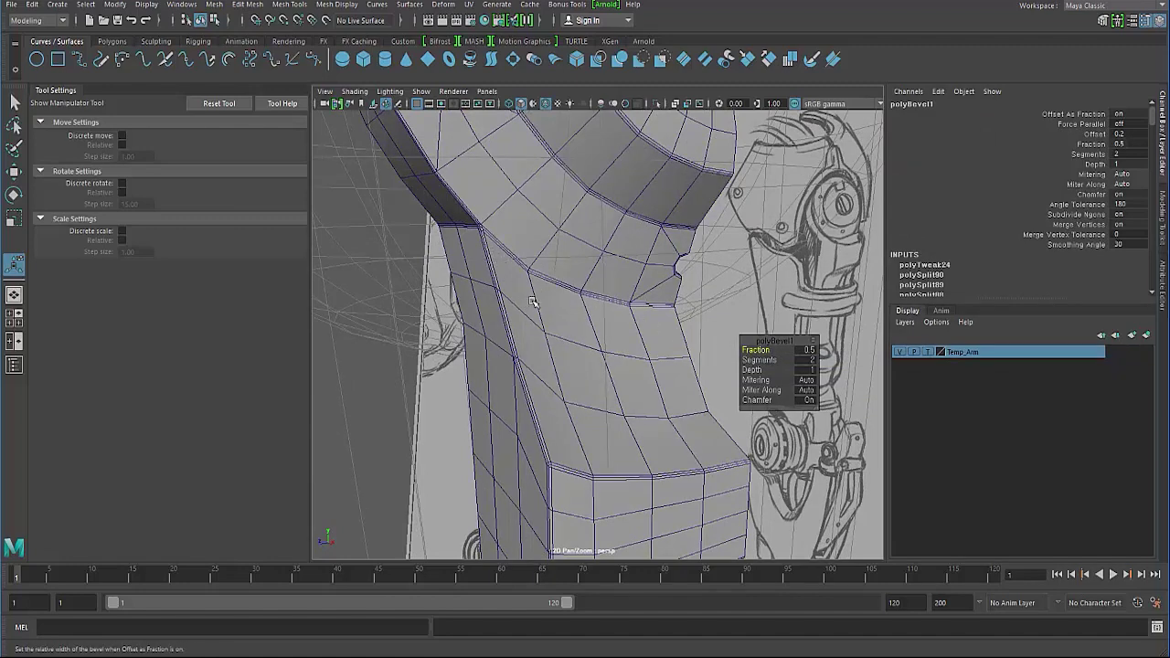
Widen the polyBevel1 Fraction to 0.9 in the in-view editor
{"action": "left_click_drag", "start_coordinate": [533, 302], "coordinate": [640, 324], "text": "alt"}
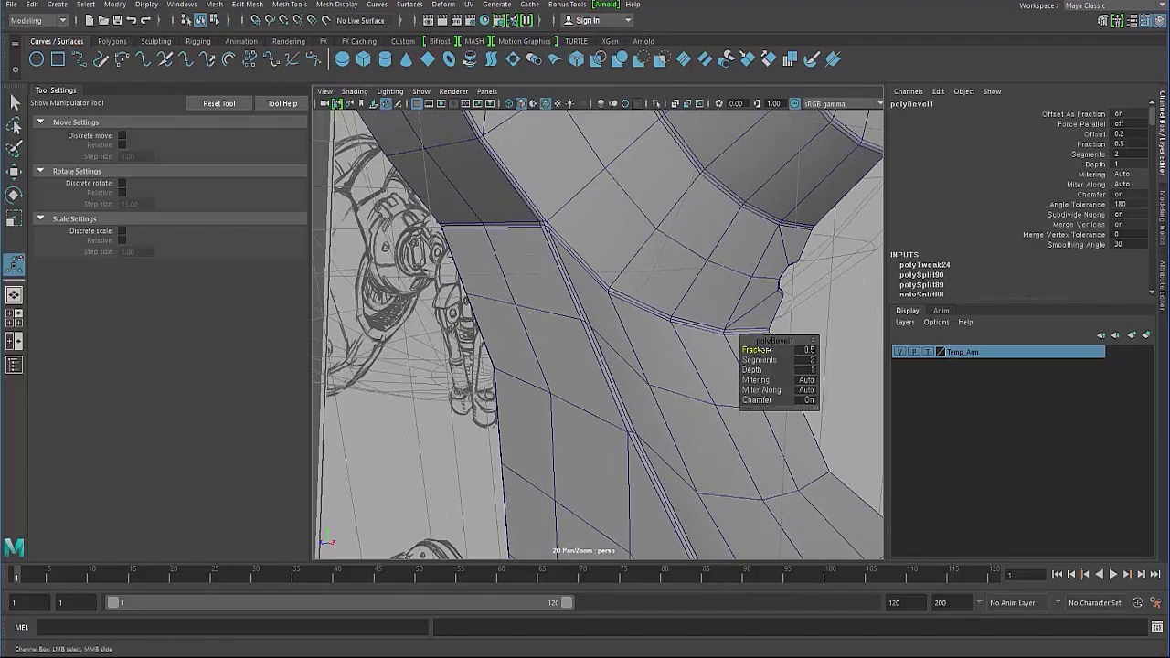
{"action": "mouse_move", "coordinate": [755, 350]}
{"action": "left_mouse_down"}
{"action": "mouse_move", "coordinate": [722, 350]}
{"action": "mouse_move", "coordinate": [786, 350]}
{"action": "mouse_move", "coordinate": [482, 304]}
{"action": "mouse_move", "coordinate": [493, 242]}
{"action": "left_mouse_up"}
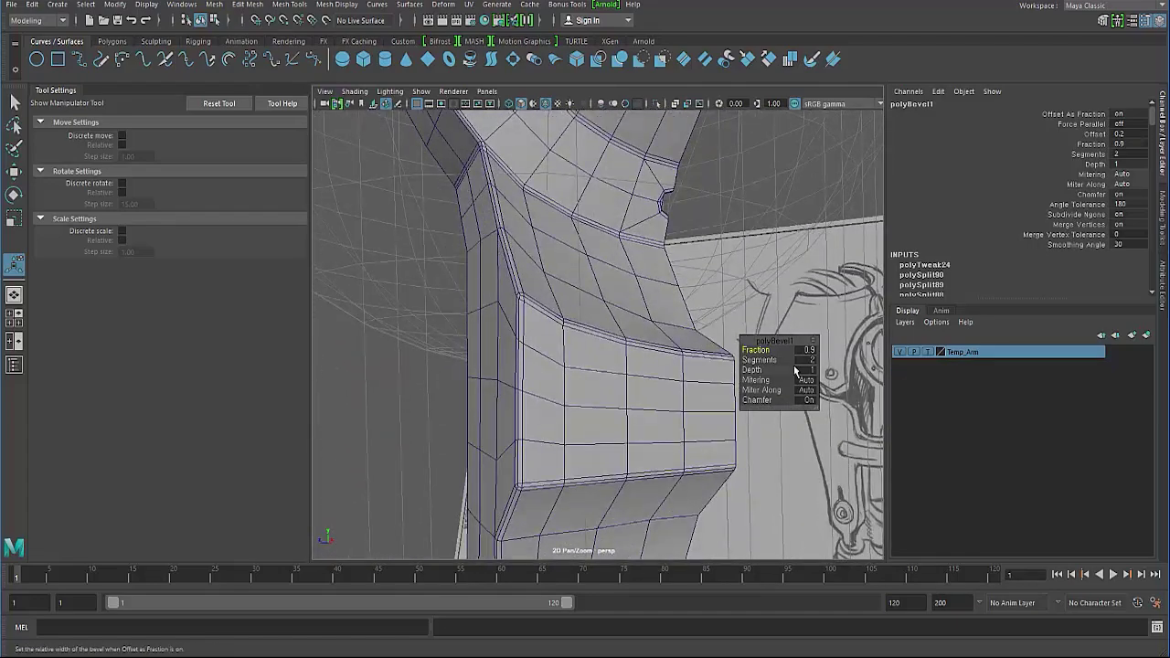
{"action": "left_click_drag", "start_coordinate": [565, 367], "coordinate": [578, 375], "text": "alt"}
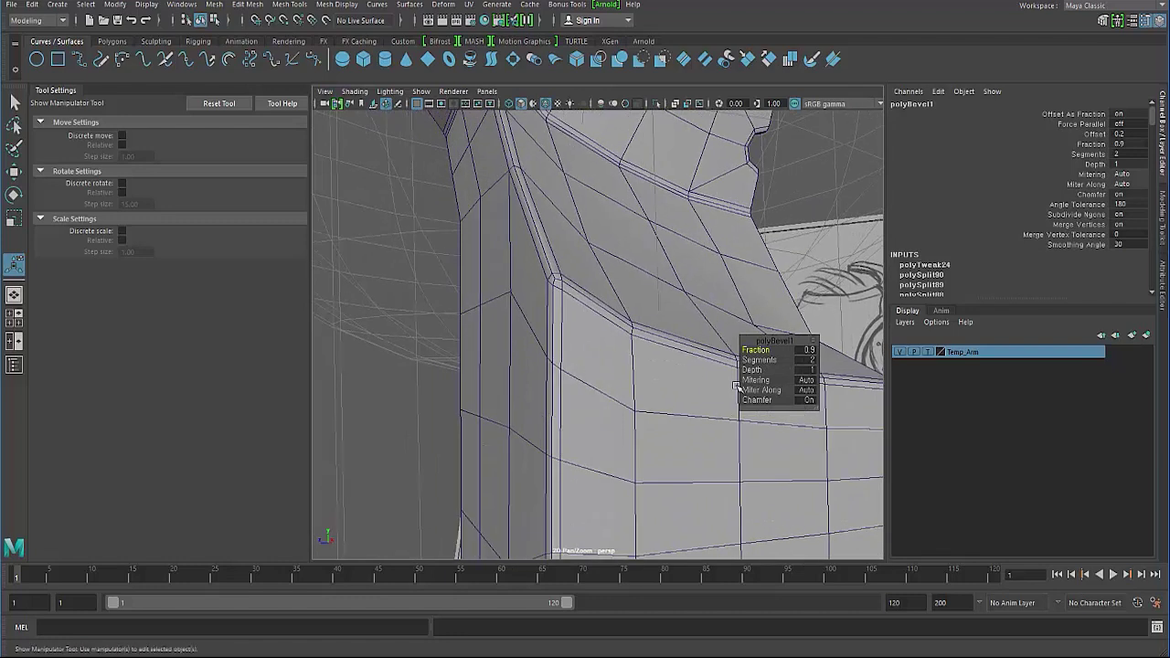
Set the polyBevel1 Depth to 1.5, after trying 2, and return to object mode
{"action": "mouse_move", "coordinate": [756, 369]}
{"action": "left_mouse_down"}
{"action": "mouse_move", "coordinate": [731, 376]}
{"action": "mouse_move", "coordinate": [770, 369]}
{"action": "mouse_move", "coordinate": [529, 328]}
{"action": "left_mouse_up"}
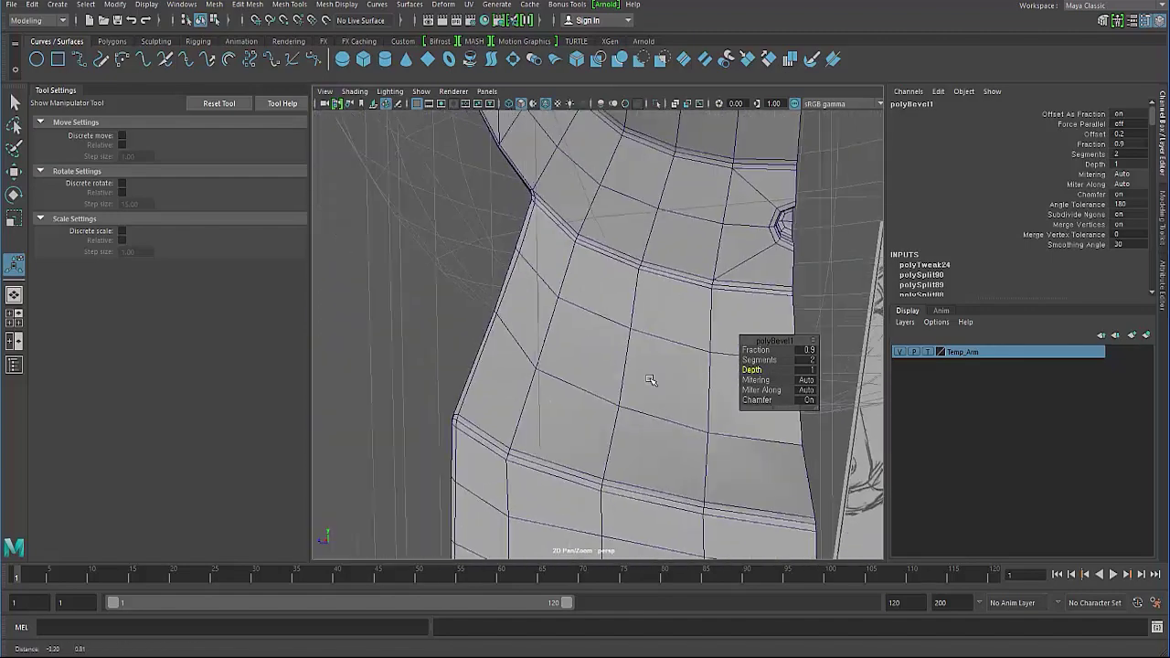
{"action": "right_click_drag", "start_coordinate": [529, 328], "coordinate": [597, 342], "text": "alt"}
{"action": "middle_click_drag", "start_coordinate": [597, 342], "coordinate": [561, 340], "text": "alt"}
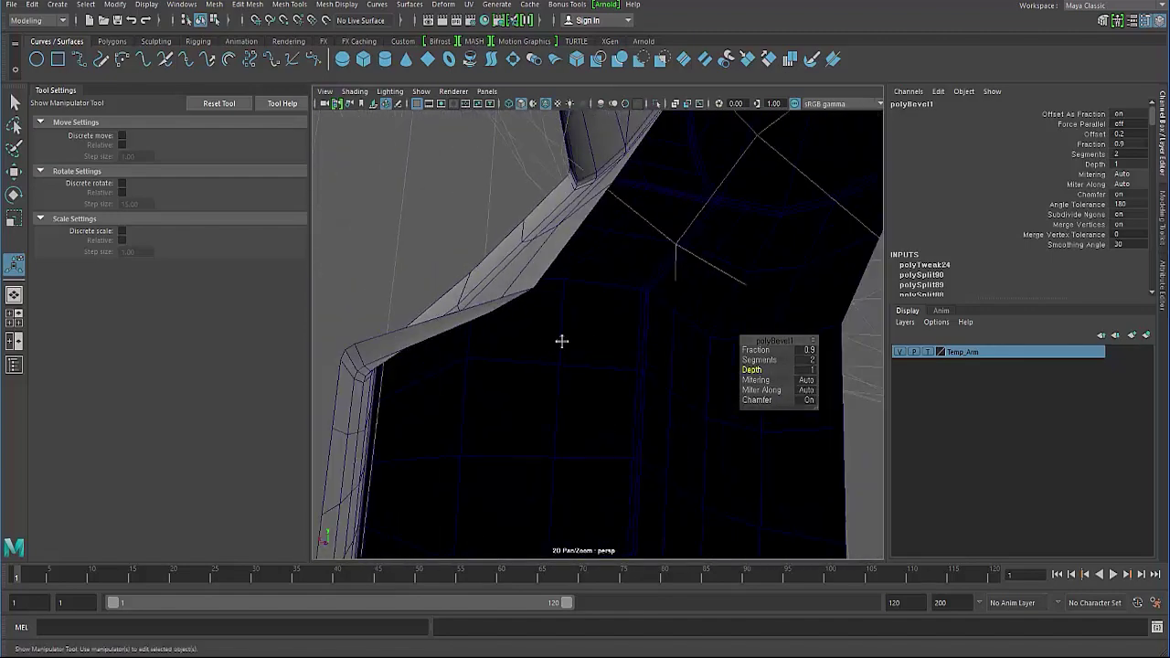
{"action": "mouse_move", "coordinate": [548, 347]}
{"action": "left_mouse_down", "text": "alt"}
{"action": "mouse_move", "coordinate": [605, 357]}
{"action": "mouse_move", "coordinate": [536, 366]}
{"action": "mouse_move", "coordinate": [365, 422]}
{"action": "left_mouse_up", "text": "alt"}
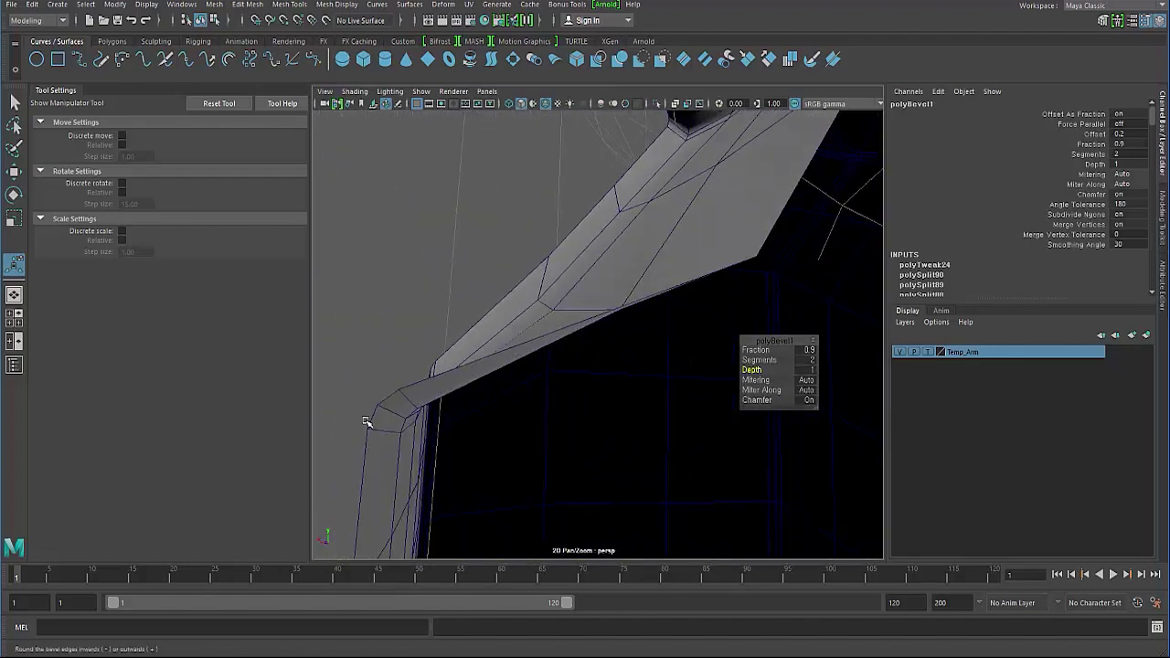
{"action": "left_click", "coordinate": [808, 369]}
{"action": "type", "text": "2"}
{"action": "key", "text": "Return"}
{"action": "left_click_drag", "start_coordinate": [505, 424], "coordinate": [427, 384], "text": "alt"}
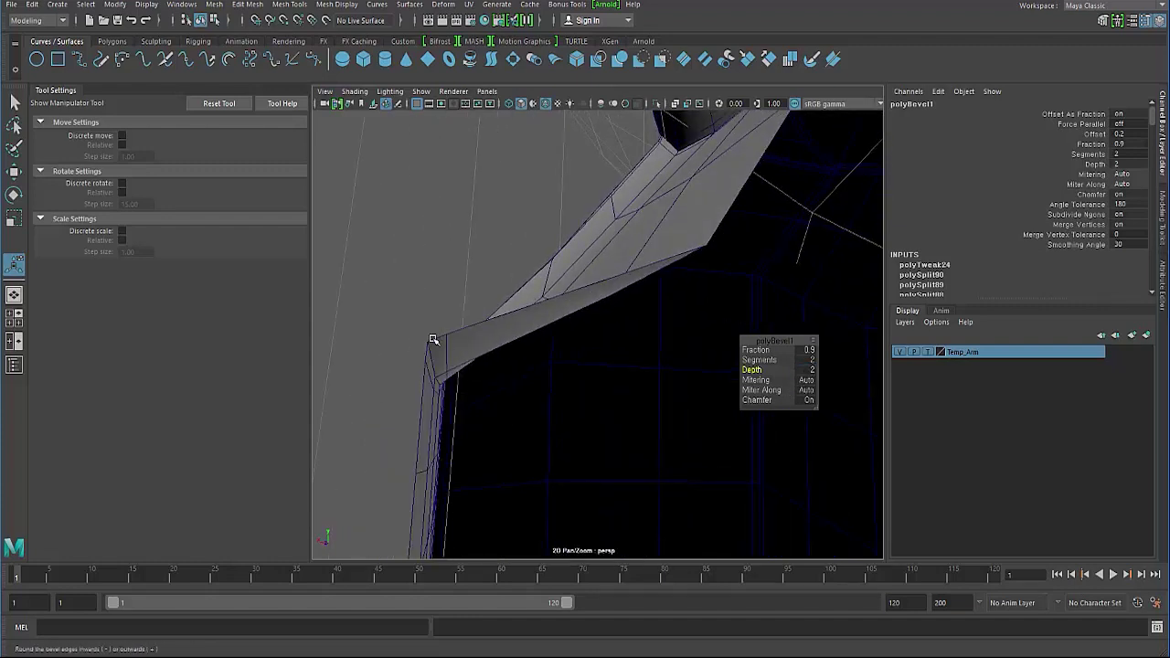
{"action": "left_click", "coordinate": [807, 370]}
{"action": "type", "text": "1.5"}
{"action": "key", "text": "Return"}
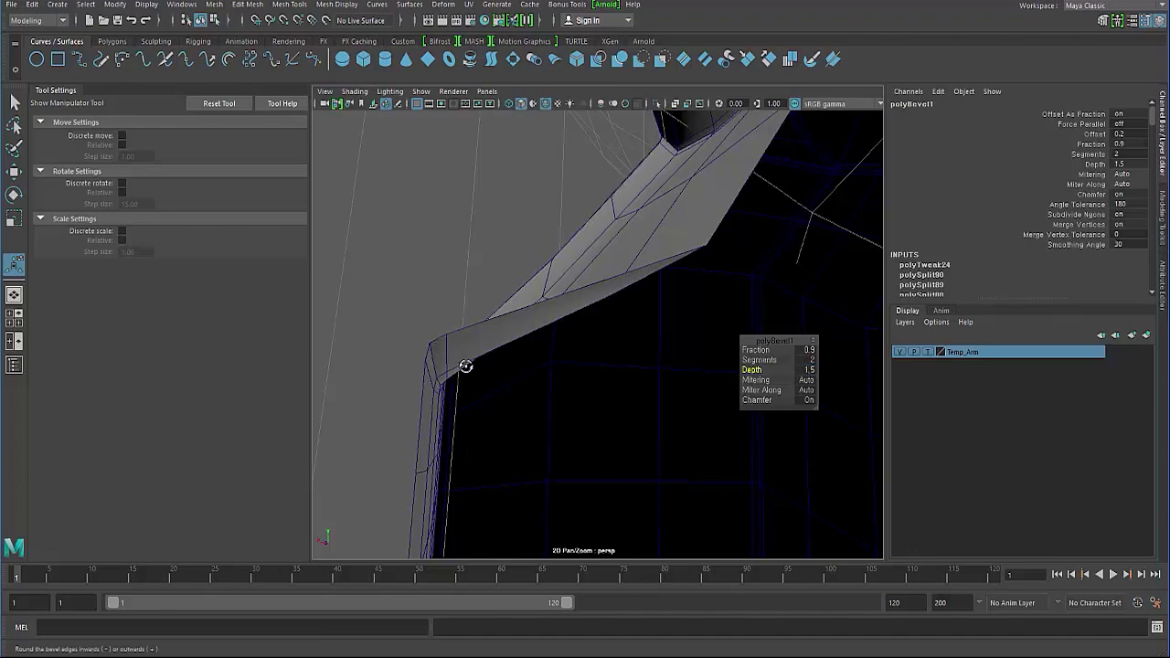
{"action": "mouse_move", "coordinate": [466, 366]}
{"action": "left_mouse_down", "text": "alt"}
{"action": "mouse_move", "coordinate": [595, 384]}
{"action": "mouse_move", "coordinate": [582, 378]}
{"action": "mouse_move", "coordinate": [564, 308]}
{"action": "mouse_move", "coordinate": [457, 253]}
{"action": "mouse_move", "coordinate": [551, 371]}
{"action": "mouse_move", "coordinate": [484, 335]}
{"action": "mouse_move", "coordinate": [438, 347]}
{"action": "left_mouse_up", "text": "alt"}
{"action": "key", "text": "F8"}
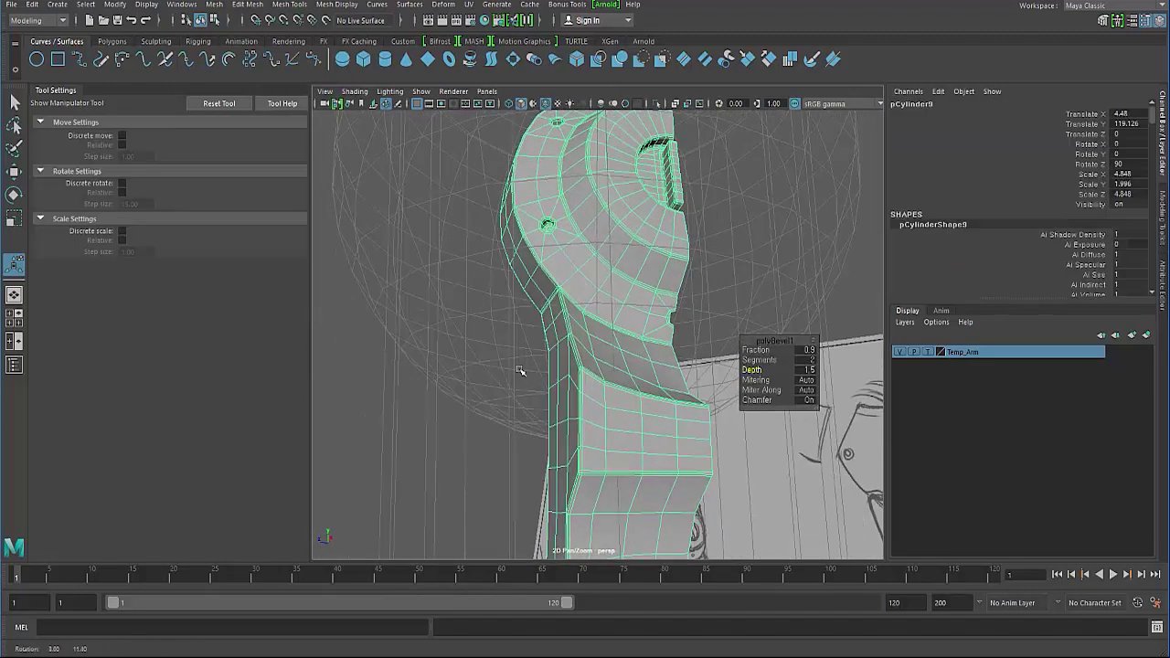
{"action": "left_click_drag", "start_coordinate": [520, 371], "coordinate": [386, 347], "text": "alt"}
{"action": "left_click", "coordinate": [474, 366]}
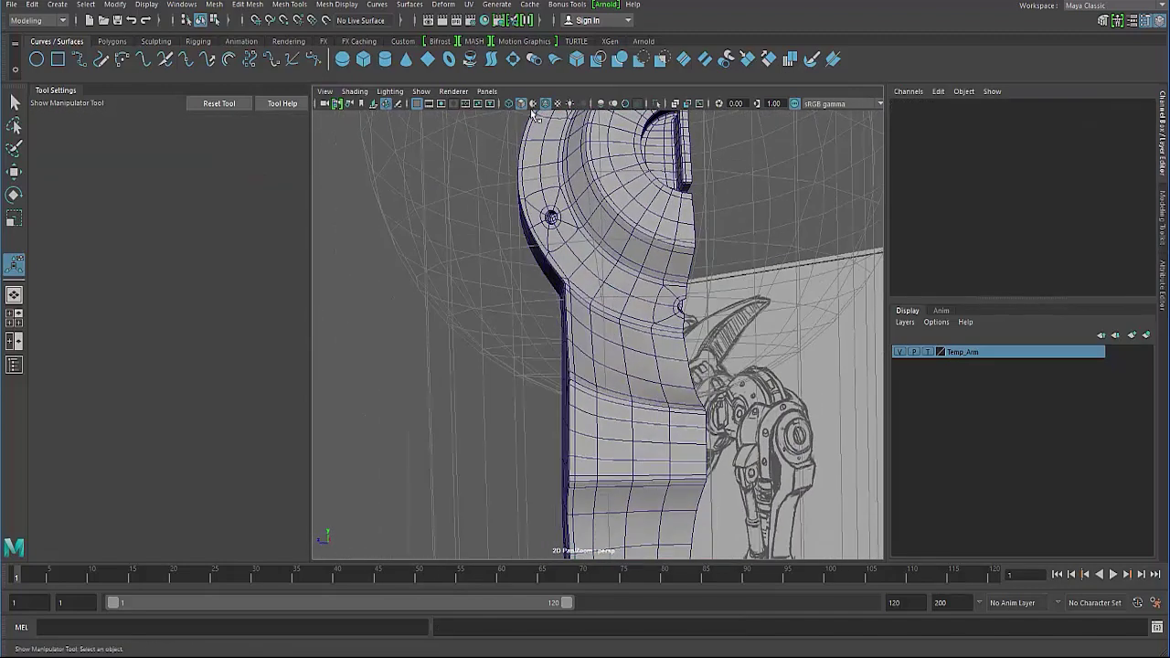
{"action": "mouse_move", "coordinate": [538, 123]}
{"action": "left_mouse_down", "text": "alt"}
{"action": "mouse_move", "coordinate": [435, 262]}
{"action": "mouse_move", "coordinate": [496, 293]}
{"action": "mouse_move", "coordinate": [537, 353]}
{"action": "mouse_move", "coordinate": [512, 292]}
{"action": "mouse_move", "coordinate": [556, 407]}
{"action": "left_mouse_up", "text": "alt"}
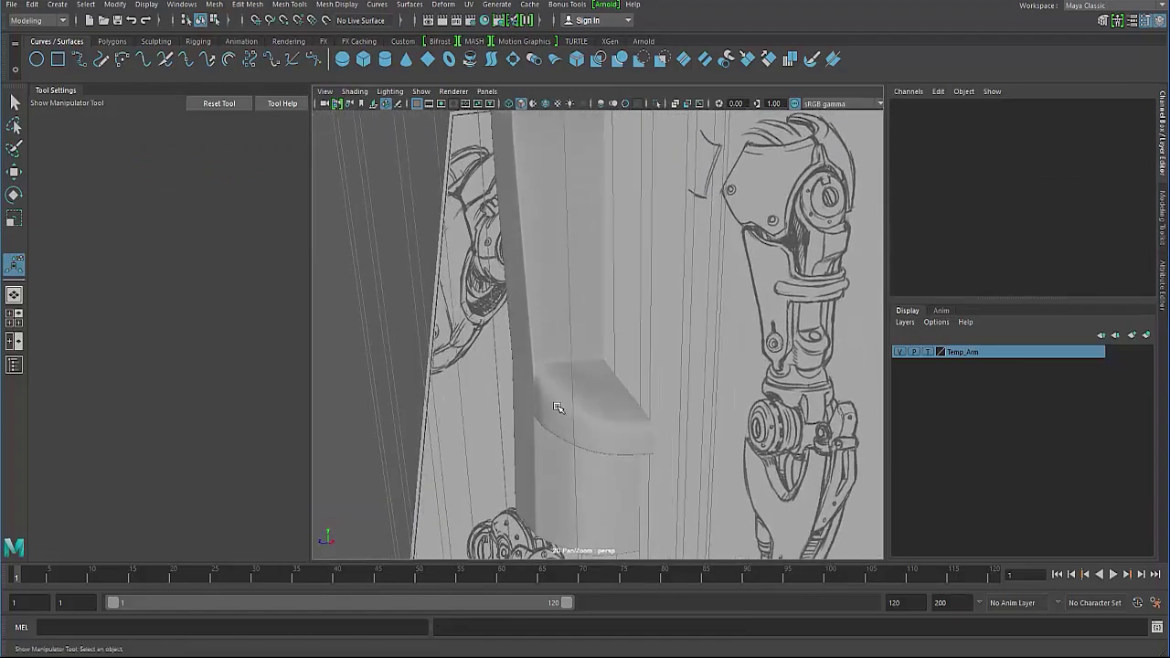
{"action": "mouse_move", "coordinate": [552, 388]}
{"action": "middle_mouse_down"}
{"action": "mouse_move", "coordinate": [634, 387]}
{"action": "mouse_move", "coordinate": [569, 411]}
{"action": "middle_mouse_up"}
{"action": "left_click", "coordinate": [461, 408]}
{"action": "mouse_move", "coordinate": [461, 409]}
{"action": "left_mouse_down", "text": "alt"}
{"action": "mouse_move", "coordinate": [522, 373]}
{"action": "mouse_move", "coordinate": [543, 398]}
{"action": "left_mouse_up", "text": "alt"}
{"action": "mouse_move", "coordinate": [551, 381]}
{"action": "middle_mouse_down"}
{"action": "mouse_move", "coordinate": [423, 412]}
{"action": "mouse_move", "coordinate": [454, 438]}
{"action": "mouse_move", "coordinate": [439, 436]}
{"action": "middle_mouse_up"}
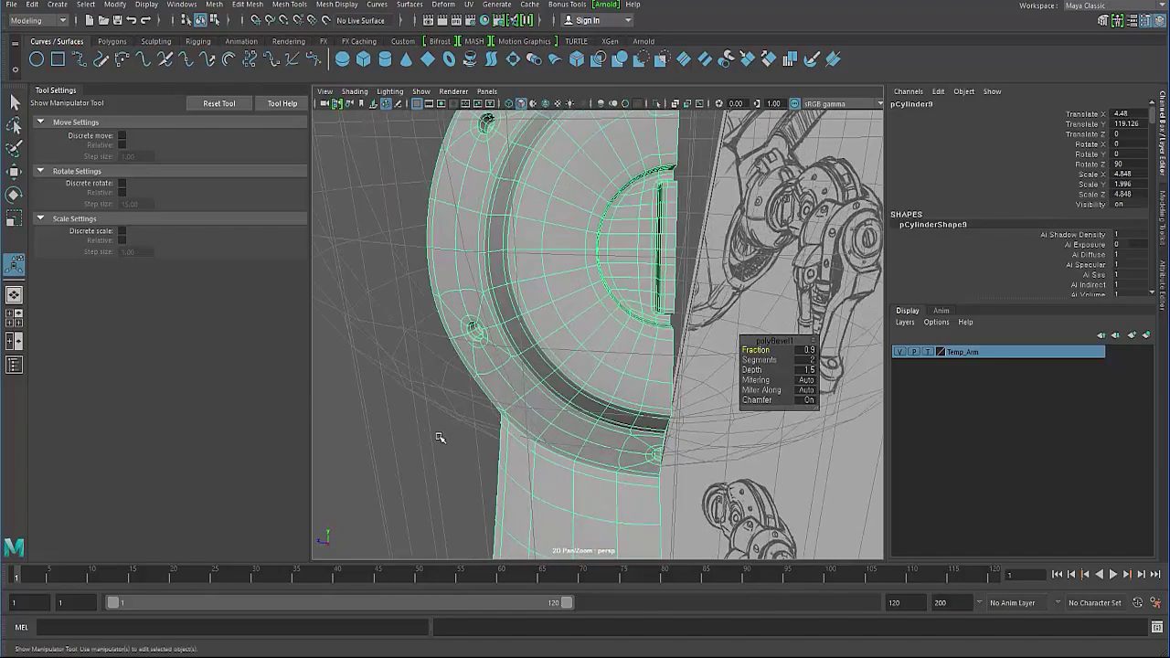
{"action": "mouse_move", "coordinate": [439, 436]}
{"action": "left_mouse_down", "text": "alt"}
{"action": "mouse_move", "coordinate": [488, 426]}
{"action": "mouse_move", "coordinate": [457, 407]}
{"action": "mouse_move", "coordinate": [466, 392]}
{"action": "mouse_move", "coordinate": [575, 366]}
{"action": "mouse_move", "coordinate": [530, 339]}
{"action": "mouse_move", "coordinate": [517, 357]}
{"action": "mouse_move", "coordinate": [476, 350]}
{"action": "left_mouse_up", "text": "alt"}
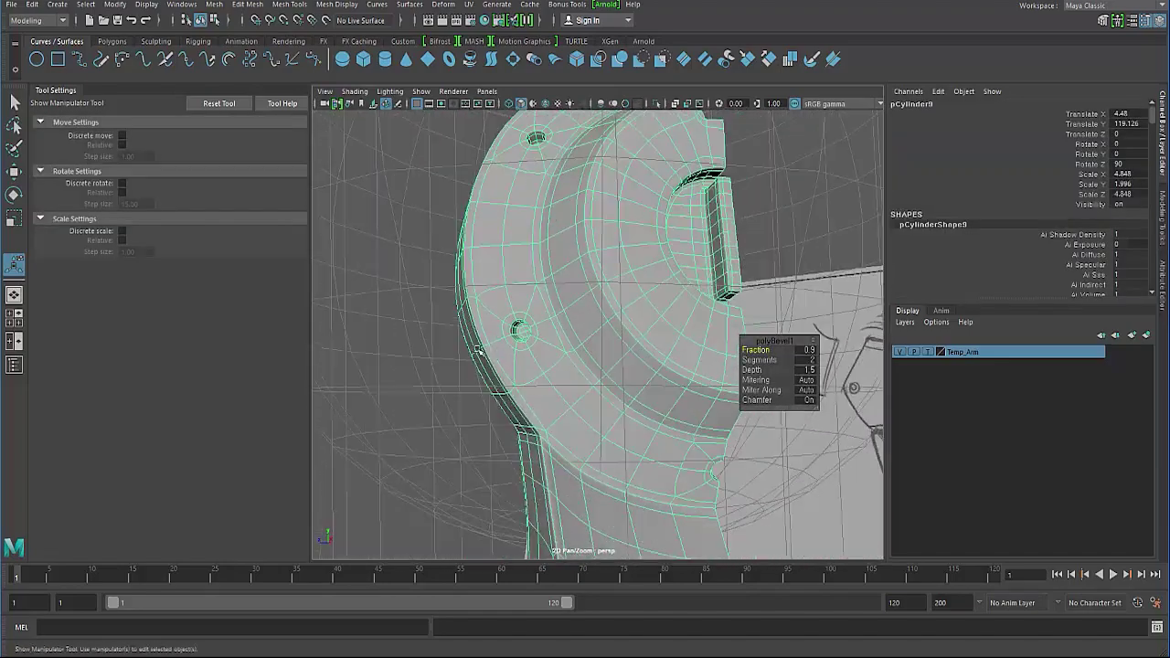
{"action": "left_click", "coordinate": [426, 363]}
{"action": "mouse_move", "coordinate": [426, 363]}
{"action": "middle_mouse_down"}
{"action": "mouse_move", "coordinate": [484, 366]}
{"action": "mouse_move", "coordinate": [444, 365]}
{"action": "mouse_move", "coordinate": [643, 457]}
{"action": "middle_mouse_up"}
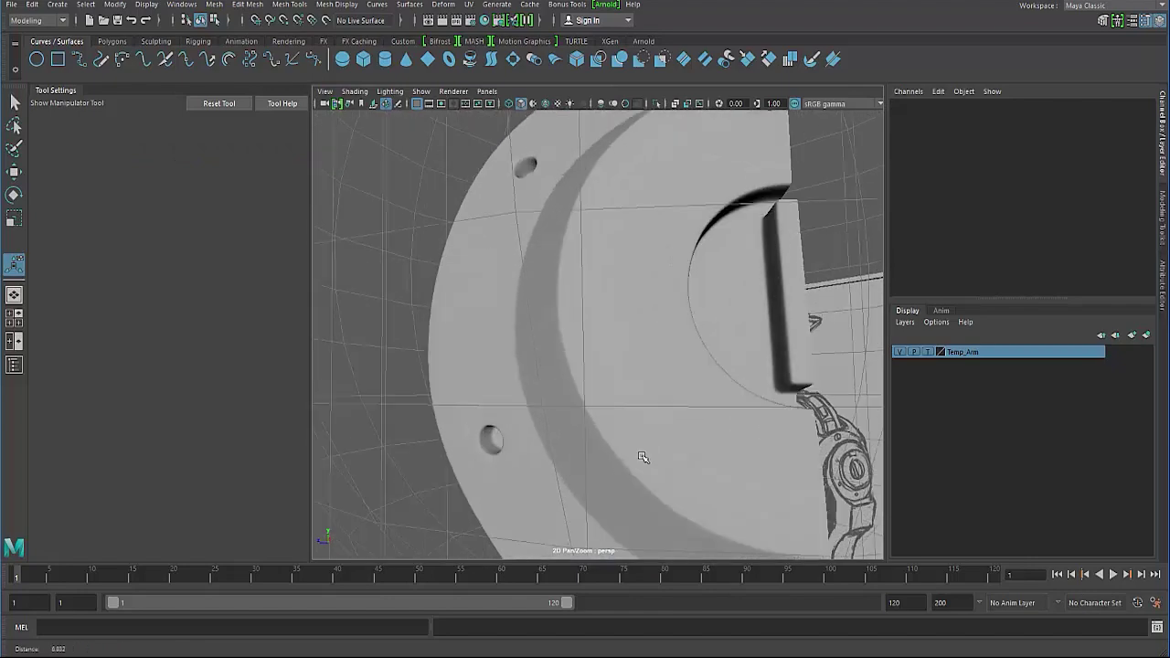
{"action": "mouse_move", "coordinate": [642, 457]}
{"action": "left_mouse_down", "text": "alt"}
{"action": "mouse_move", "coordinate": [535, 470]}
{"action": "mouse_move", "coordinate": [554, 439]}
{"action": "mouse_move", "coordinate": [530, 384]}
{"action": "left_mouse_up", "text": "alt"}
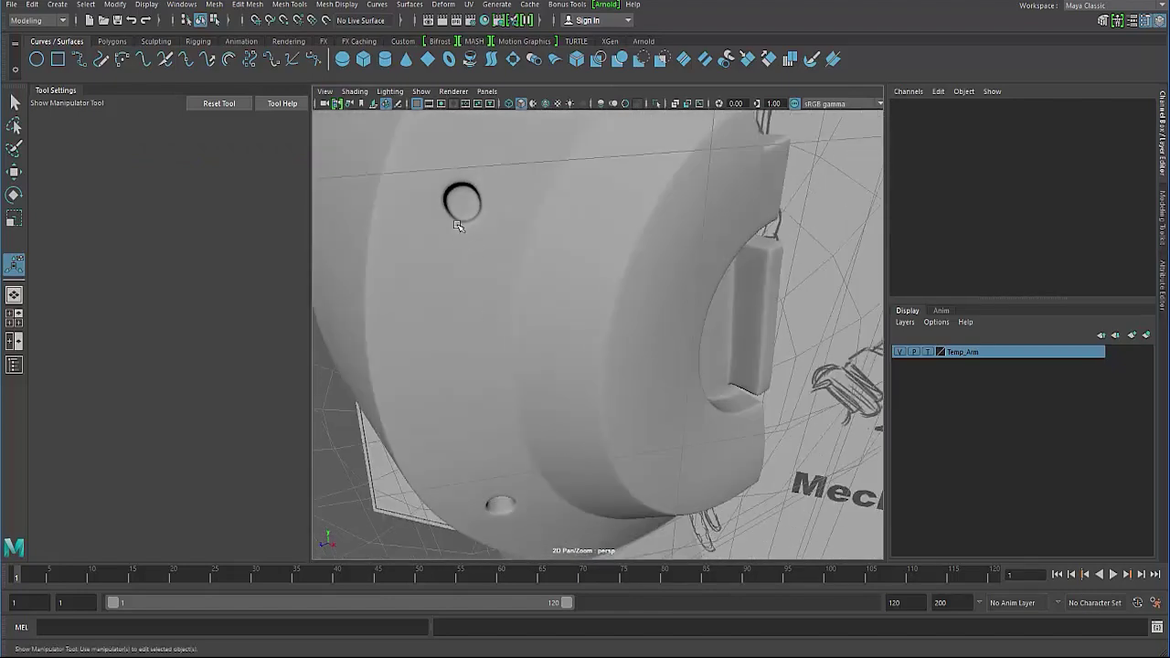
{"action": "left_click", "coordinate": [452, 184]}
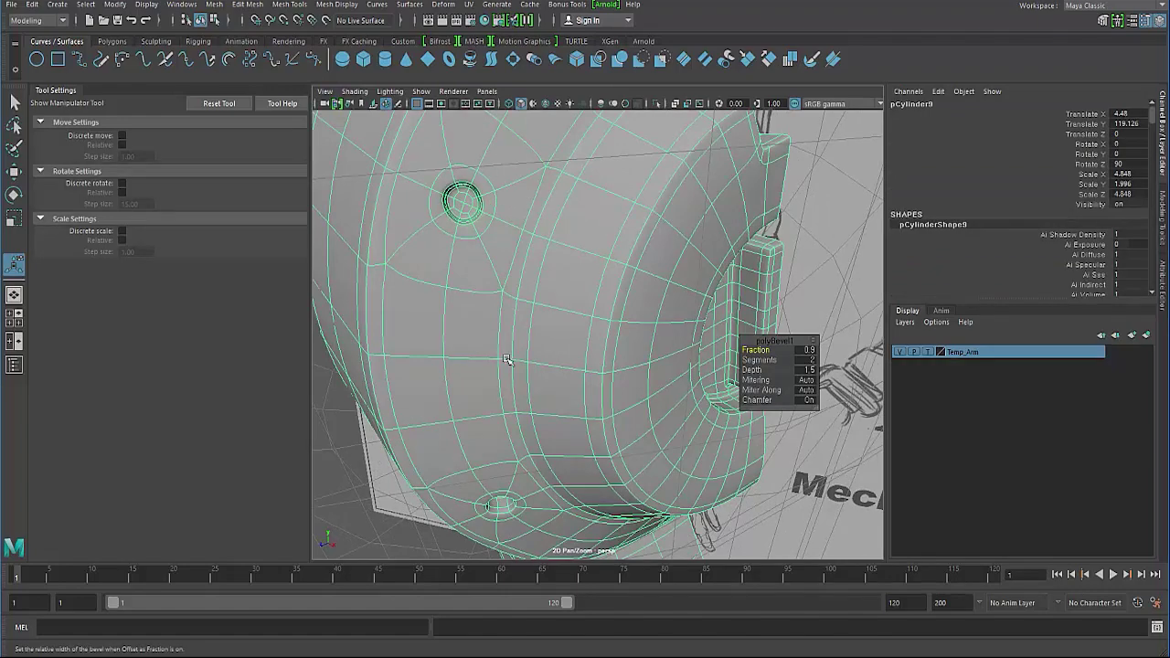
{"action": "mouse_move", "coordinate": [508, 360]}
{"action": "left_mouse_down", "text": "alt"}
{"action": "mouse_move", "coordinate": [430, 326]}
{"action": "mouse_move", "coordinate": [599, 417]}
{"action": "mouse_move", "coordinate": [616, 404]}
{"action": "left_mouse_up", "text": "alt"}
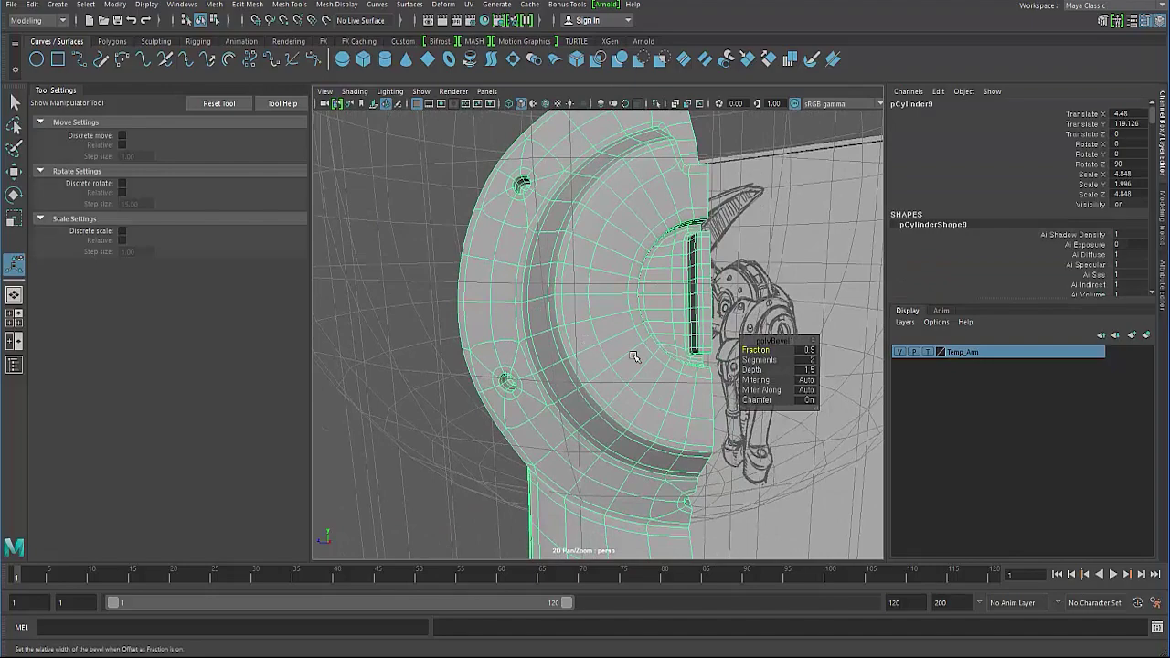
{"action": "left_click_drag", "start_coordinate": [473, 348], "coordinate": [381, 336], "text": "alt"}
{"action": "left_click", "coordinate": [381, 335]}
{"action": "left_click", "coordinate": [508, 335]}
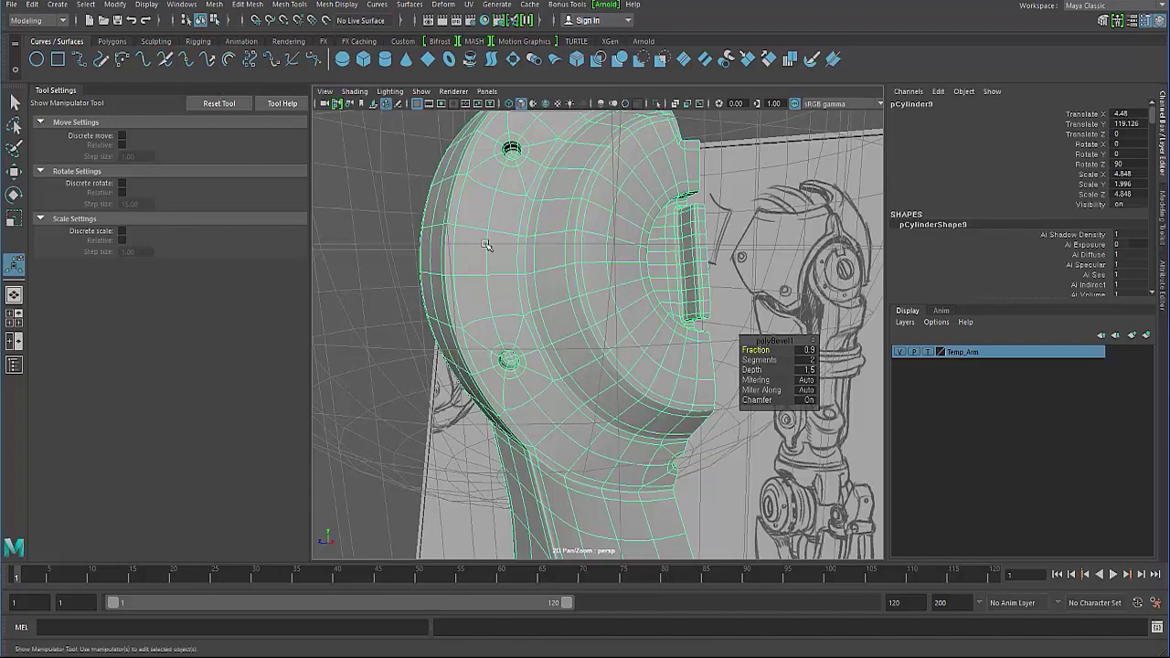
{"action": "key", "text": "1"}
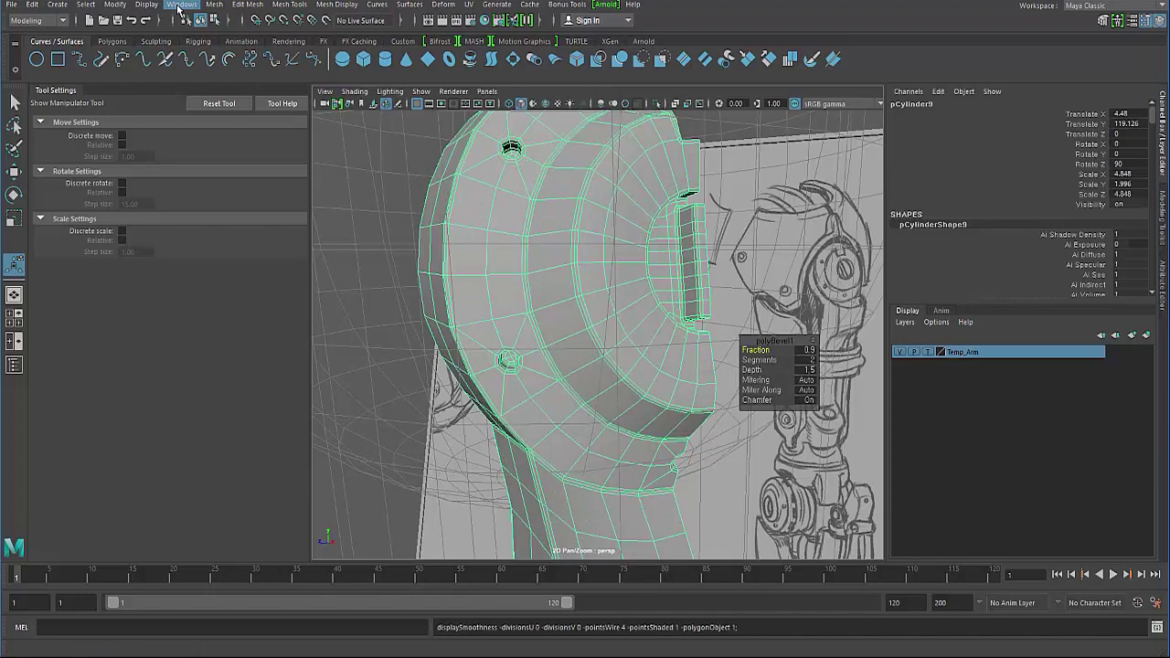
Open the Polygon Selection Constraint window and set Constrain to All and Next
{"action": "left_click", "coordinate": [88, 5]}
{"action": "mouse_move", "coordinate": [116, 256]}
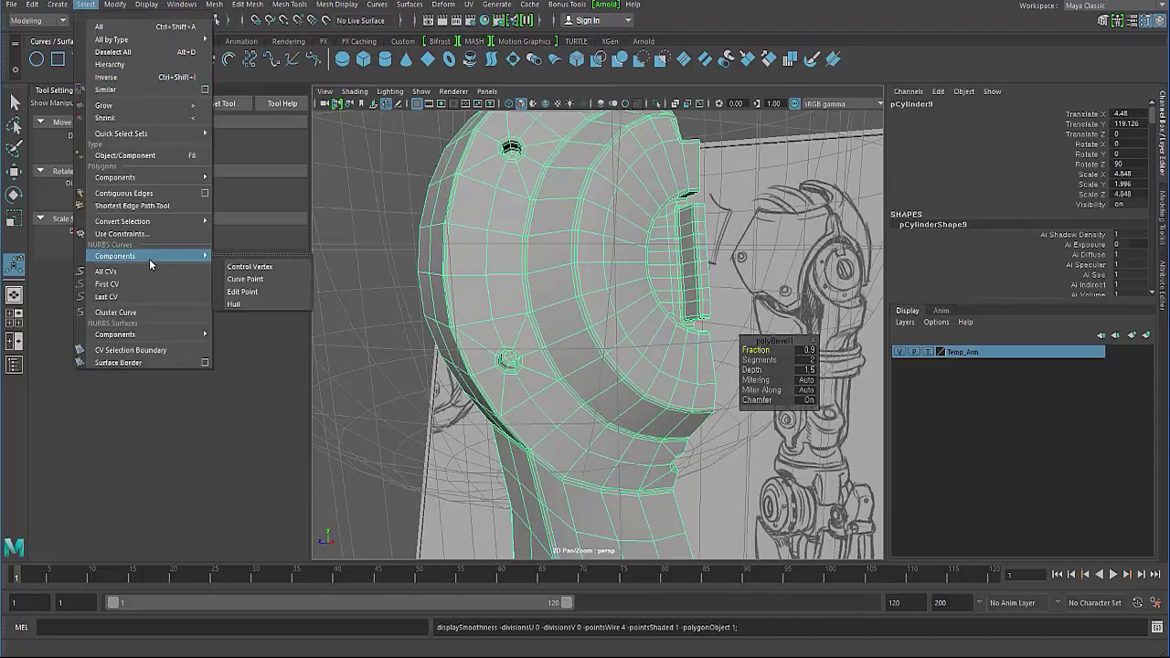
{"action": "left_click", "coordinate": [119, 233]}
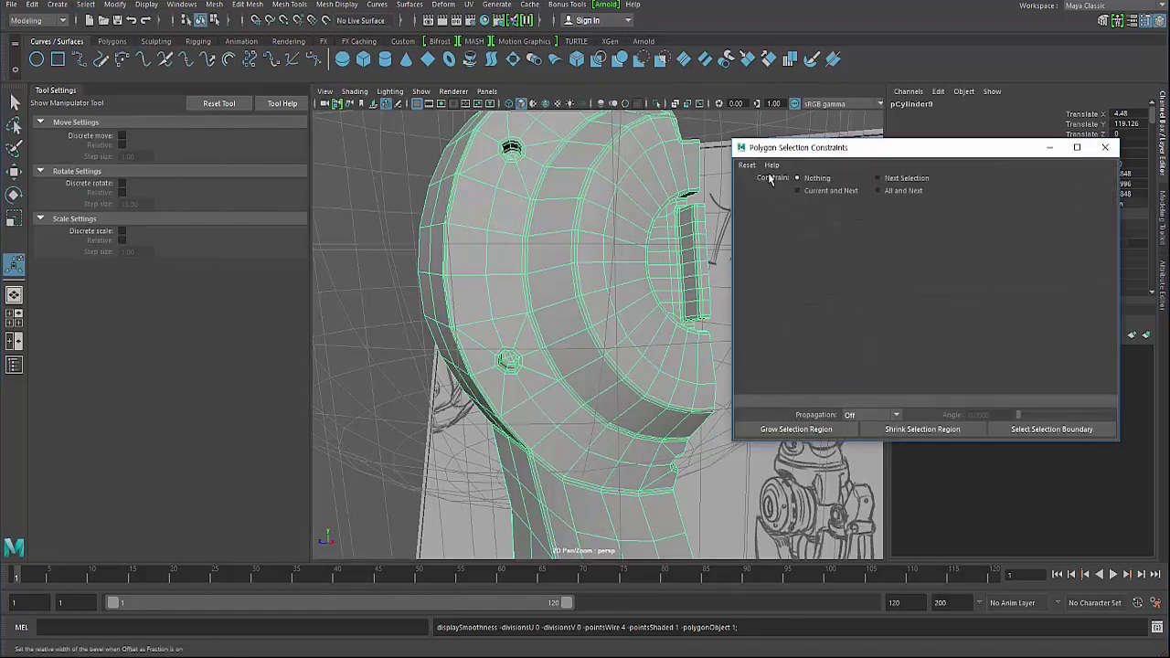
{"action": "left_click_drag", "start_coordinate": [813, 138], "coordinate": [849, 77]}
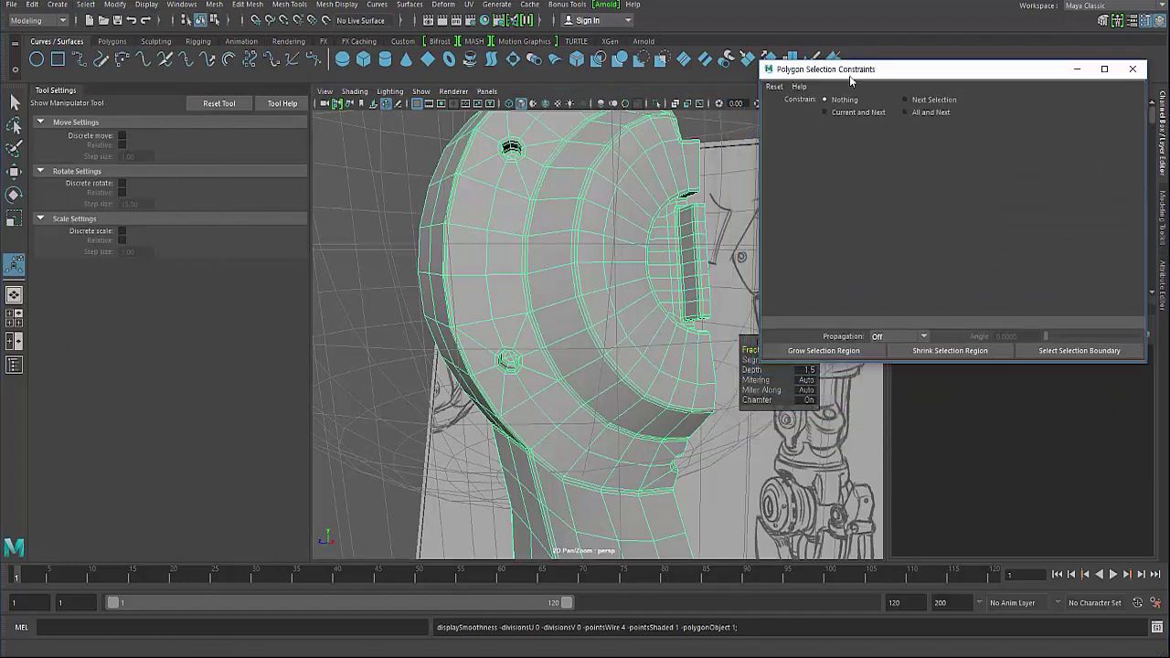
{"action": "left_click", "coordinate": [944, 113]}
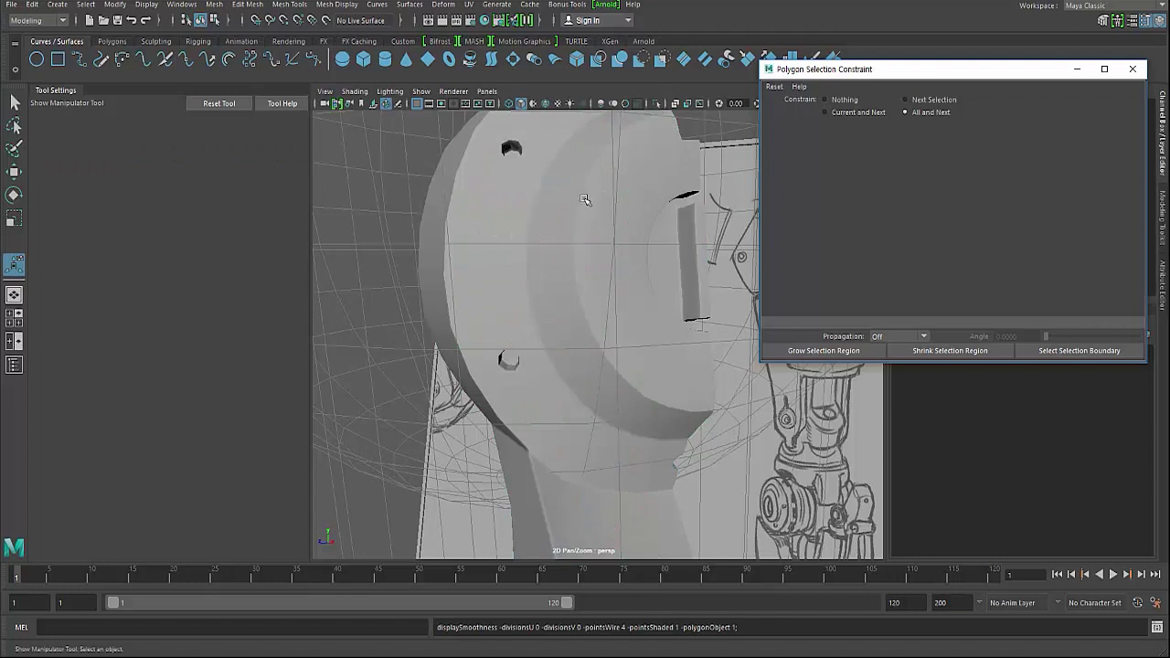
Switch the shoulder mesh to face mode and constrain the face order to Triangles
{"action": "left_click", "coordinate": [529, 210]}
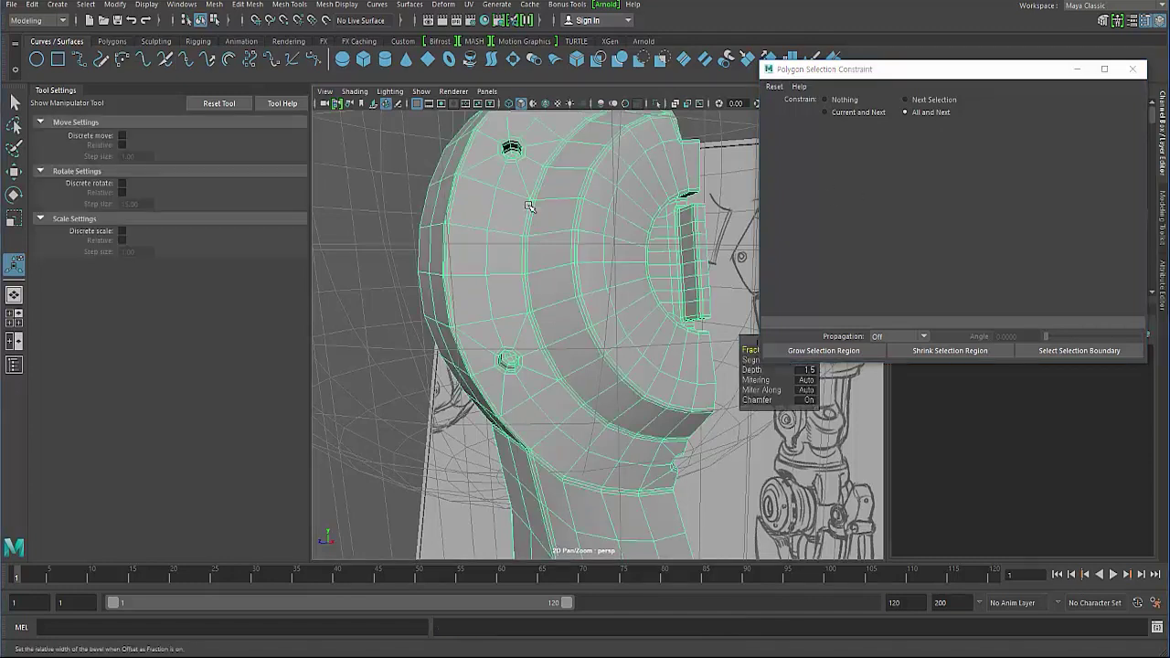
{"action": "right_click", "coordinate": [529, 205]}
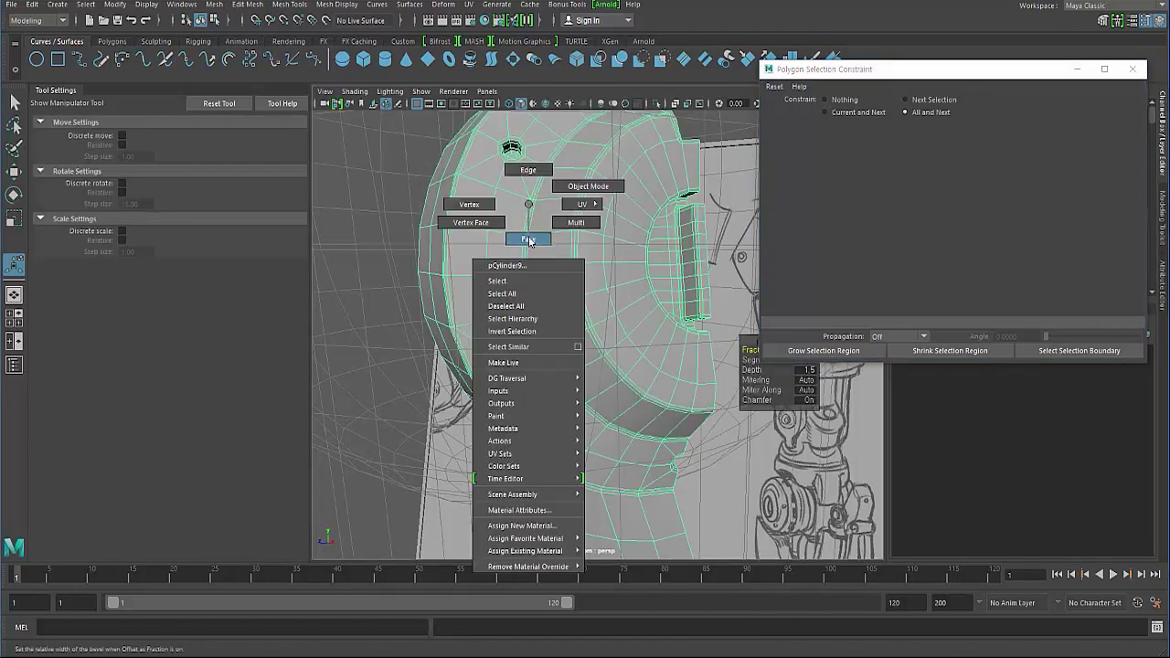
{"action": "left_click", "coordinate": [528, 240]}
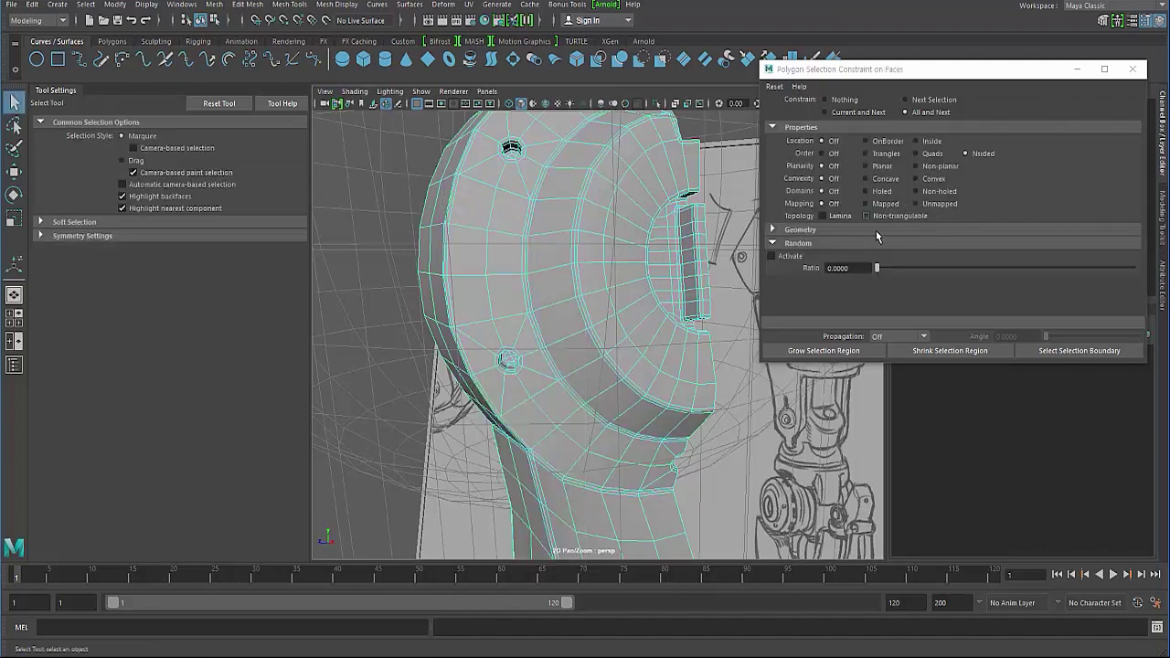
{"action": "left_click", "coordinate": [884, 156]}
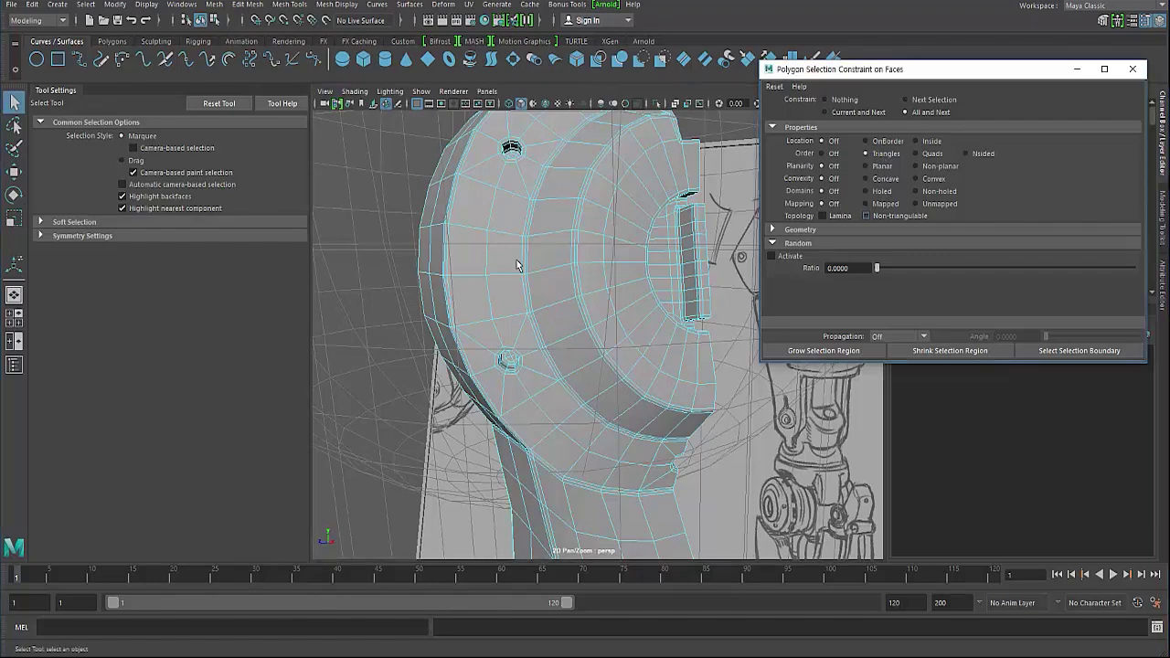
Change the face order constraint to Quads, checking the selection in wireframe, then shaded
{"action": "left_click_drag", "start_coordinate": [516, 265], "coordinate": [370, 288], "text": "alt"}
{"action": "right_click_drag", "start_coordinate": [370, 288], "coordinate": [301, 245], "text": "alt"}
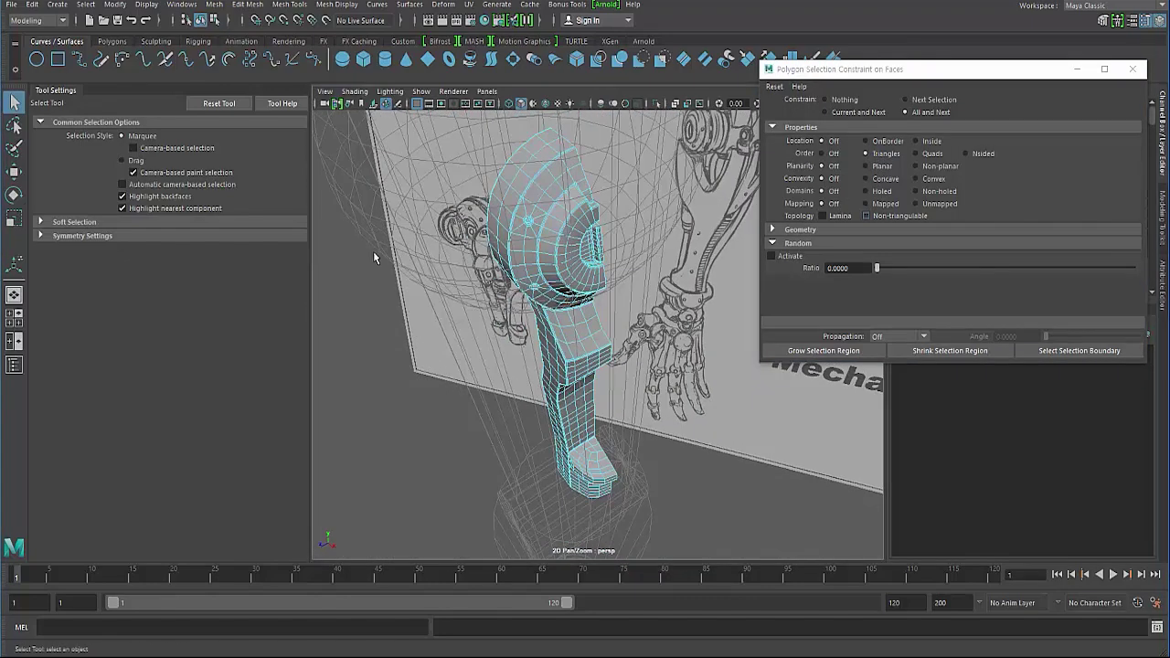
{"action": "key", "text": "4"}
{"action": "scroll", "coordinate": [504, 327], "scroll_direction": "up", "scroll_amount": 3}
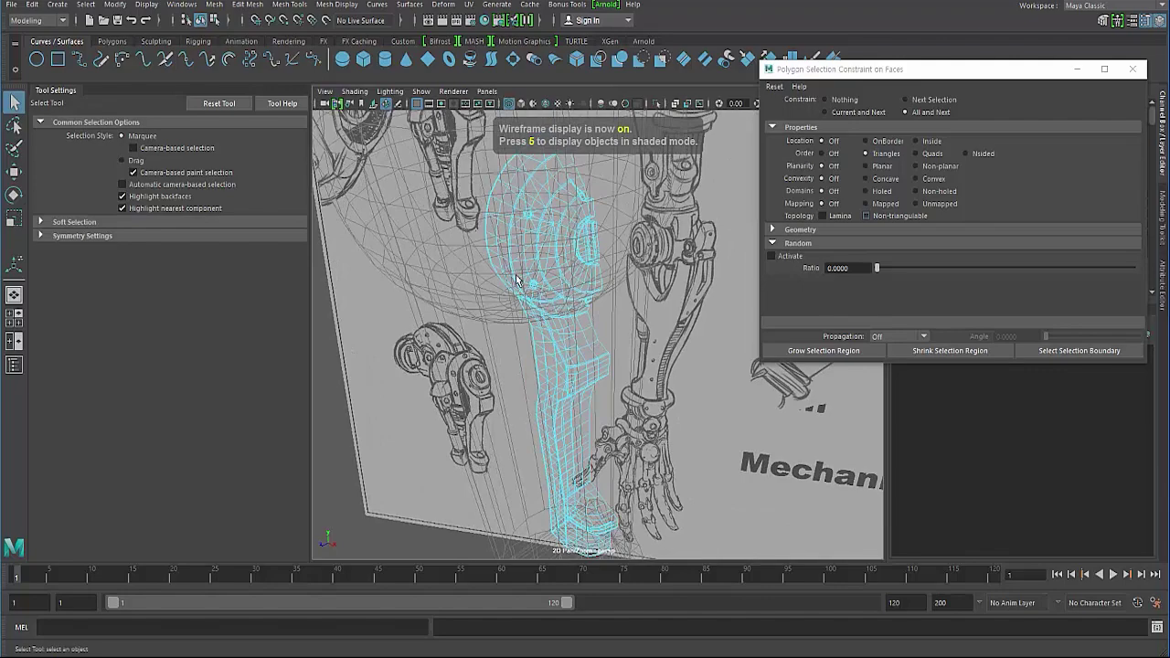
{"action": "left_click_drag", "start_coordinate": [516, 279], "coordinate": [902, 205], "text": "alt"}
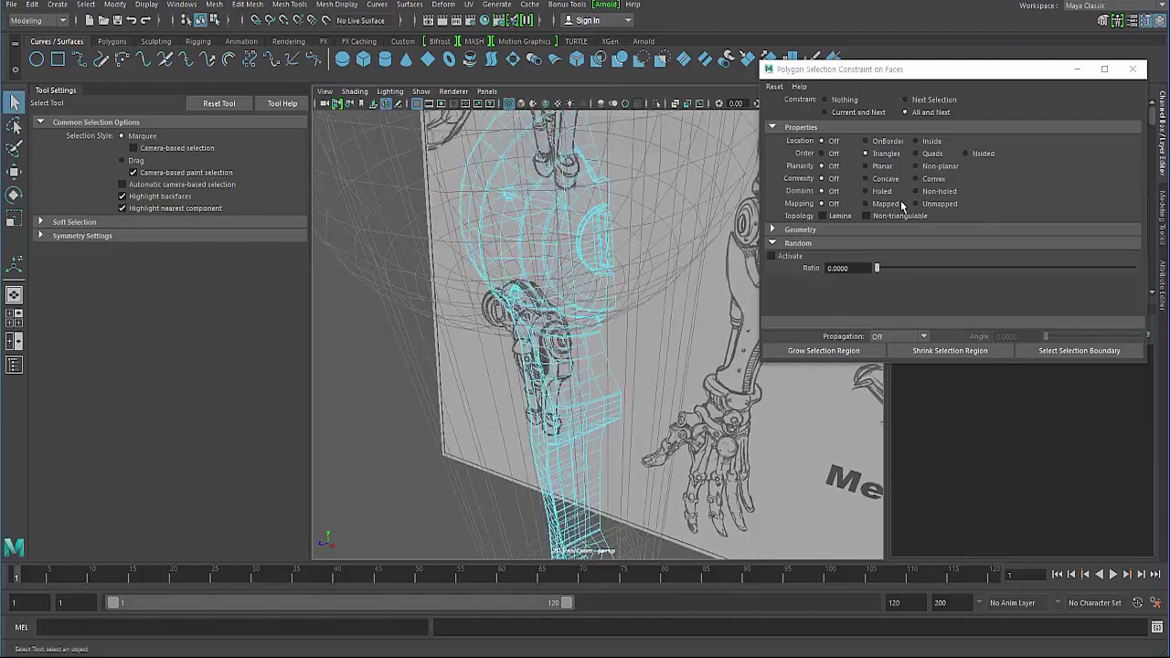
{"action": "left_click", "coordinate": [931, 154]}
{"action": "mouse_move", "coordinate": [603, 274]}
{"action": "left_mouse_down", "text": "alt"}
{"action": "mouse_move", "coordinate": [549, 313]}
{"action": "mouse_move", "coordinate": [578, 284]}
{"action": "mouse_move", "coordinate": [529, 268]}
{"action": "mouse_move", "coordinate": [510, 281]}
{"action": "mouse_move", "coordinate": [574, 262]}
{"action": "mouse_move", "coordinate": [579, 308]}
{"action": "mouse_move", "coordinate": [535, 345]}
{"action": "mouse_move", "coordinate": [496, 326]}
{"action": "mouse_move", "coordinate": [549, 319]}
{"action": "left_mouse_up", "text": "alt"}
{"action": "key", "text": "5"}
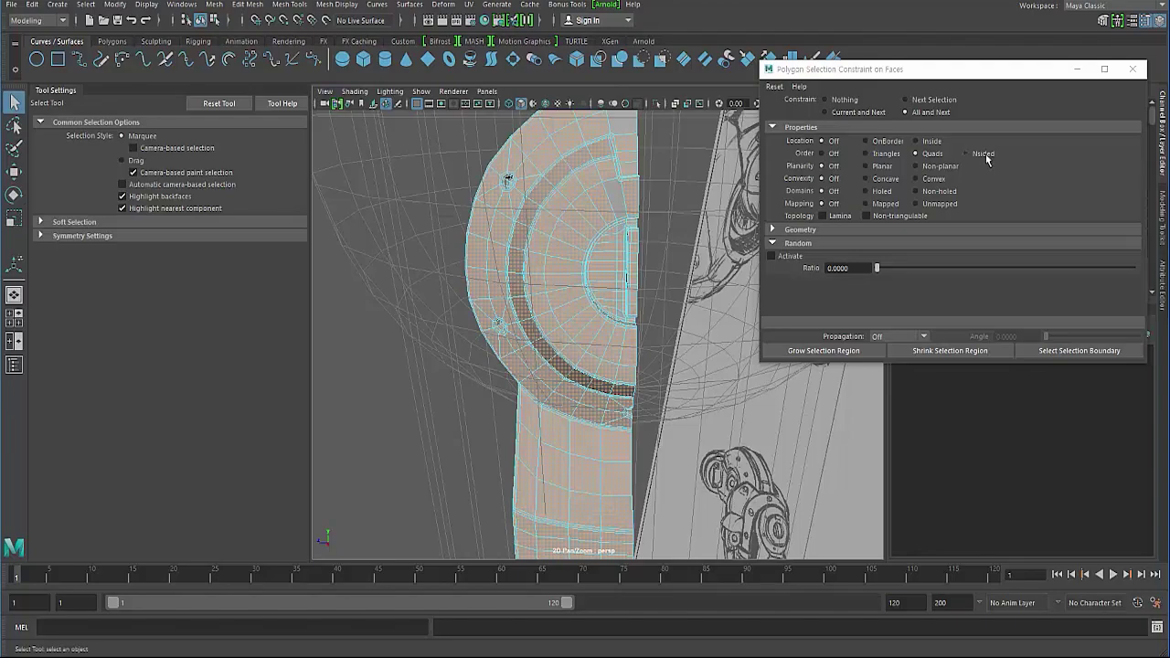
Constrain to N-sided faces, zoom to an n-gon beside the centre seam, and start Multi-Cut
{"action": "left_click", "coordinate": [985, 154]}
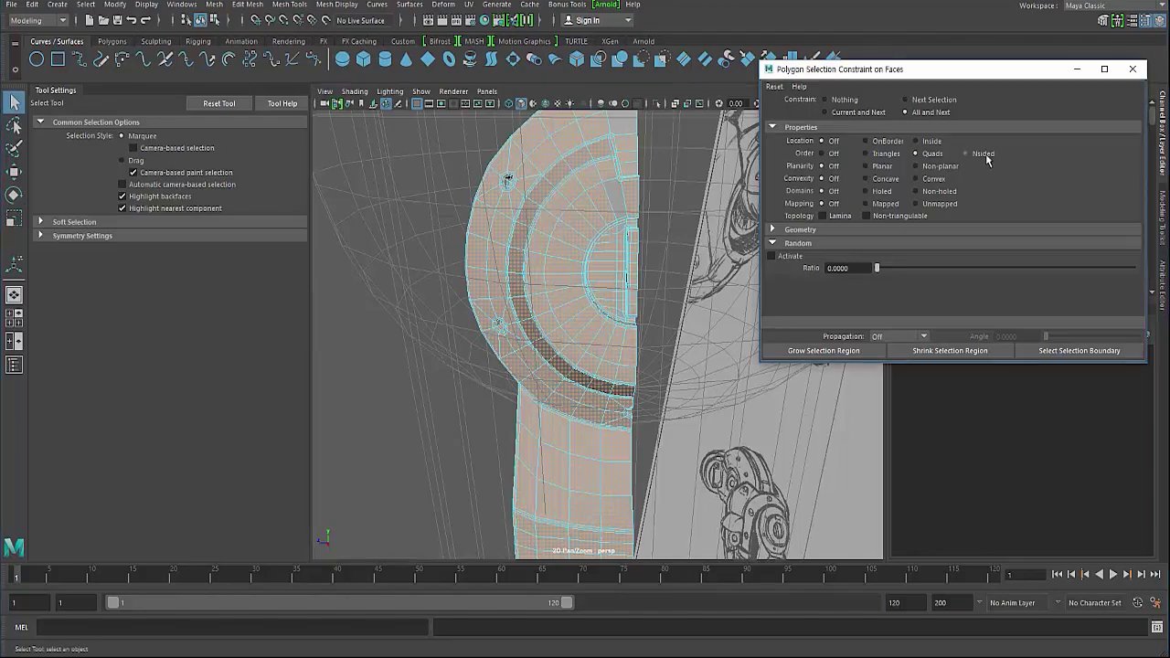
{"action": "mouse_move", "coordinate": [539, 288]}
{"action": "left_mouse_down", "text": "alt"}
{"action": "mouse_move", "coordinate": [563, 267]}
{"action": "mouse_move", "coordinate": [497, 362]}
{"action": "mouse_move", "coordinate": [492, 310]}
{"action": "mouse_move", "coordinate": [529, 358]}
{"action": "mouse_move", "coordinate": [668, 360]}
{"action": "mouse_move", "coordinate": [617, 434]}
{"action": "mouse_move", "coordinate": [457, 374]}
{"action": "mouse_move", "coordinate": [460, 384]}
{"action": "mouse_move", "coordinate": [472, 358]}
{"action": "mouse_move", "coordinate": [502, 351]}
{"action": "left_mouse_up", "text": "alt"}
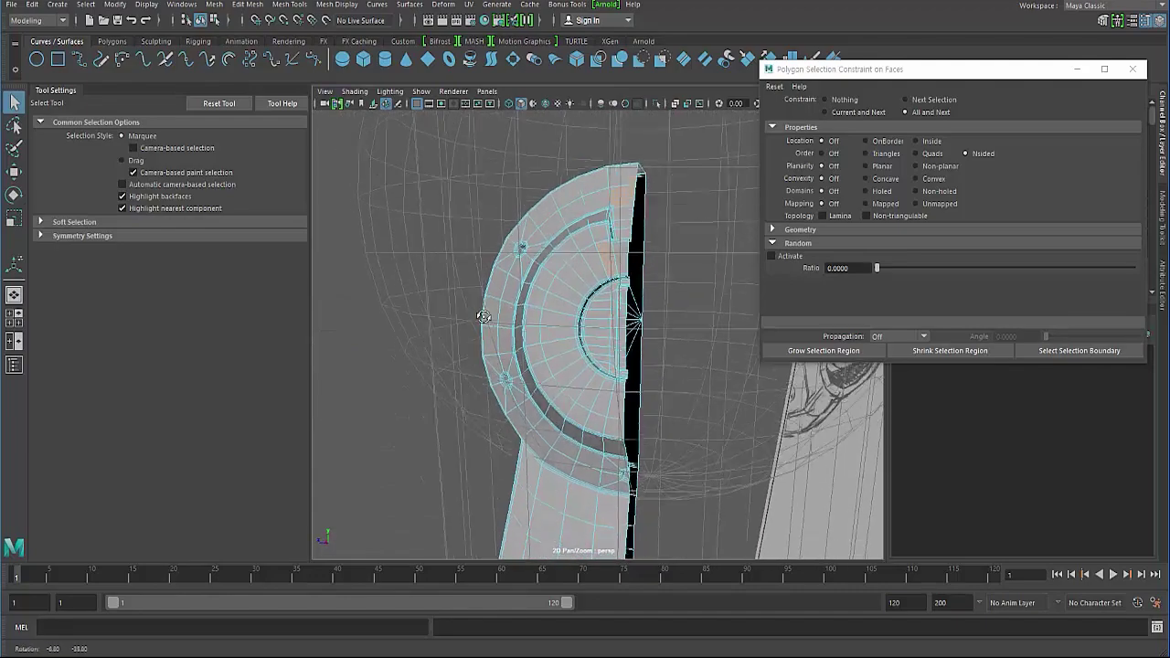
{"action": "scroll", "coordinate": [502, 351], "scroll_direction": "up", "scroll_amount": 3}
{"action": "scroll", "coordinate": [585, 402], "scroll_direction": "up", "scroll_amount": 2}
{"action": "scroll", "coordinate": [585, 403], "scroll_direction": "up", "scroll_amount": 3}
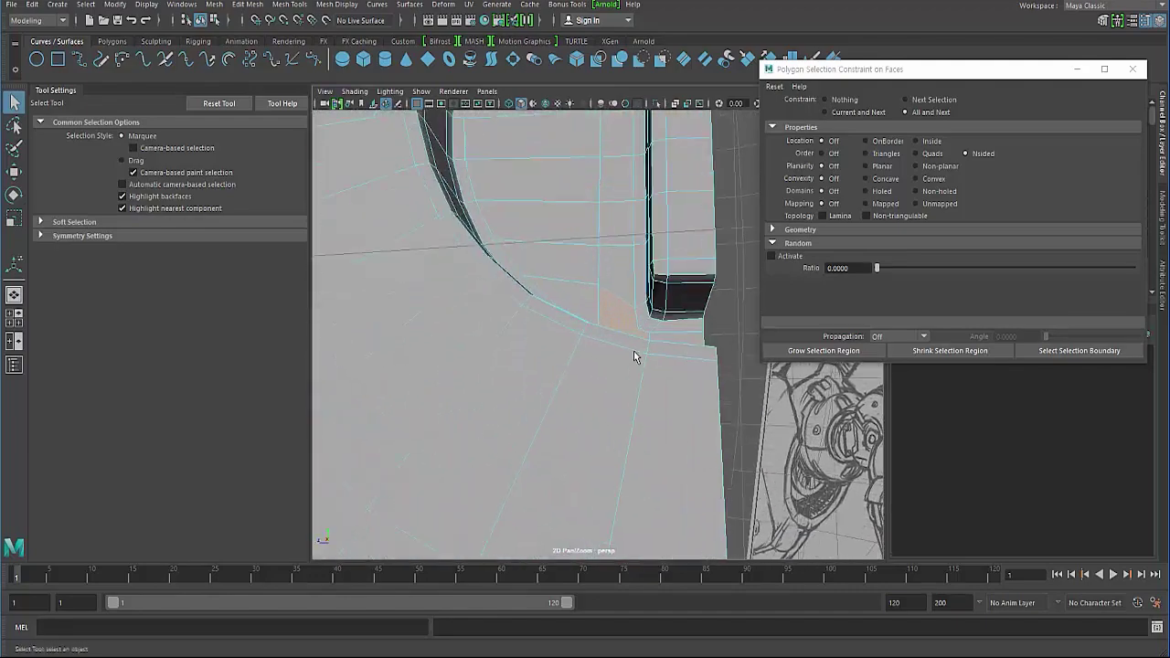
{"action": "mouse_move", "coordinate": [606, 334]}
{"action": "left_mouse_down", "text": "alt"}
{"action": "mouse_move", "coordinate": [521, 387]}
{"action": "mouse_move", "coordinate": [548, 344]}
{"action": "mouse_move", "coordinate": [564, 473]}
{"action": "mouse_move", "coordinate": [576, 442]}
{"action": "mouse_move", "coordinate": [495, 450]}
{"action": "mouse_move", "coordinate": [545, 418]}
{"action": "mouse_move", "coordinate": [581, 324]}
{"action": "left_mouse_up", "text": "alt"}
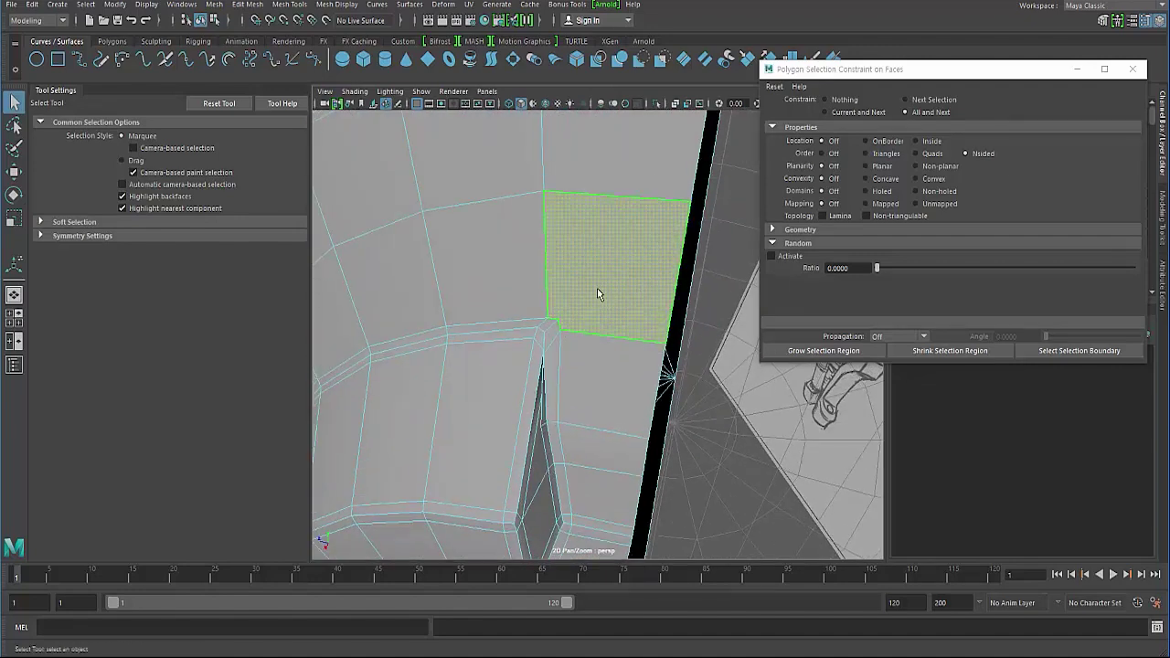
{"action": "right_click_drag", "start_coordinate": [597, 293], "coordinate": [523, 291], "text": "shift"}
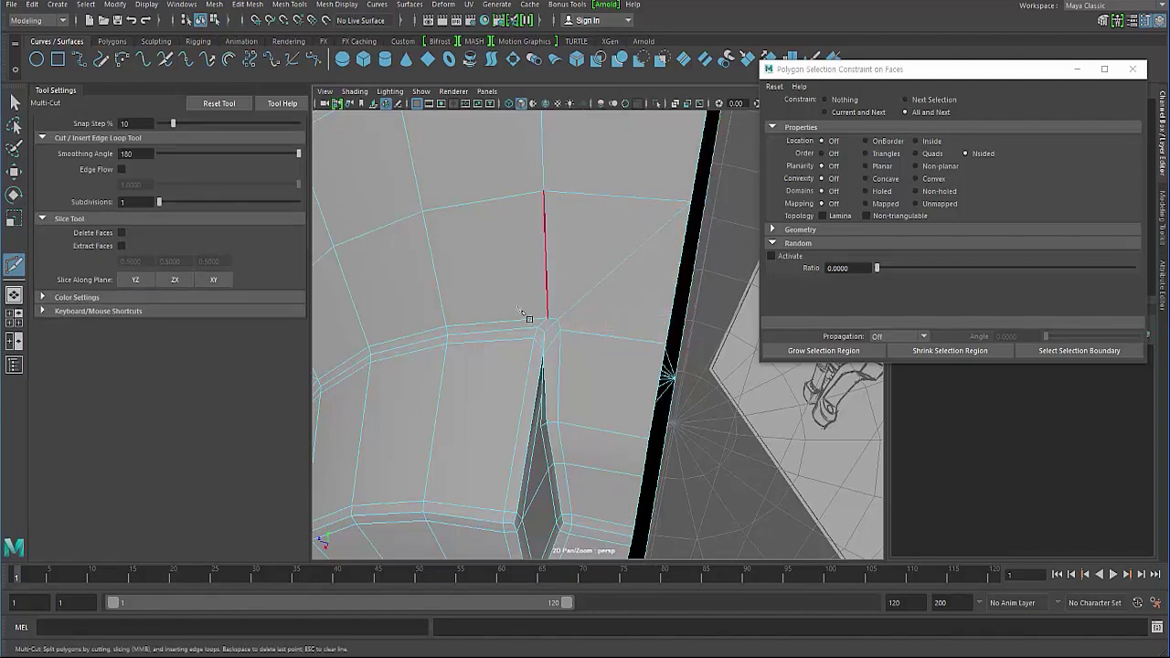
Toggle the face order between Quads and N-sided to locate n-gons near the inner ring
{"action": "left_click_drag", "start_coordinate": [524, 314], "coordinate": [574, 285], "text": "alt"}
{"action": "left_click_drag", "start_coordinate": [528, 355], "coordinate": [869, 159], "text": "alt"}
{"action": "left_click", "coordinate": [929, 156]}
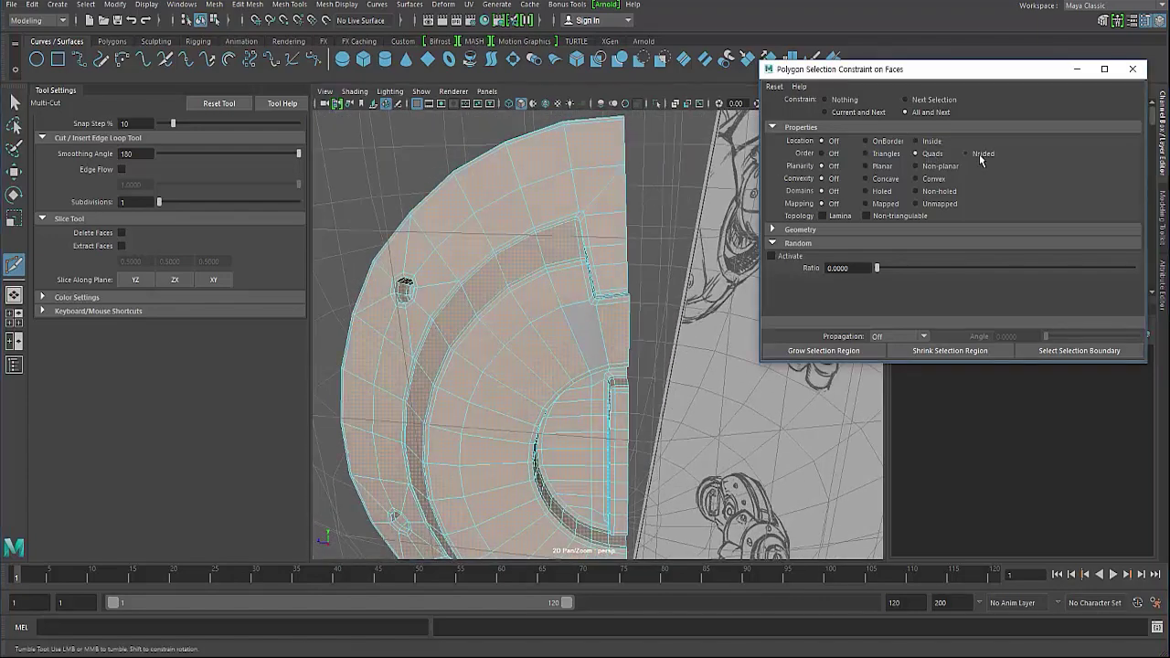
{"action": "left_click", "coordinate": [980, 156]}
{"action": "right_click_drag", "start_coordinate": [640, 310], "coordinate": [675, 297], "text": "alt"}
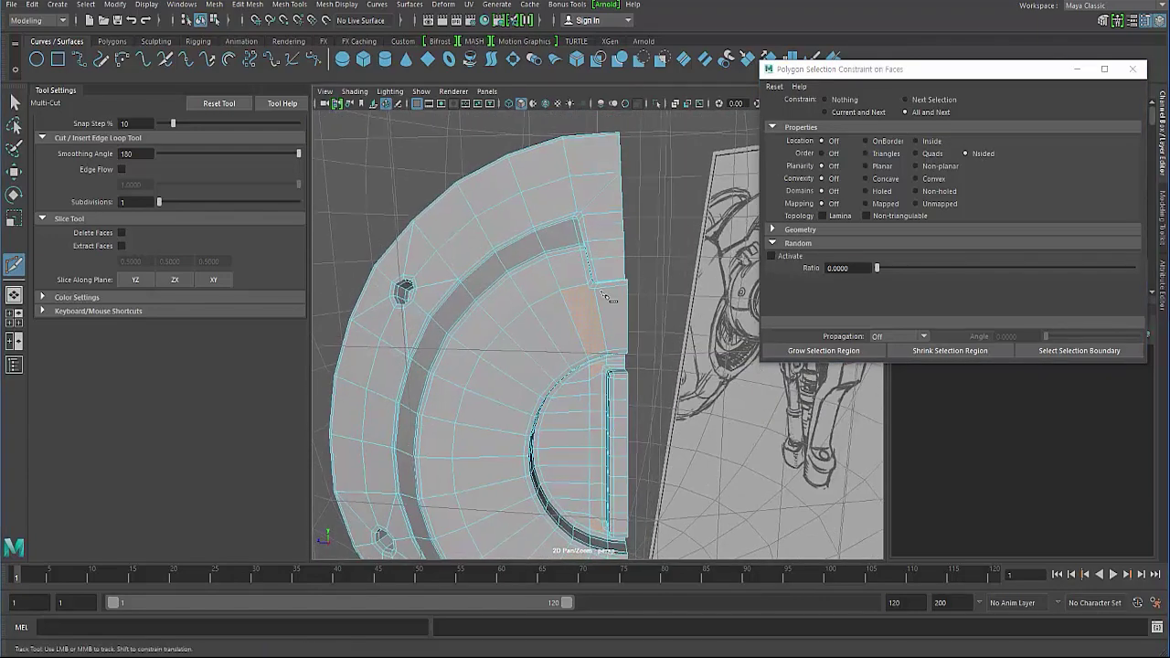
{"action": "left_click_drag", "start_coordinate": [674, 297], "coordinate": [595, 311], "text": "alt"}
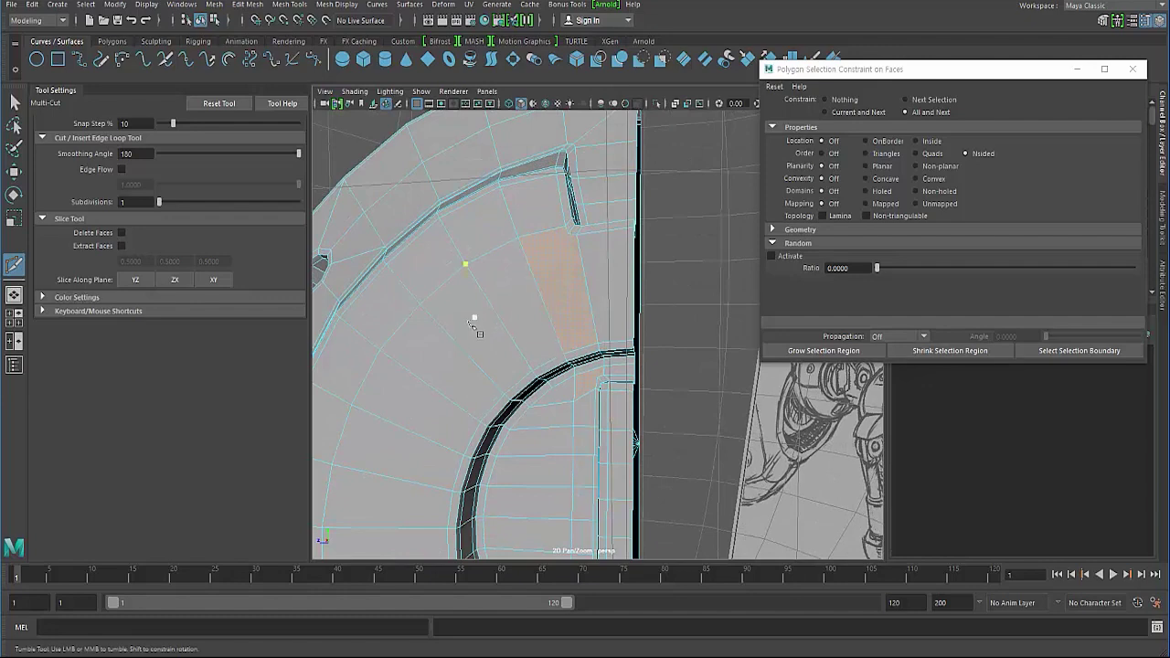
{"action": "left_click_drag", "start_coordinate": [474, 324], "coordinate": [528, 336], "text": "alt"}
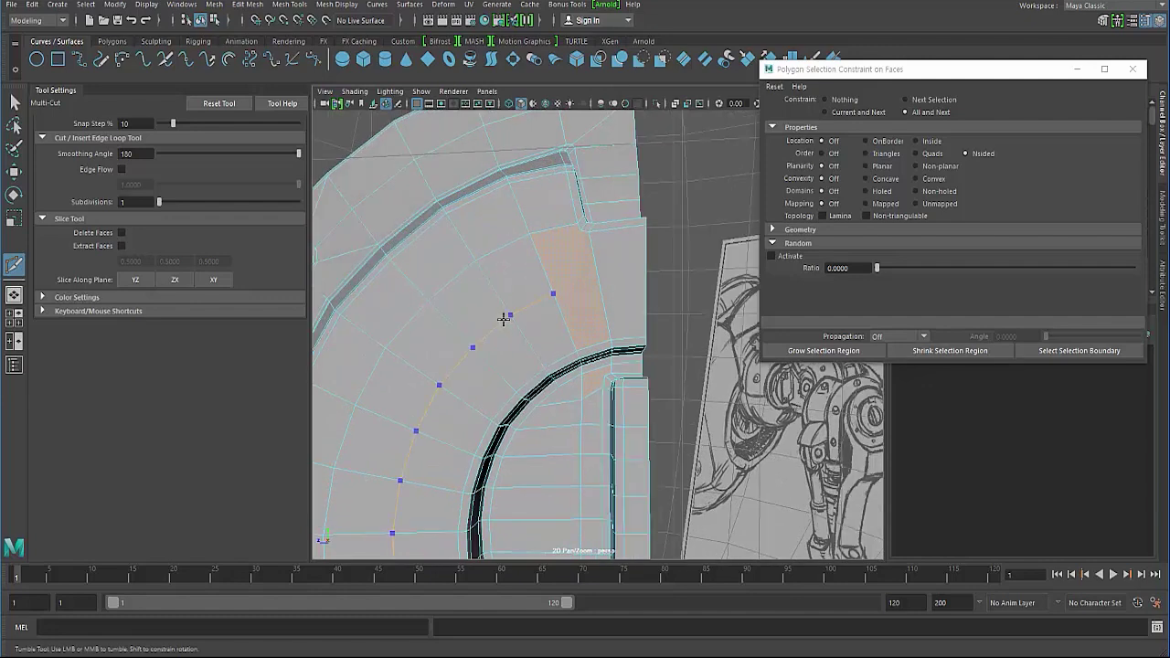
Cut new edges across the n-gons beside the inner ring, then reselect Quads to verify
{"action": "right_click_drag", "start_coordinate": [489, 373], "coordinate": [533, 248], "text": "alt"}
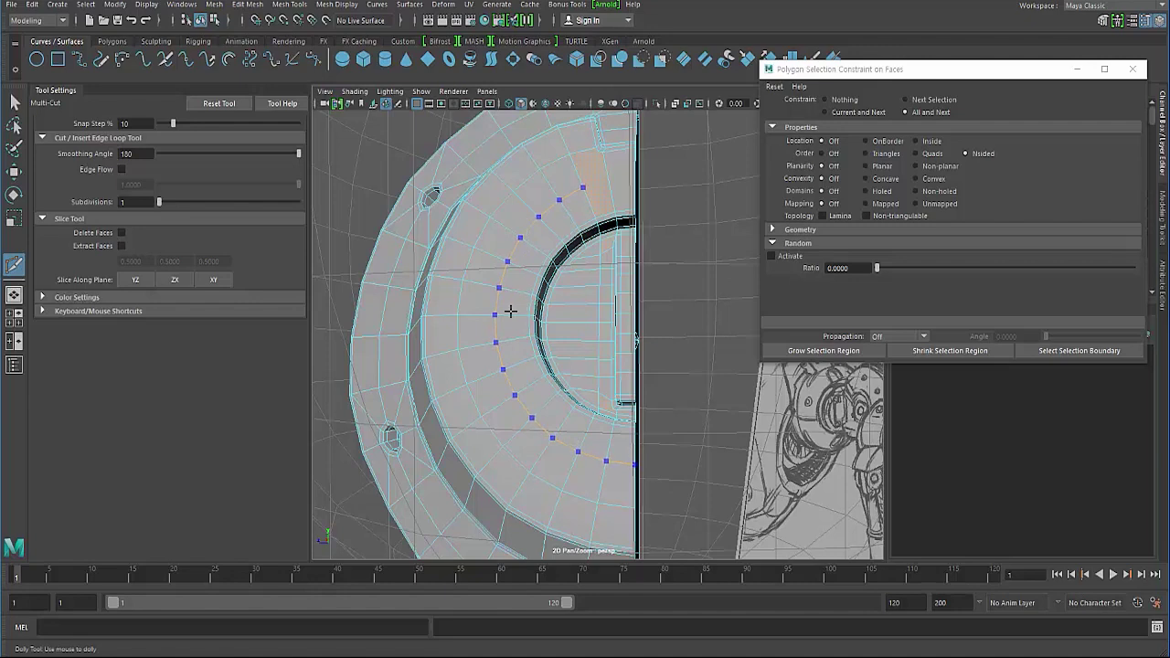
{"action": "right_click_drag", "start_coordinate": [510, 312], "coordinate": [512, 302], "text": "alt"}
{"action": "left_click_drag", "start_coordinate": [512, 301], "coordinate": [564, 336], "text": "alt"}
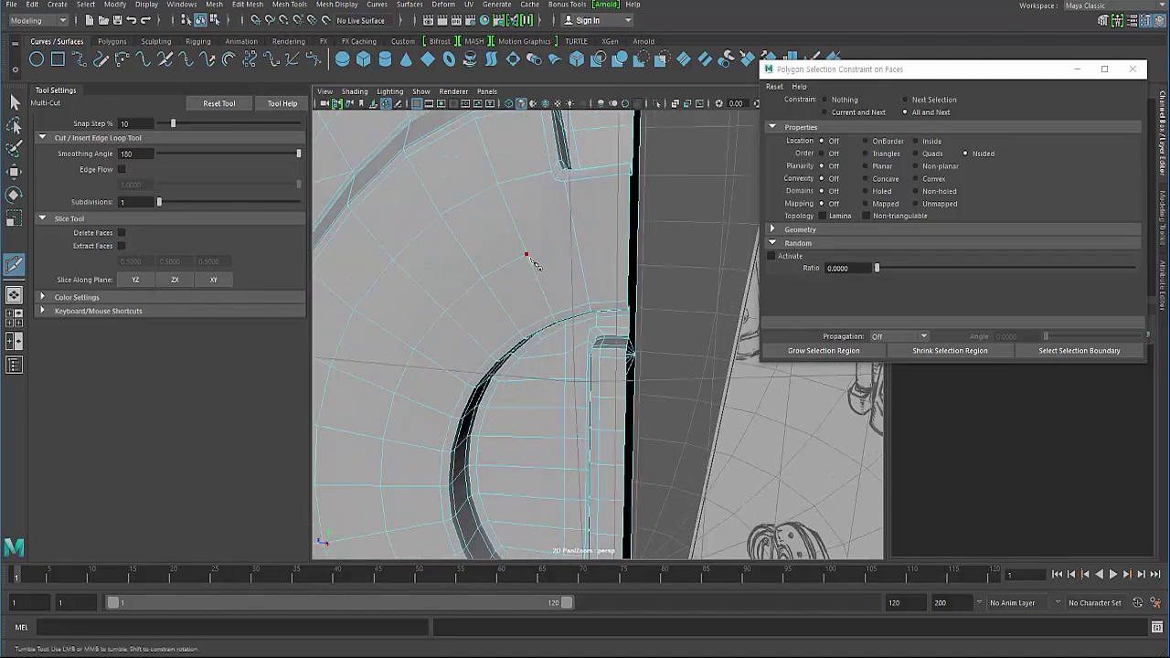
{"action": "right_click_drag", "start_coordinate": [536, 264], "coordinate": [573, 258], "text": "alt"}
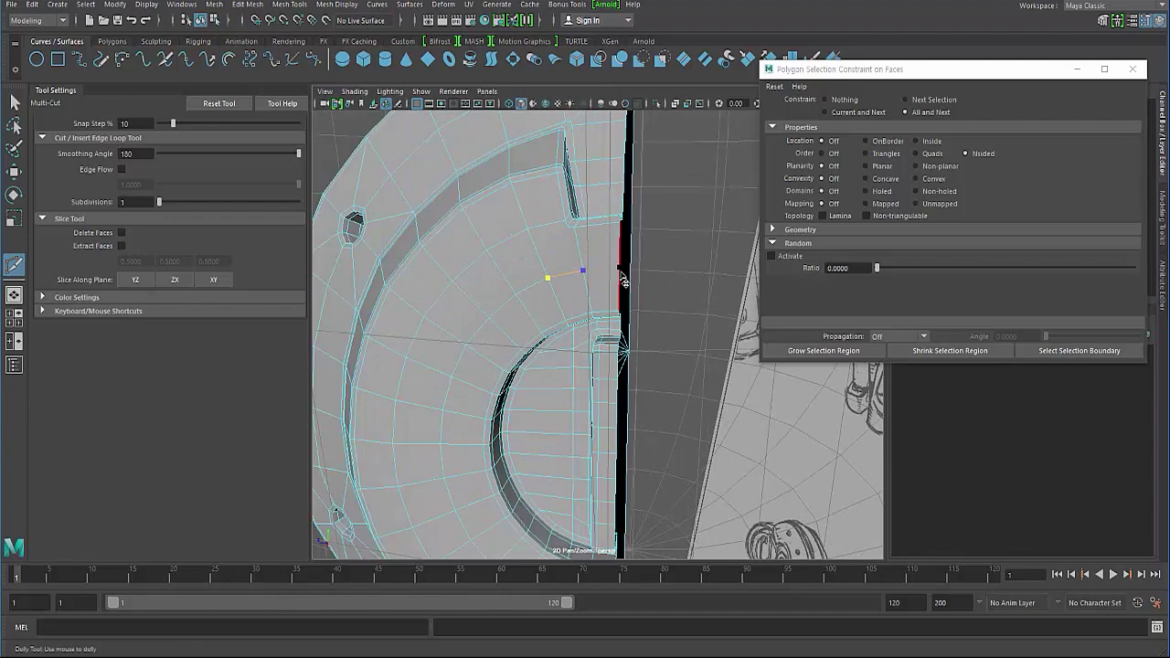
{"action": "right_click_drag", "start_coordinate": [605, 293], "coordinate": [592, 279], "text": "alt"}
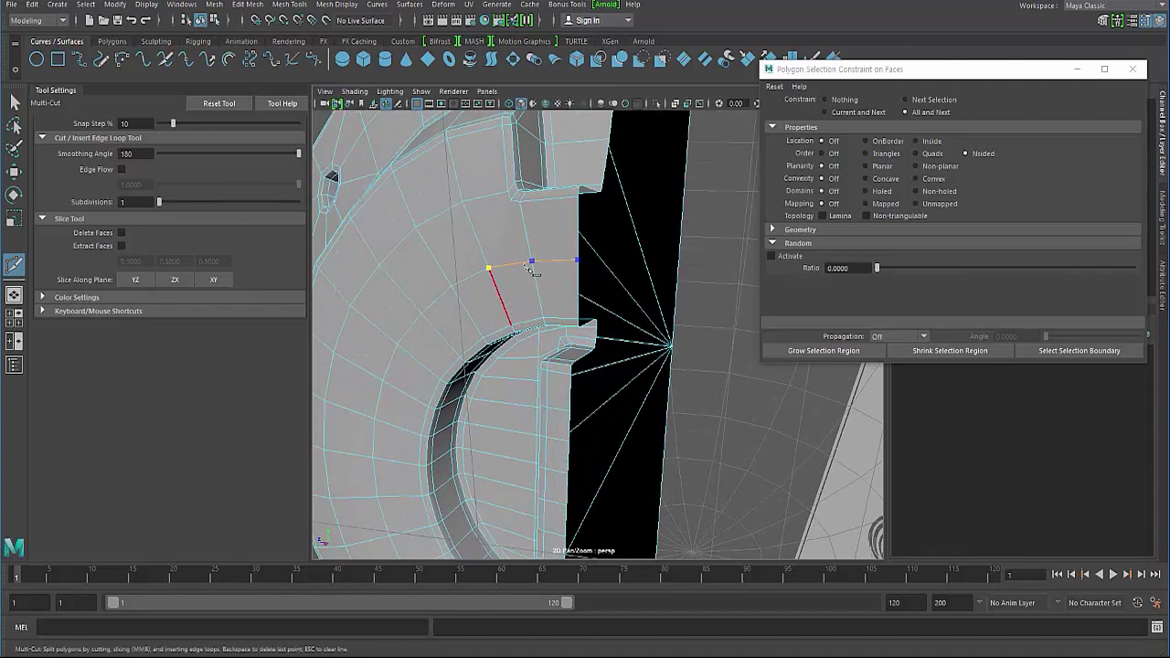
{"action": "middle_click_drag", "start_coordinate": [457, 301], "coordinate": [494, 295], "text": "alt"}
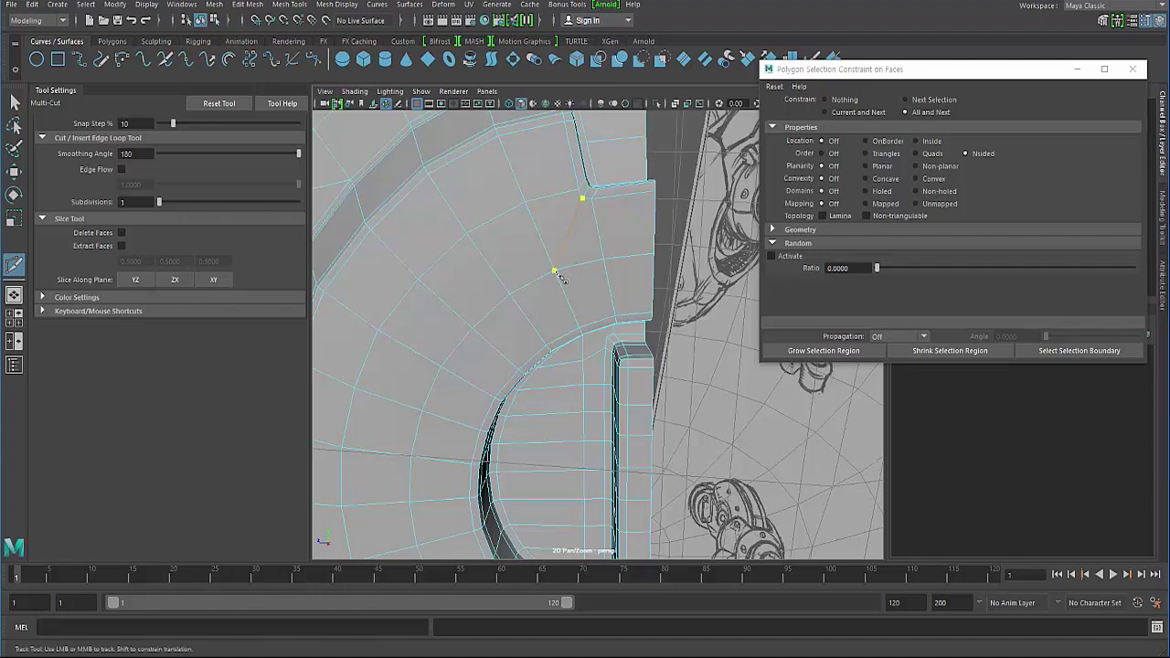
{"action": "left_click_drag", "start_coordinate": [542, 326], "coordinate": [895, 176], "text": "alt"}
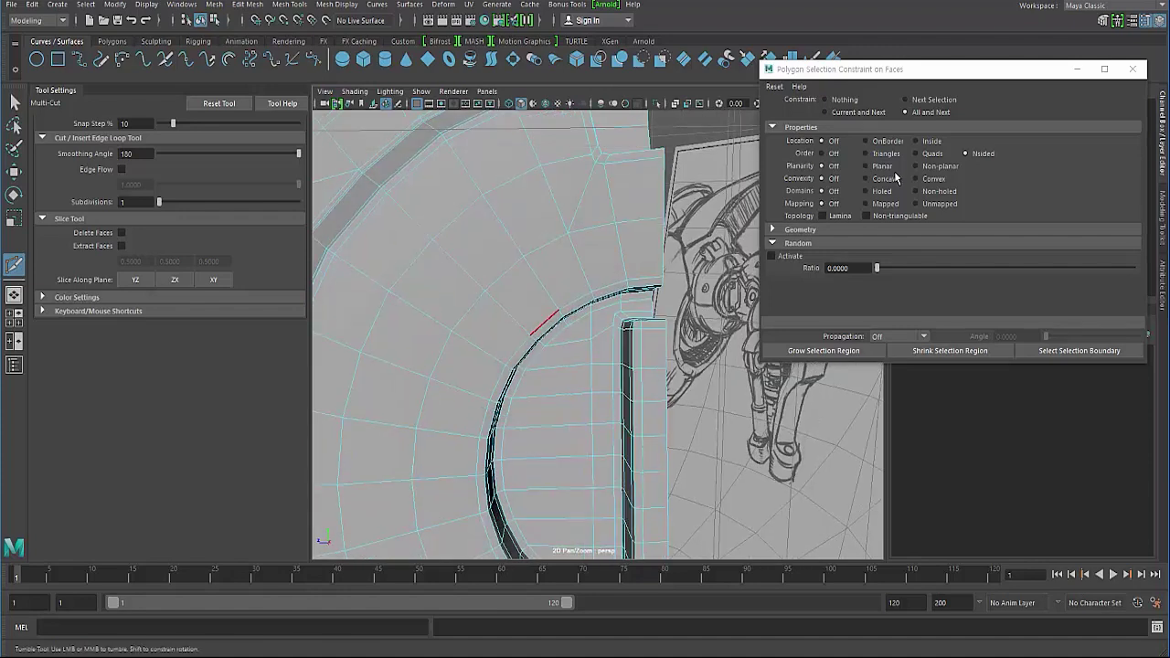
{"action": "left_click", "coordinate": [939, 153]}
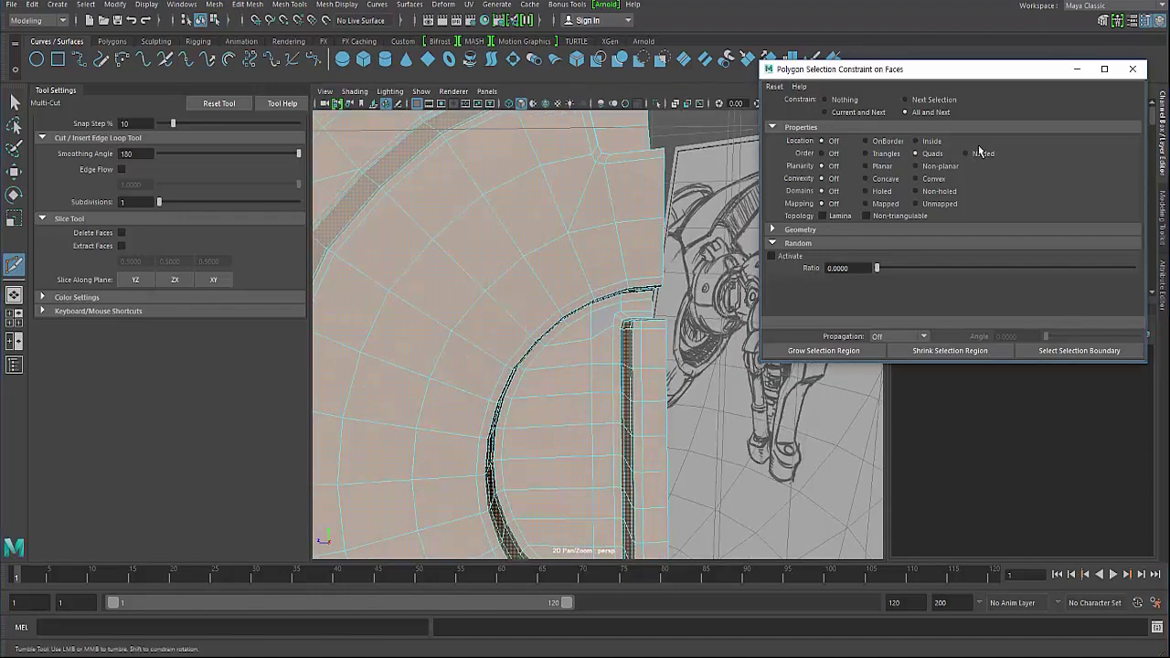
Toggle the face order between N-sided and Quads to find the remaining n-gons at the slot corner
{"action": "left_click", "coordinate": [965, 153]}
{"action": "mouse_move", "coordinate": [562, 249]}
{"action": "left_mouse_down", "text": "alt"}
{"action": "mouse_move", "coordinate": [528, 305]}
{"action": "mouse_move", "coordinate": [618, 273]}
{"action": "mouse_move", "coordinate": [620, 300]}
{"action": "left_mouse_up", "text": "alt"}
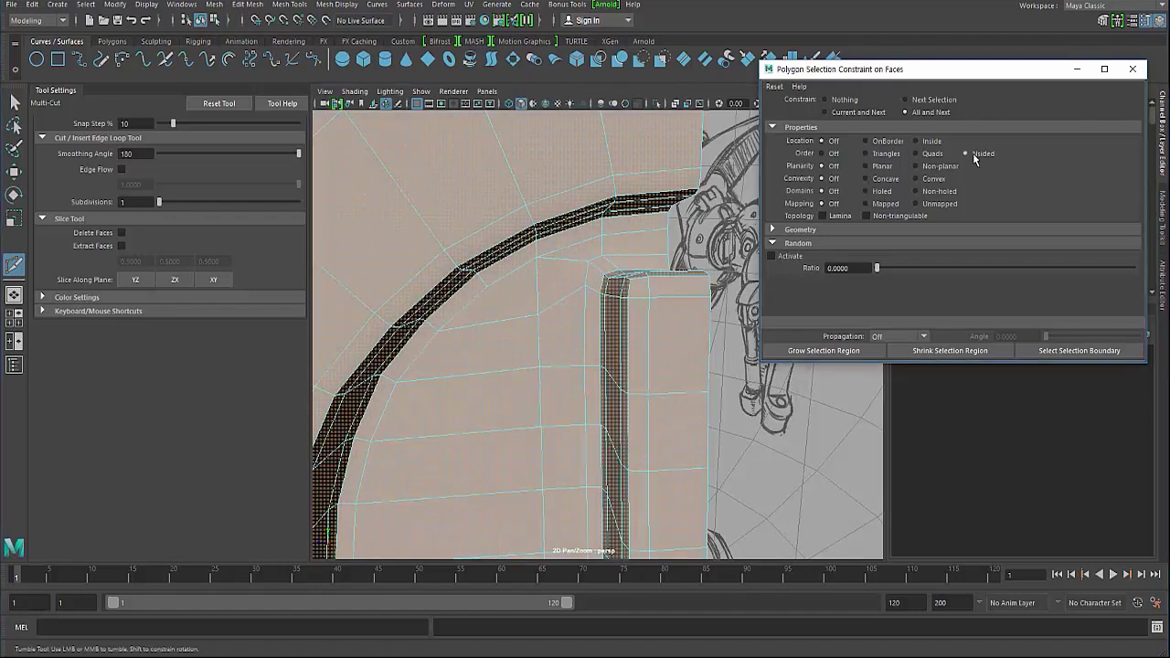
{"action": "mouse_move", "coordinate": [575, 339]}
{"action": "middle_mouse_down", "text": "alt"}
{"action": "mouse_move", "coordinate": [541, 342]}
{"action": "mouse_move", "coordinate": [552, 299]}
{"action": "middle_mouse_up", "text": "alt"}
{"action": "left_click_drag", "start_coordinate": [552, 300], "coordinate": [563, 349], "text": "alt"}
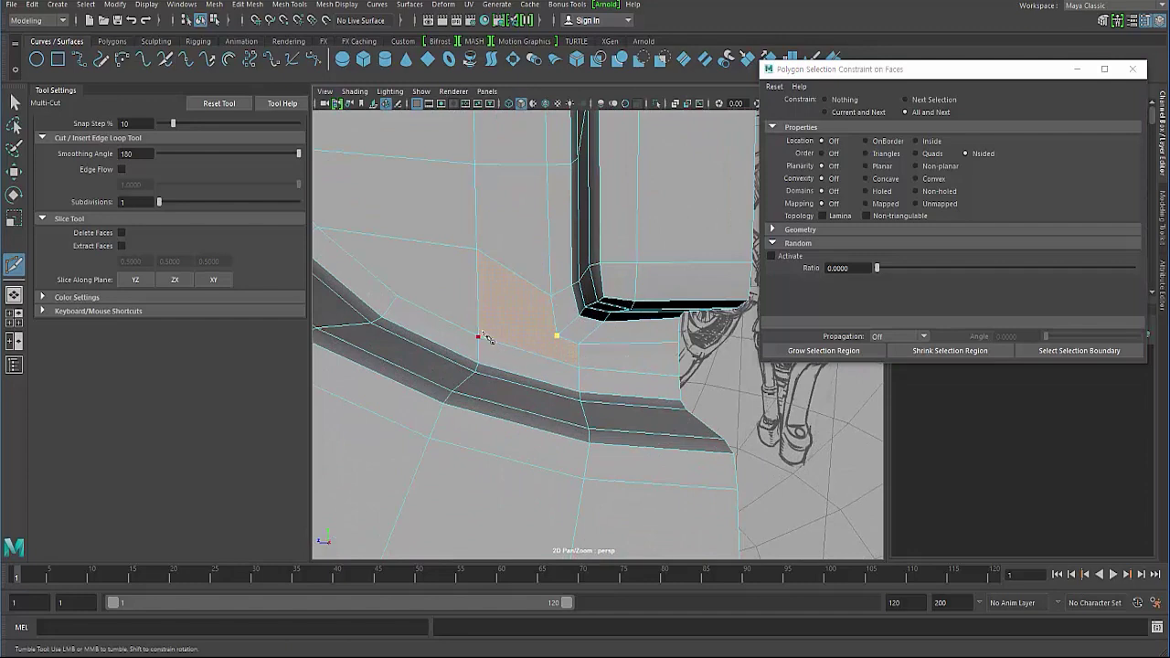
{"action": "left_click", "coordinate": [929, 154]}
Split the n-gons near the ledge with Multi-Cut edges and move the constraints window lower right
{"action": "mouse_move", "coordinate": [549, 287]}
{"action": "left_mouse_down", "text": "alt"}
{"action": "mouse_move", "coordinate": [491, 287]}
{"action": "mouse_move", "coordinate": [522, 256]}
{"action": "mouse_move", "coordinate": [513, 316]}
{"action": "mouse_move", "coordinate": [482, 258]}
{"action": "mouse_move", "coordinate": [489, 184]}
{"action": "left_mouse_up", "text": "alt"}
{"action": "right_click_drag", "start_coordinate": [489, 184], "coordinate": [491, 161], "text": "alt"}
{"action": "mouse_move", "coordinate": [491, 161]}
{"action": "left_mouse_down", "text": "alt"}
{"action": "mouse_move", "coordinate": [478, 144]}
{"action": "mouse_move", "coordinate": [448, 188]}
{"action": "mouse_move", "coordinate": [484, 177]}
{"action": "left_mouse_up", "text": "alt"}
{"action": "middle_click_drag", "start_coordinate": [484, 177], "coordinate": [490, 267], "text": "alt"}
{"action": "mouse_move", "coordinate": [489, 268]}
{"action": "left_mouse_down", "text": "alt"}
{"action": "mouse_move", "coordinate": [496, 316]}
{"action": "mouse_move", "coordinate": [497, 188]}
{"action": "mouse_move", "coordinate": [470, 230]}
{"action": "mouse_move", "coordinate": [509, 276]}
{"action": "left_mouse_up", "text": "alt"}
{"action": "mouse_move", "coordinate": [509, 276]}
{"action": "right_mouse_down", "text": "alt"}
{"action": "mouse_move", "coordinate": [574, 327]}
{"action": "mouse_move", "coordinate": [606, 444]}
{"action": "mouse_move", "coordinate": [588, 384]}
{"action": "mouse_move", "coordinate": [560, 364]}
{"action": "right_mouse_up", "text": "alt"}
{"action": "left_click_drag", "start_coordinate": [560, 364], "coordinate": [564, 390], "text": "alt"}
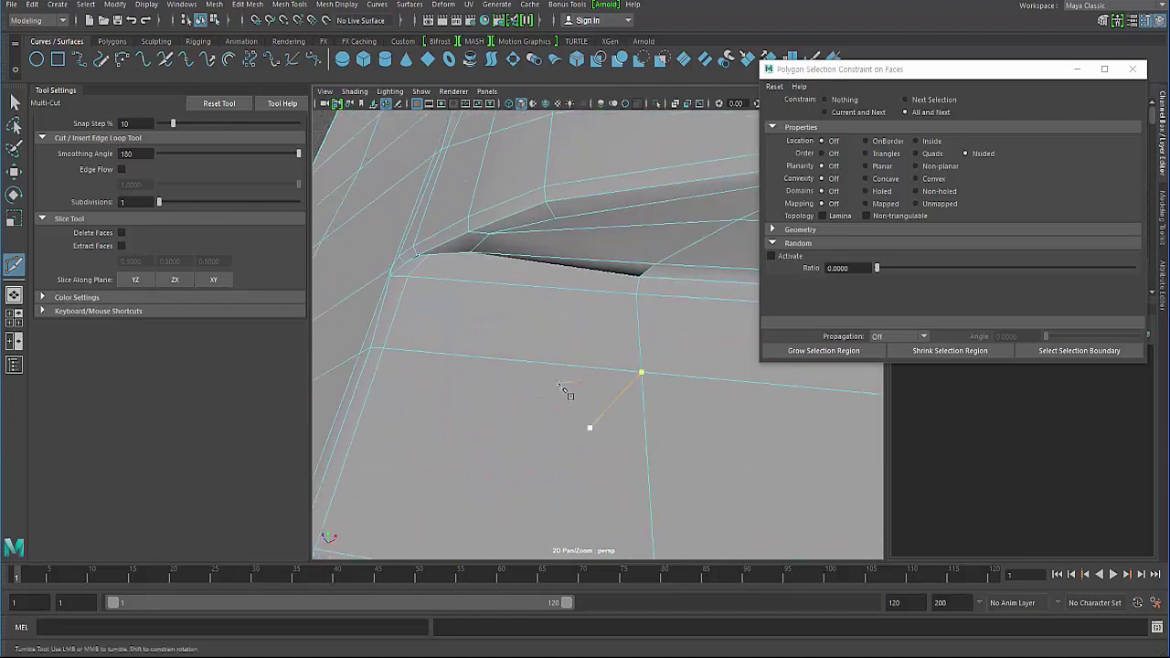
{"action": "left_click_drag", "start_coordinate": [839, 69], "coordinate": [850, 433]}
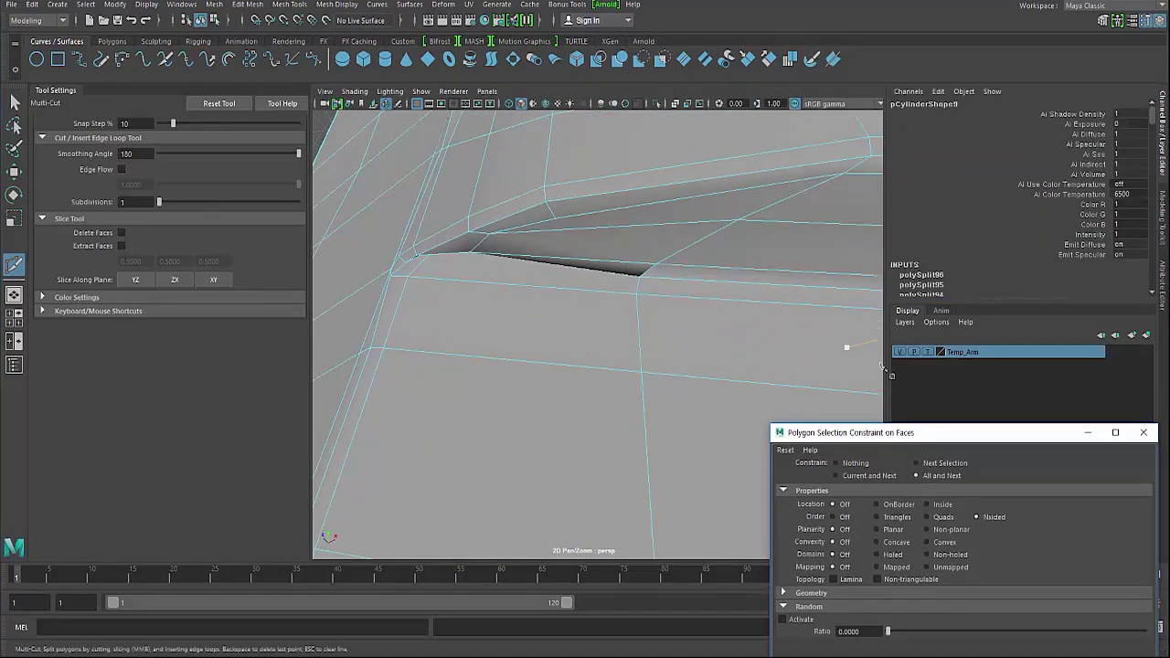
Return to object mode and expand polyBevel1 under the Channel Box INPUTS
{"action": "key", "text": "F8"}
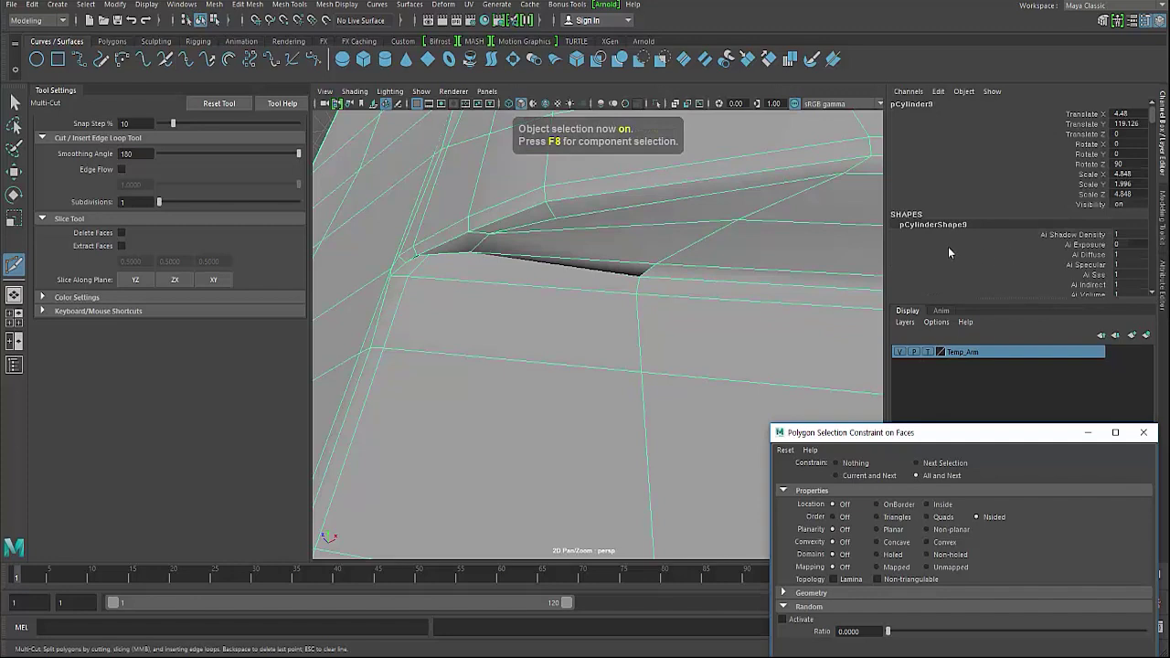
{"action": "scroll", "coordinate": [947, 244], "scroll_direction": "down", "scroll_amount": 3}
{"action": "scroll", "coordinate": [934, 240], "scroll_direction": "down", "scroll_amount": 3}
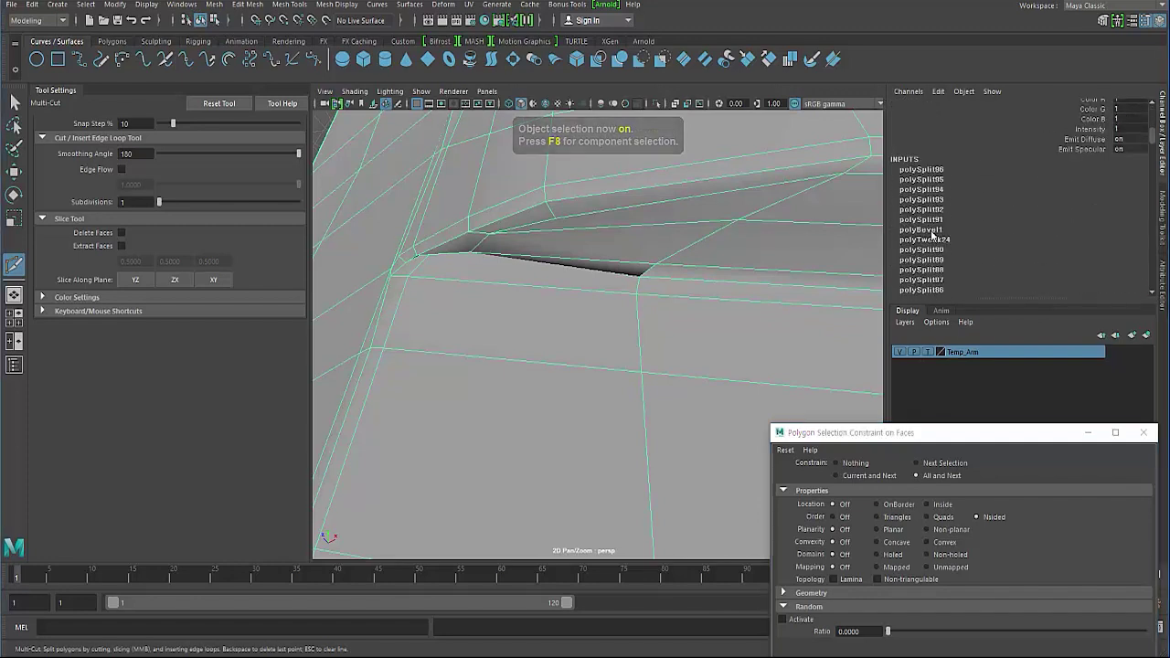
{"action": "left_click", "coordinate": [931, 231]}
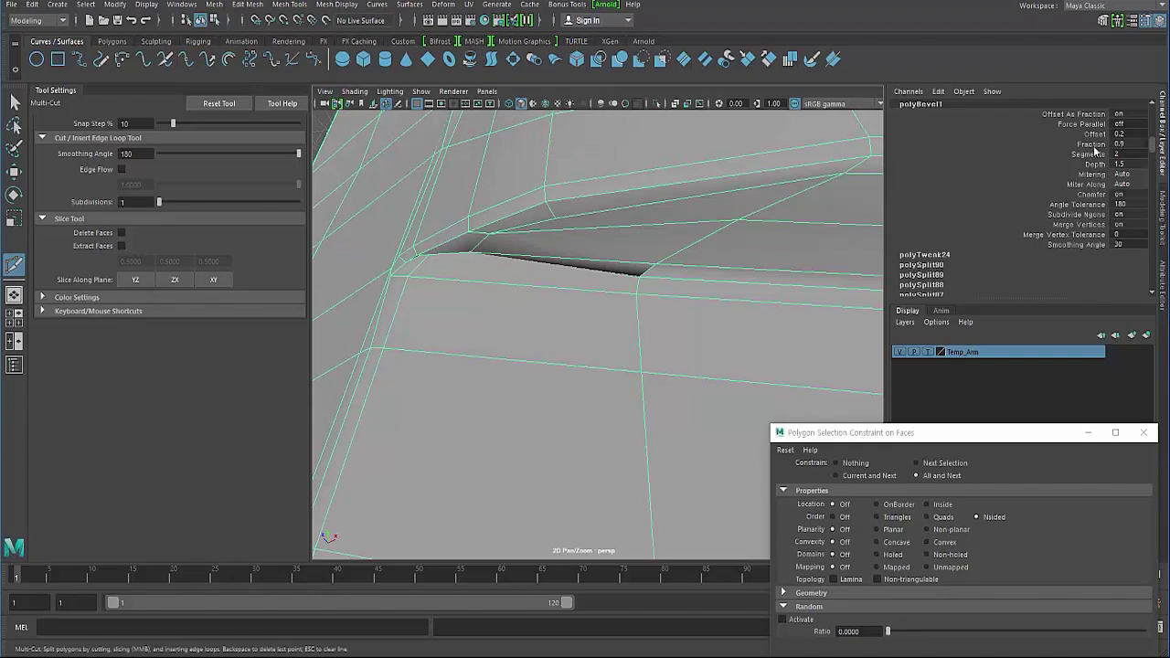
{"action": "scroll", "coordinate": [574, 265], "scroll_direction": "down", "scroll_amount": 5}
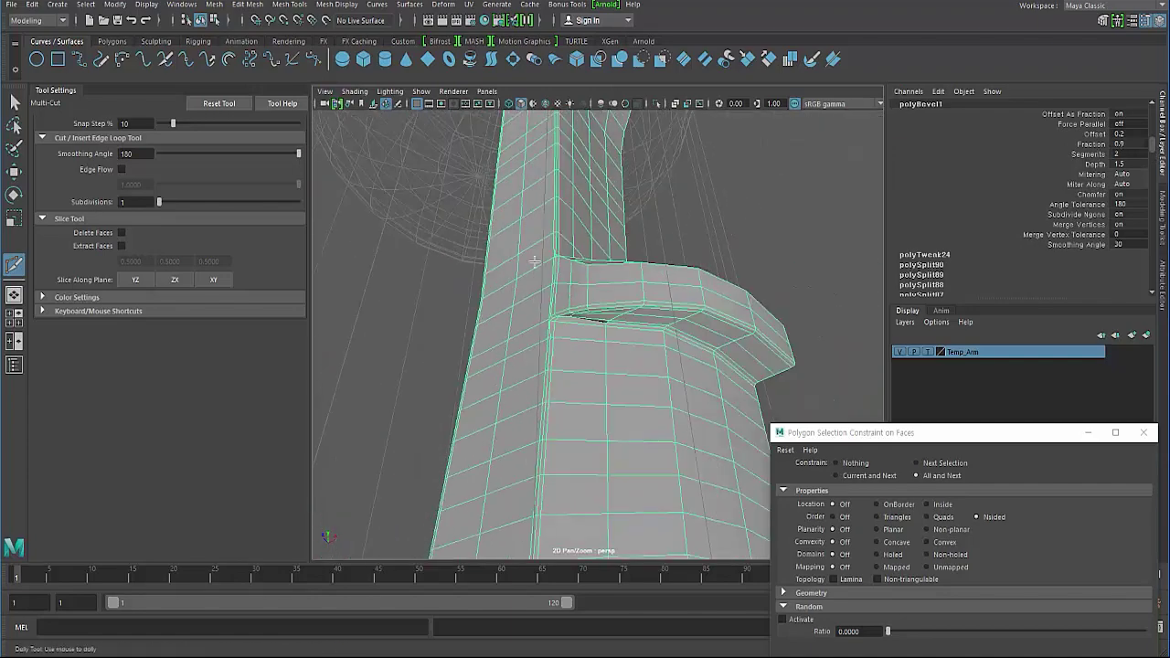
Zoom in on the elbow gap by the shoulder block and switch the arm to vertex mode
{"action": "mouse_move", "coordinate": [548, 283]}
{"action": "left_mouse_down", "text": "alt"}
{"action": "mouse_move", "coordinate": [517, 304]}
{"action": "mouse_move", "coordinate": [520, 201]}
{"action": "mouse_move", "coordinate": [511, 220]}
{"action": "mouse_move", "coordinate": [498, 186]}
{"action": "left_mouse_up", "text": "alt"}
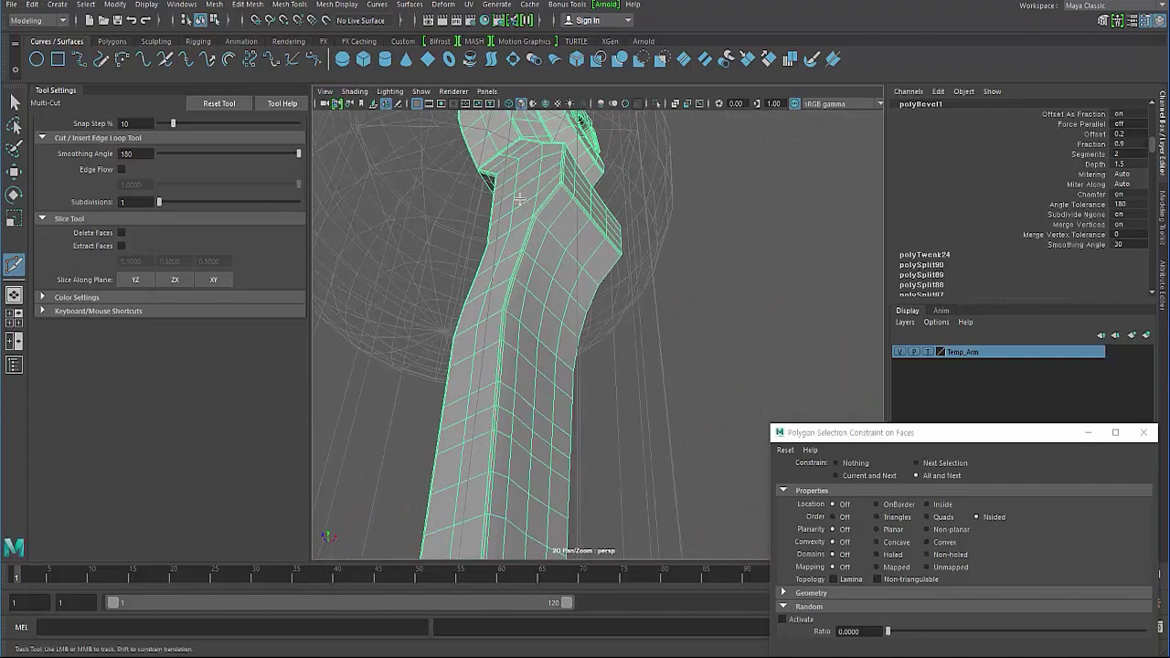
{"action": "middle_click_drag", "start_coordinate": [498, 185], "coordinate": [507, 162], "text": "alt"}
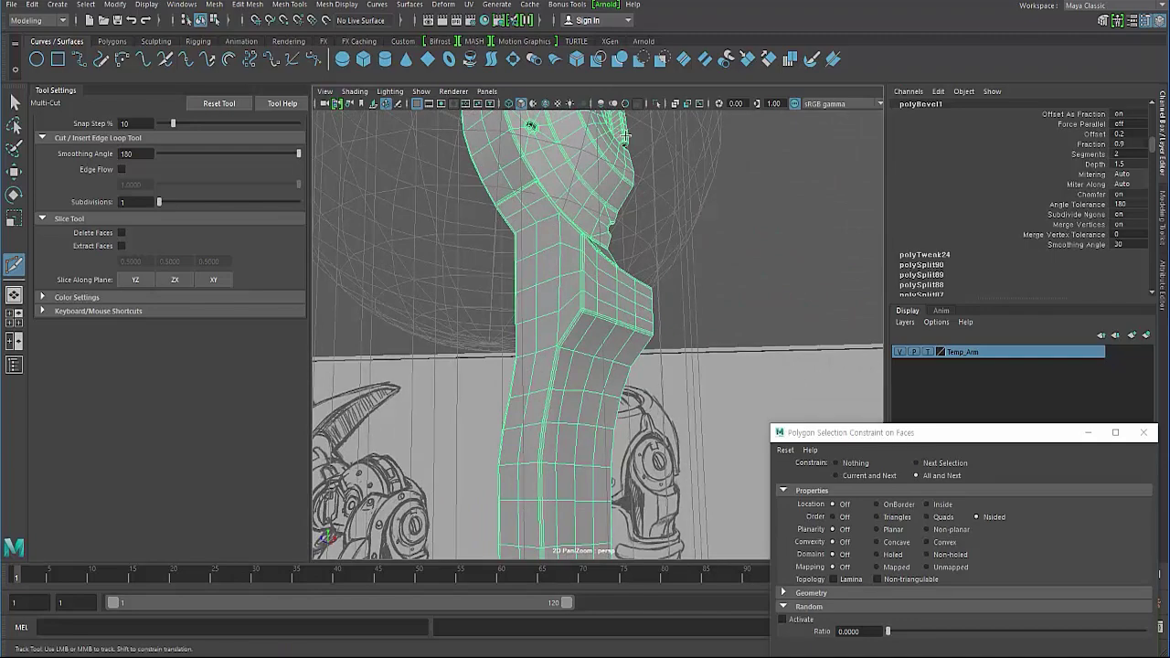
{"action": "middle_click_drag", "start_coordinate": [527, 240], "coordinate": [540, 210], "text": "alt"}
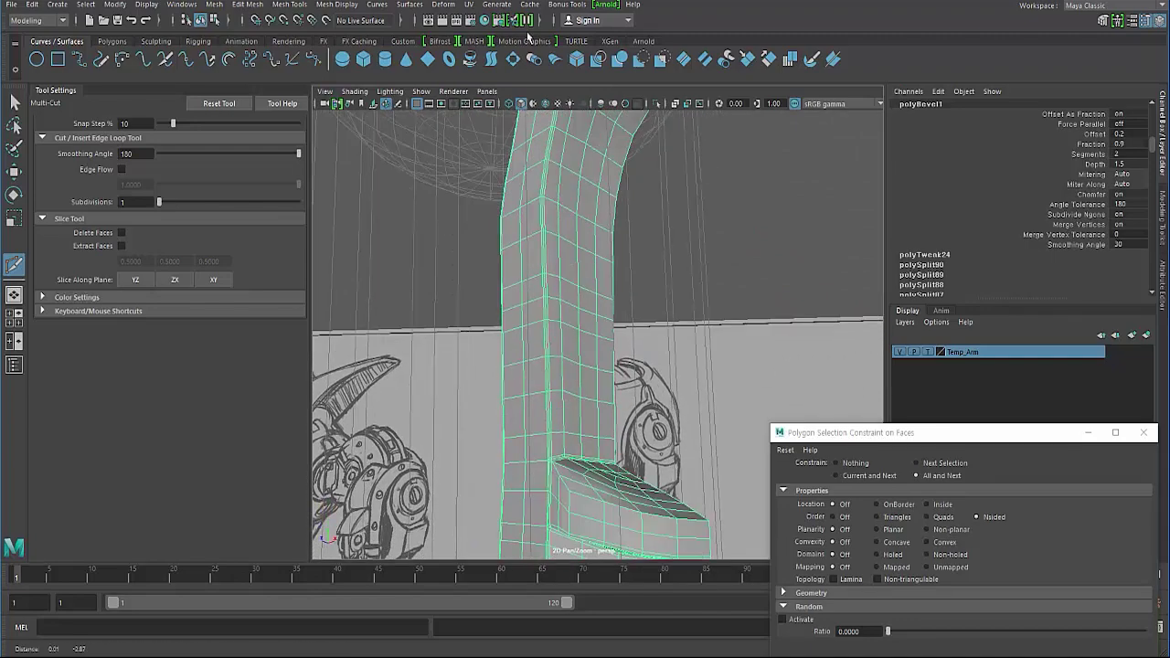
{"action": "scroll", "coordinate": [539, 211], "scroll_direction": "up", "scroll_amount": 3}
{"action": "left_click_drag", "start_coordinate": [539, 211], "coordinate": [570, 156], "text": "alt"}
{"action": "right_click_drag", "start_coordinate": [569, 156], "coordinate": [678, 350], "text": "alt"}
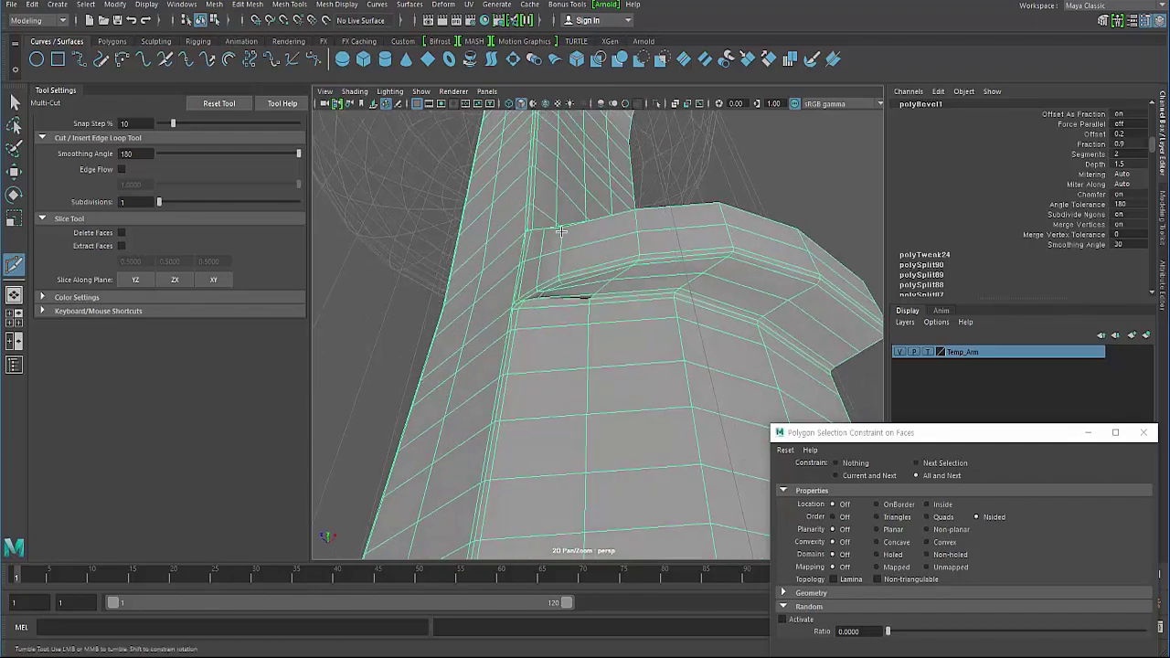
{"action": "left_click_drag", "start_coordinate": [678, 350], "coordinate": [522, 282], "text": "alt"}
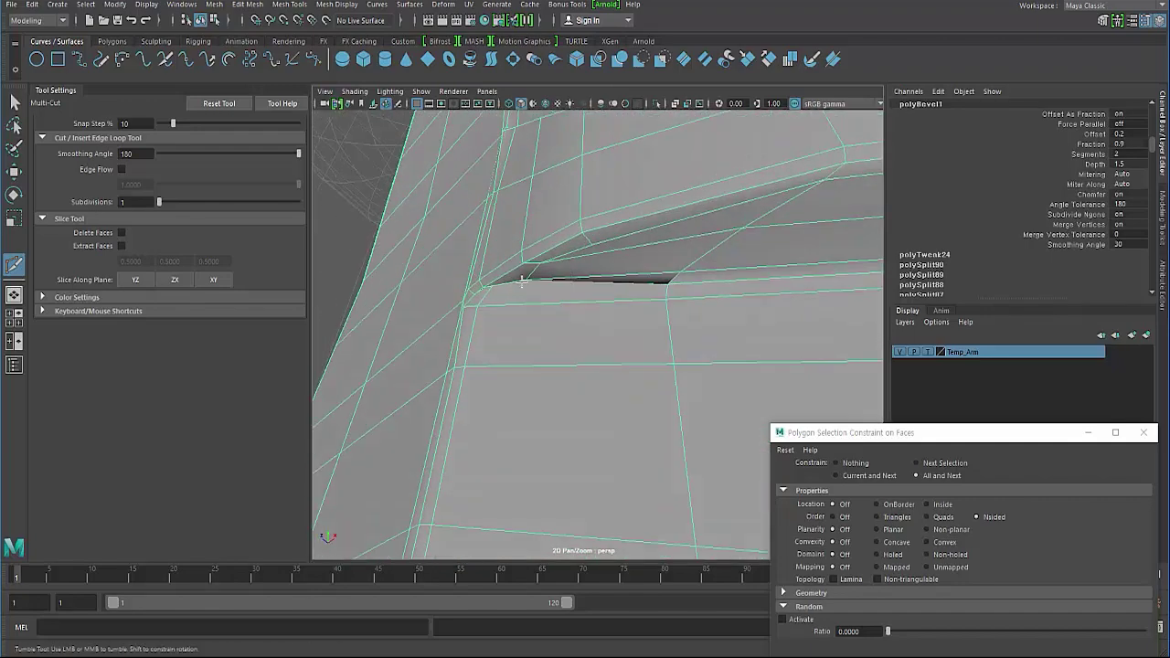
{"action": "key", "text": "q"}
{"action": "right_click_drag", "start_coordinate": [531, 279], "coordinate": [530, 295]}
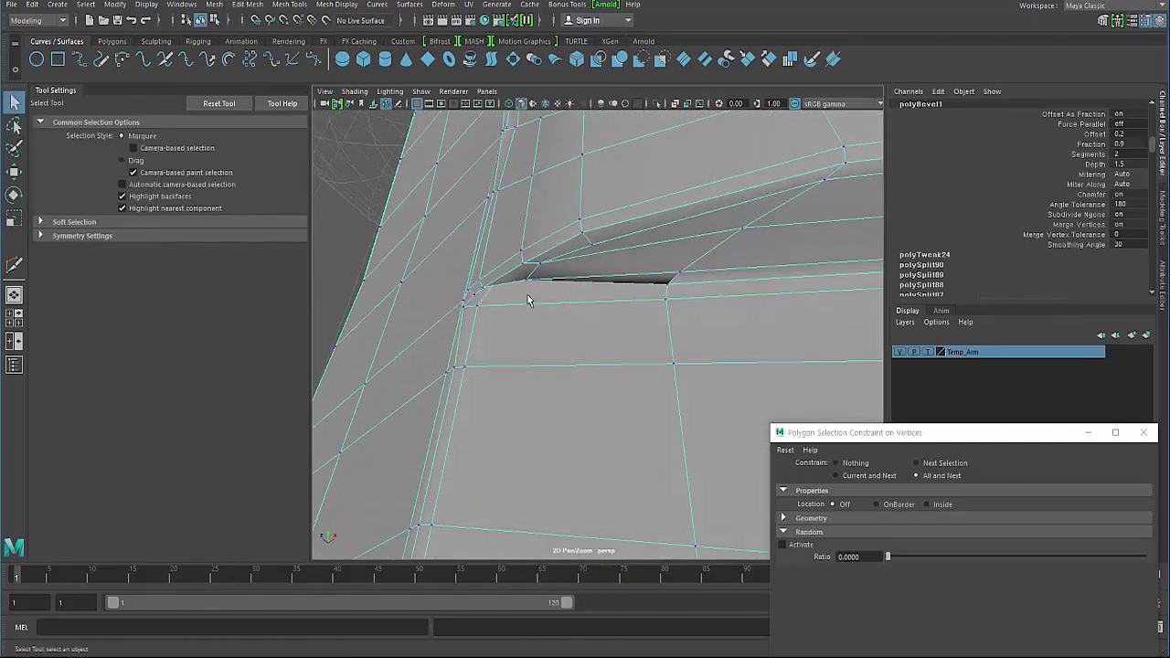
Frame the selected seam vertices and move them with the Move tool to close the gap
{"action": "key", "text": "4"}
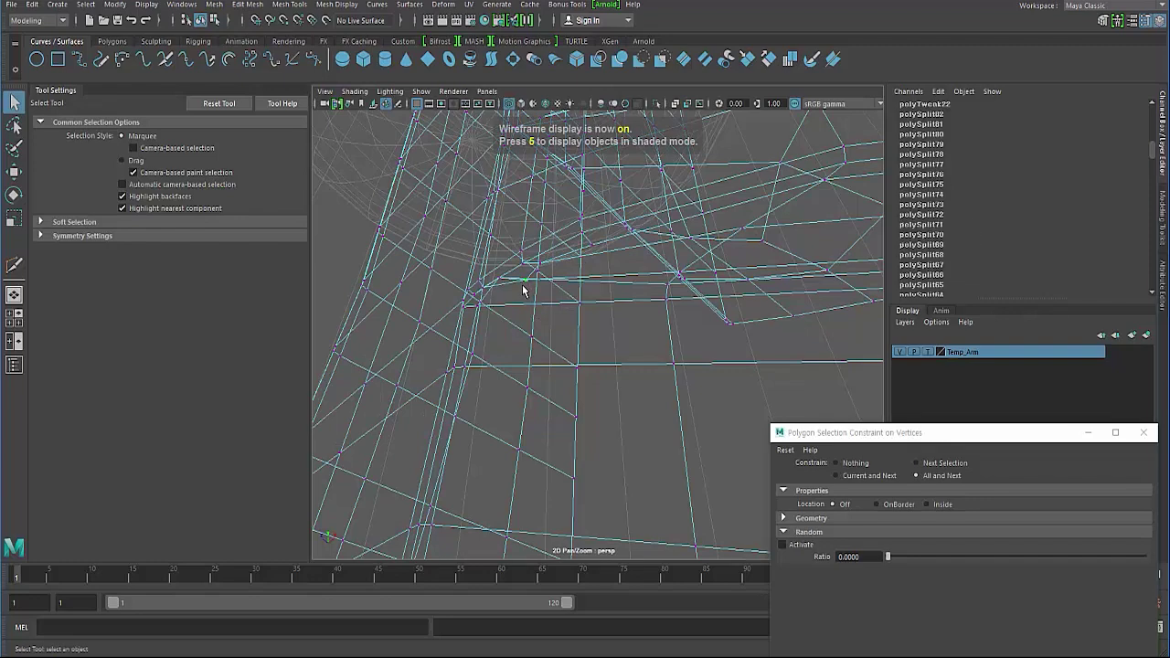
{"action": "key", "text": "5"}
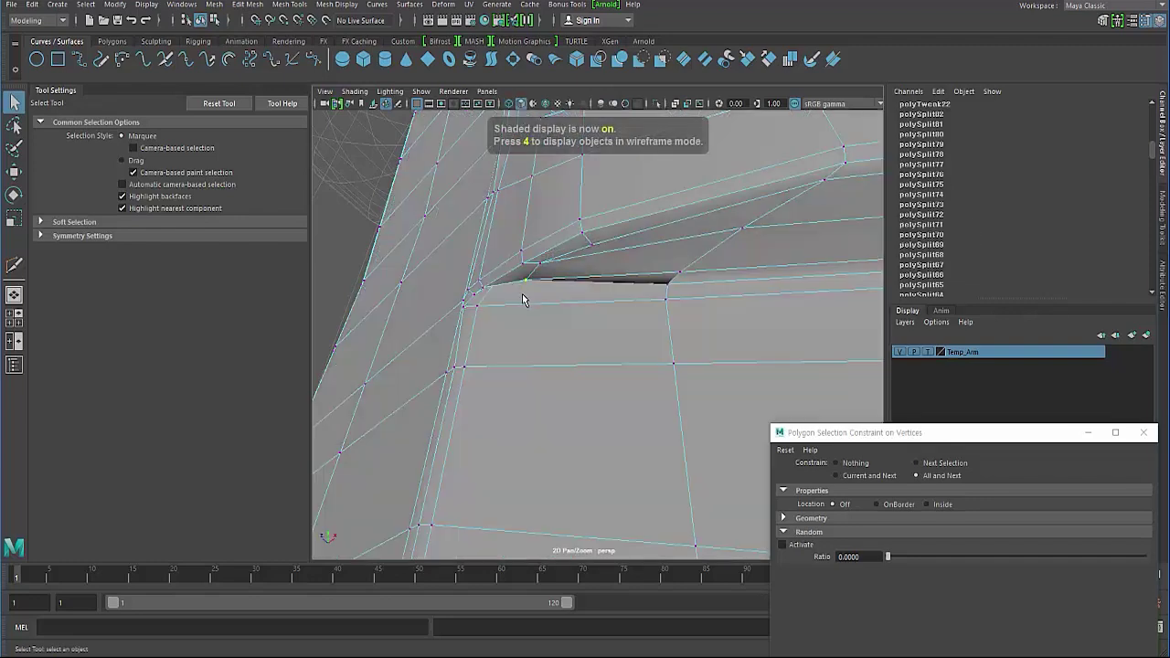
{"action": "key", "text": "w"}
{"action": "key", "text": "f"}
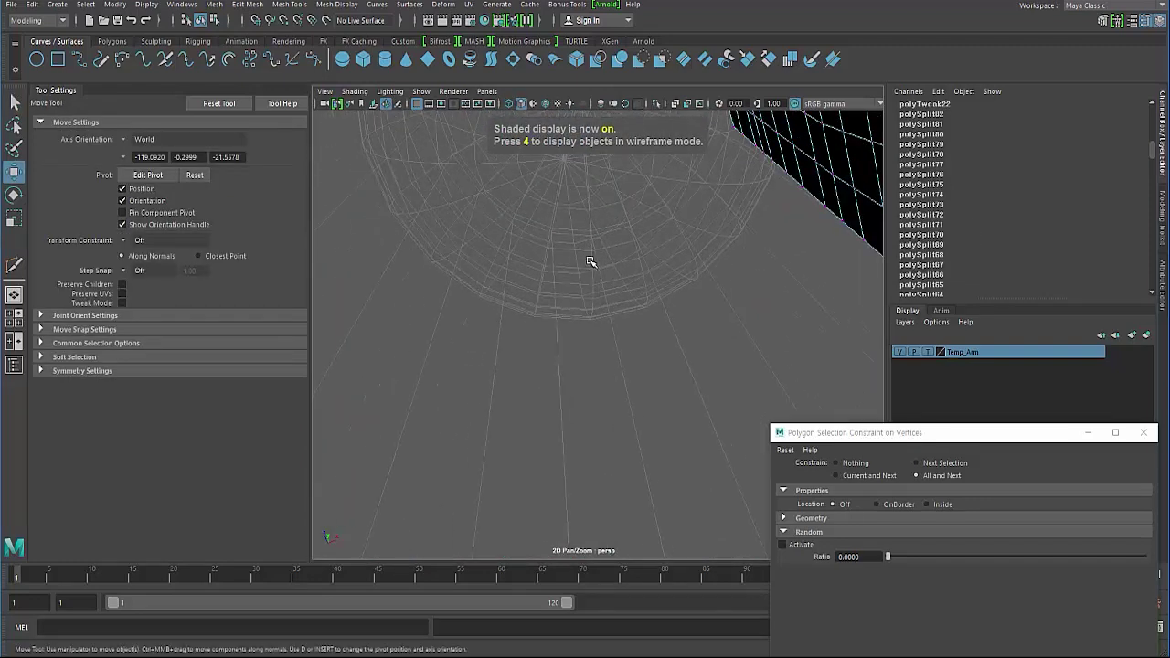
{"action": "mouse_move", "coordinate": [590, 263]}
{"action": "left_mouse_down", "text": "alt"}
{"action": "mouse_move", "coordinate": [572, 262]}
{"action": "mouse_move", "coordinate": [595, 305]}
{"action": "left_mouse_up", "text": "alt"}
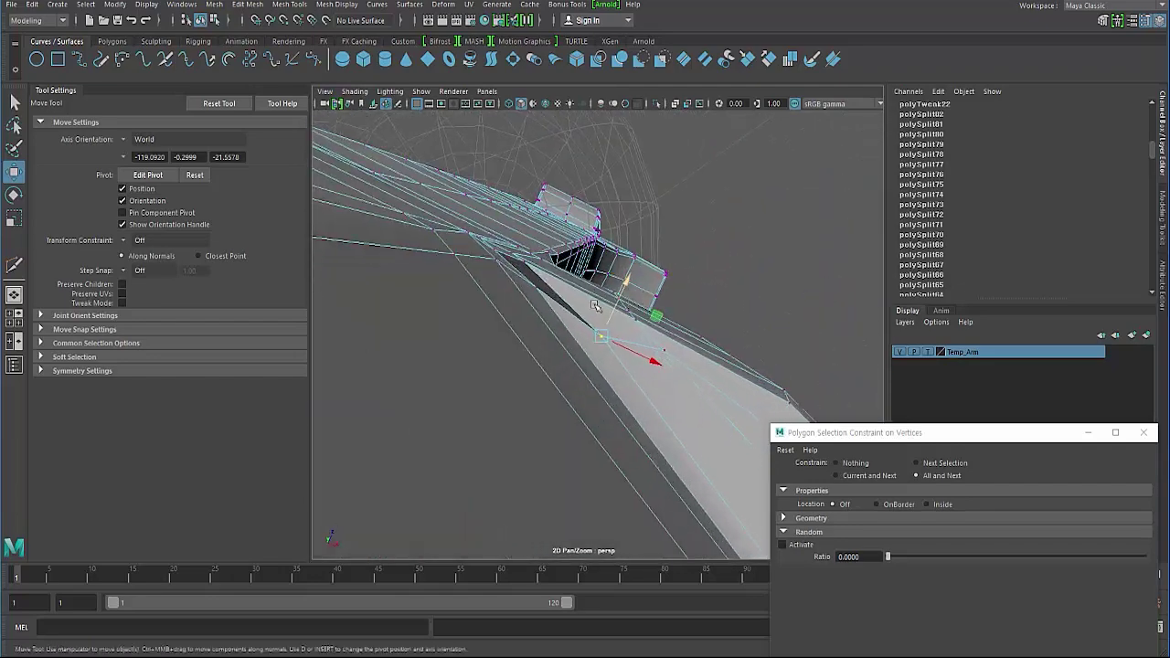
{"action": "mouse_move", "coordinate": [518, 312]}
{"action": "left_mouse_down", "text": "alt"}
{"action": "mouse_move", "coordinate": [540, 392]}
{"action": "mouse_move", "coordinate": [536, 216]}
{"action": "mouse_move", "coordinate": [522, 313]}
{"action": "mouse_move", "coordinate": [535, 343]}
{"action": "mouse_move", "coordinate": [633, 308]}
{"action": "left_mouse_up", "text": "alt"}
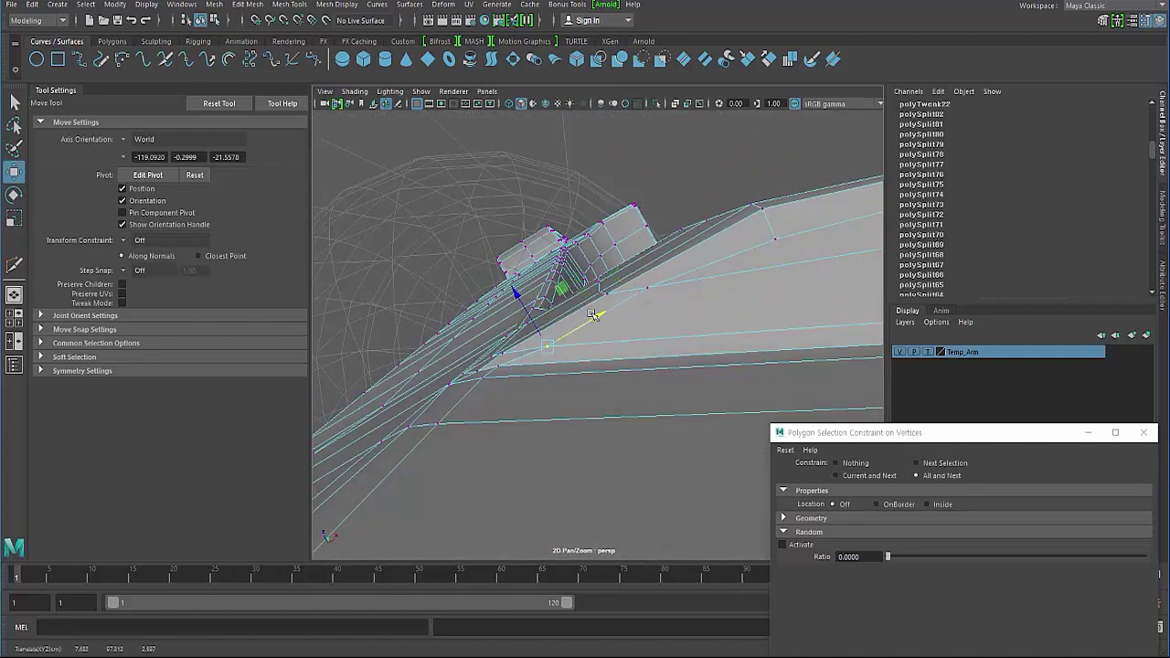
{"action": "scroll", "coordinate": [592, 314], "scroll_direction": "up", "scroll_amount": 3}
{"action": "scroll", "coordinate": [554, 339], "scroll_direction": "up", "scroll_amount": 3}
{"action": "mouse_move", "coordinate": [554, 386]}
{"action": "left_mouse_down", "text": "alt"}
{"action": "mouse_move", "coordinate": [571, 393]}
{"action": "mouse_move", "coordinate": [582, 343]}
{"action": "mouse_move", "coordinate": [551, 305]}
{"action": "mouse_move", "coordinate": [509, 287]}
{"action": "mouse_move", "coordinate": [524, 316]}
{"action": "mouse_move", "coordinate": [581, 333]}
{"action": "mouse_move", "coordinate": [561, 362]}
{"action": "mouse_move", "coordinate": [580, 334]}
{"action": "left_mouse_up", "text": "alt"}
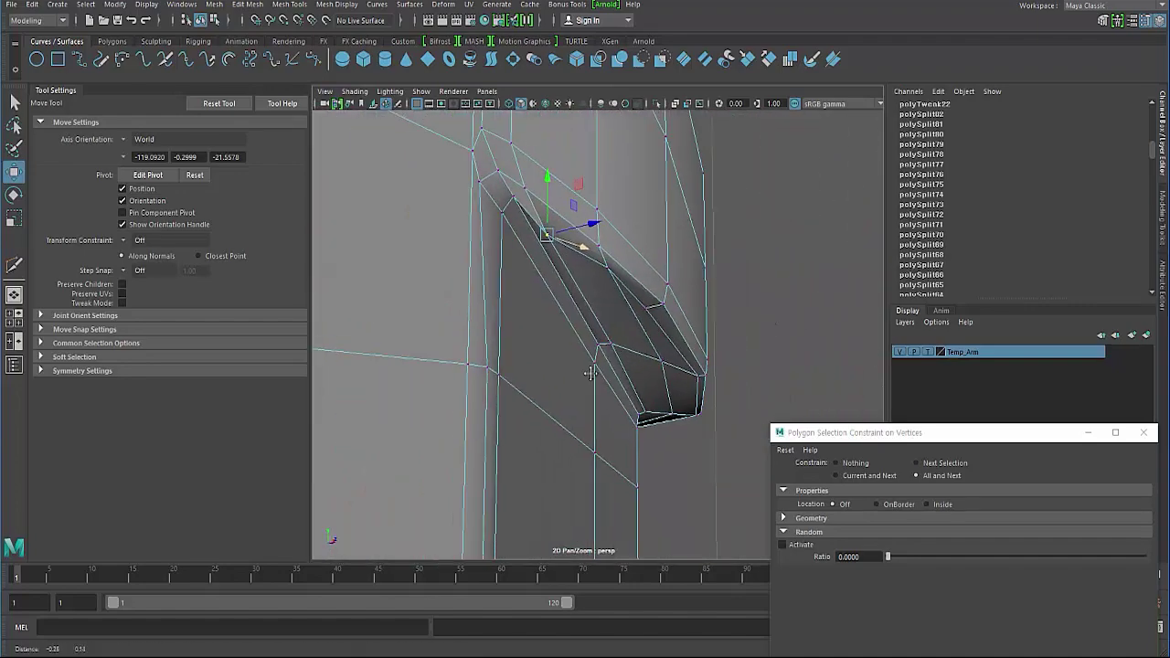
Inspect the closed seam at the shoulder faces, deselect, and return to object mode
{"action": "mouse_move", "coordinate": [579, 334]}
{"action": "right_mouse_down", "text": "alt"}
{"action": "mouse_move", "coordinate": [428, 253]}
{"action": "mouse_move", "coordinate": [463, 301]}
{"action": "right_mouse_up", "text": "alt"}
{"action": "left_click_drag", "start_coordinate": [464, 302], "coordinate": [511, 320], "text": "alt"}
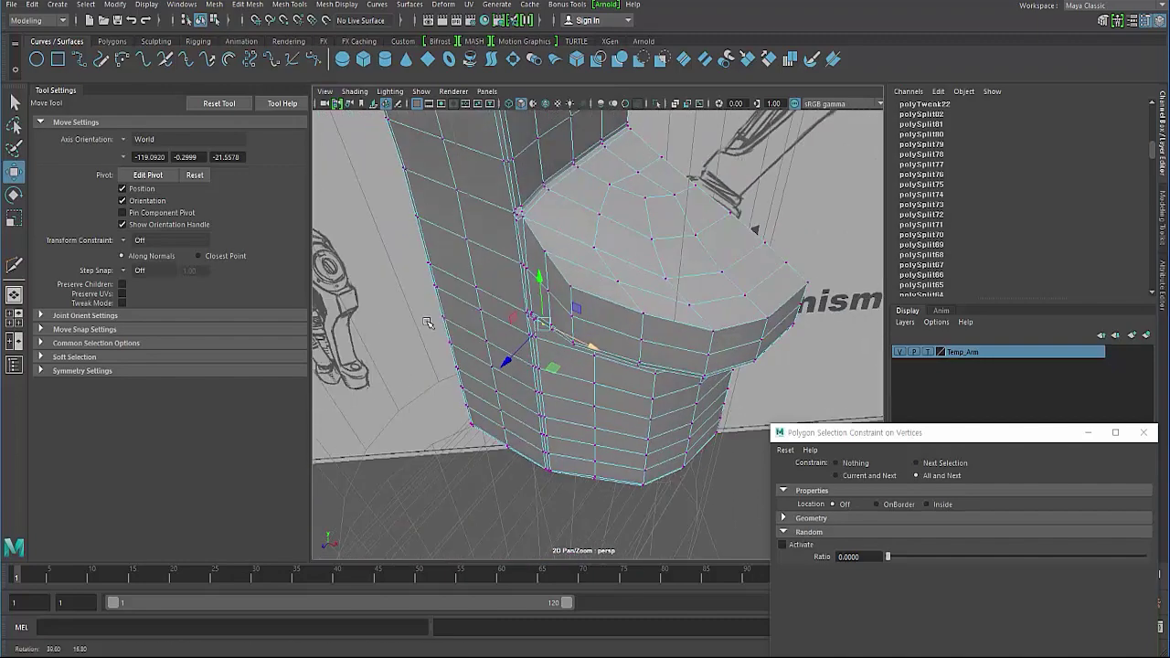
{"action": "right_click_drag", "start_coordinate": [512, 320], "coordinate": [616, 418], "text": "alt"}
{"action": "mouse_move", "coordinate": [616, 418]}
{"action": "left_mouse_down", "text": "alt"}
{"action": "mouse_move", "coordinate": [473, 332]}
{"action": "mouse_move", "coordinate": [373, 296]}
{"action": "left_mouse_up", "text": "alt"}
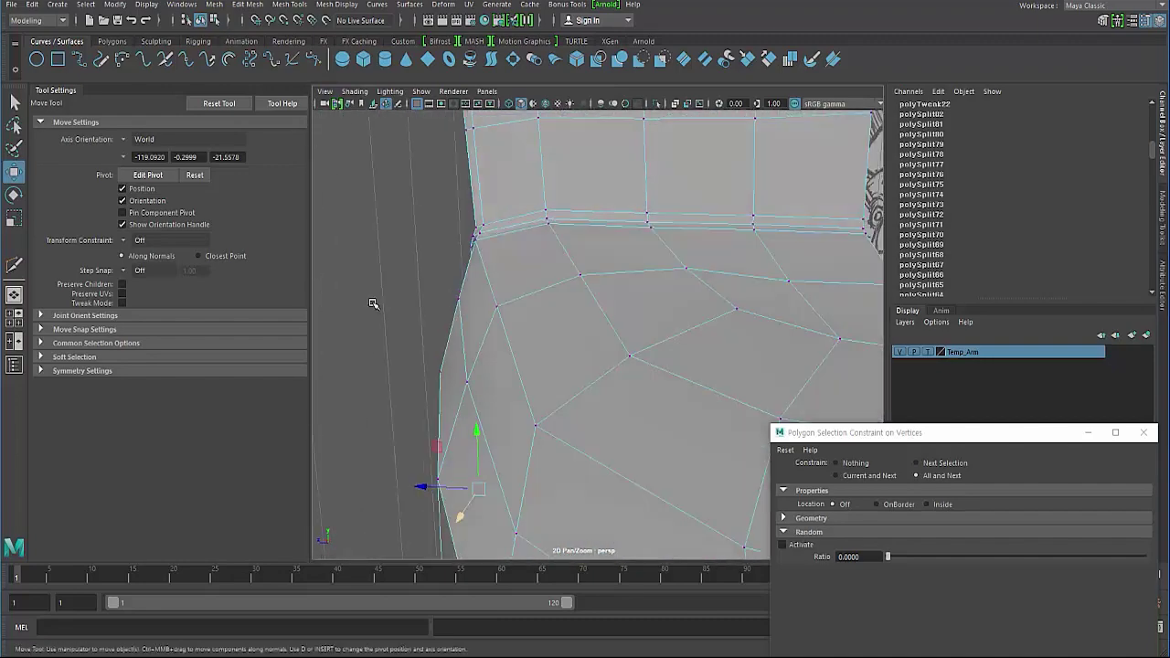
{"action": "left_click", "coordinate": [427, 305]}
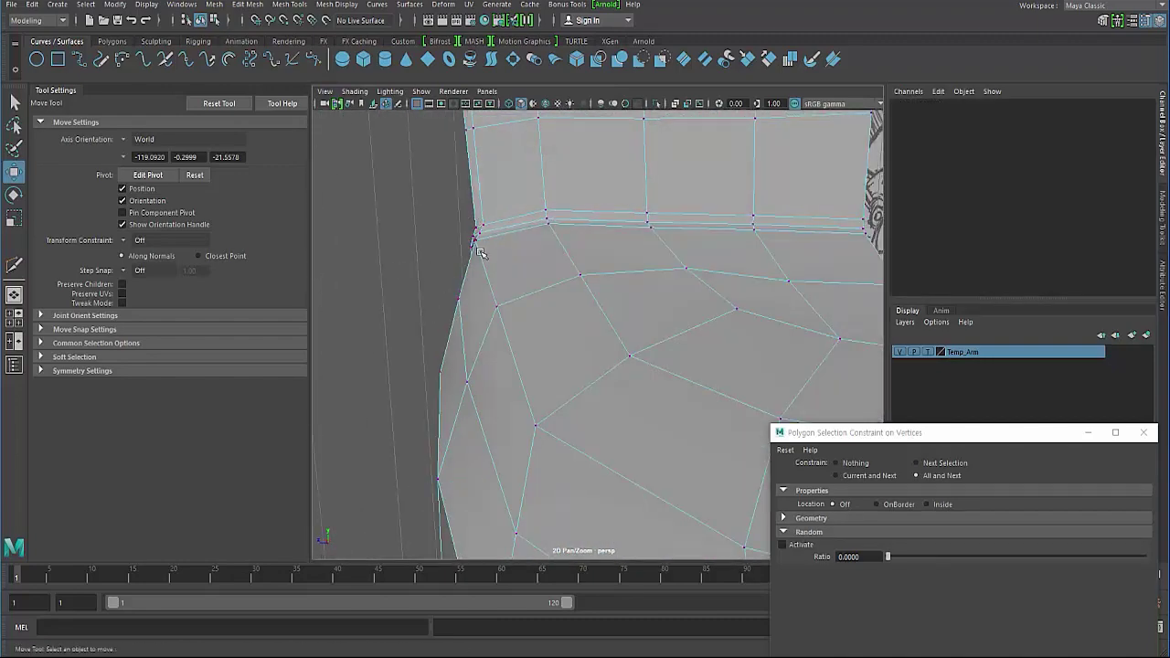
{"action": "key", "text": "F8"}
{"action": "key", "text": "F8"}
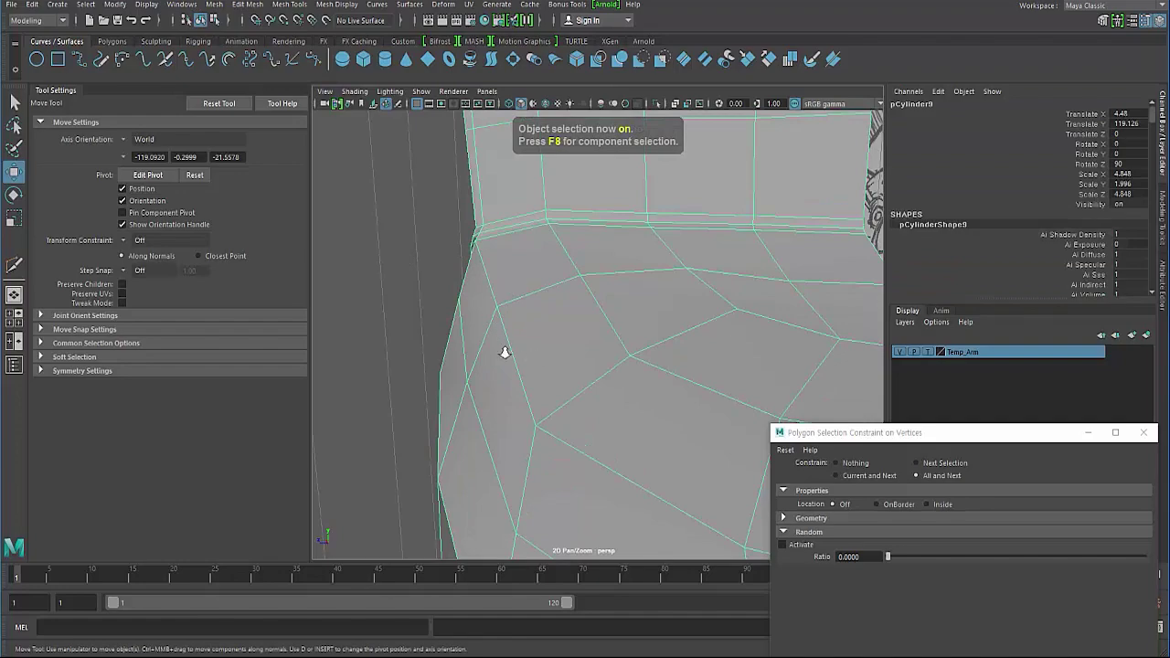
Frame the bent cylinder and arm sketch from the front-left, closing the Mesh Display menu unused
{"action": "right_click_drag", "start_coordinate": [504, 353], "coordinate": [397, 248], "text": "alt"}
{"action": "mouse_move", "coordinate": [397, 247]}
{"action": "left_mouse_down", "text": "alt"}
{"action": "mouse_move", "coordinate": [522, 277]}
{"action": "mouse_move", "coordinate": [526, 249]}
{"action": "mouse_move", "coordinate": [818, 441]}
{"action": "left_mouse_up", "text": "alt"}
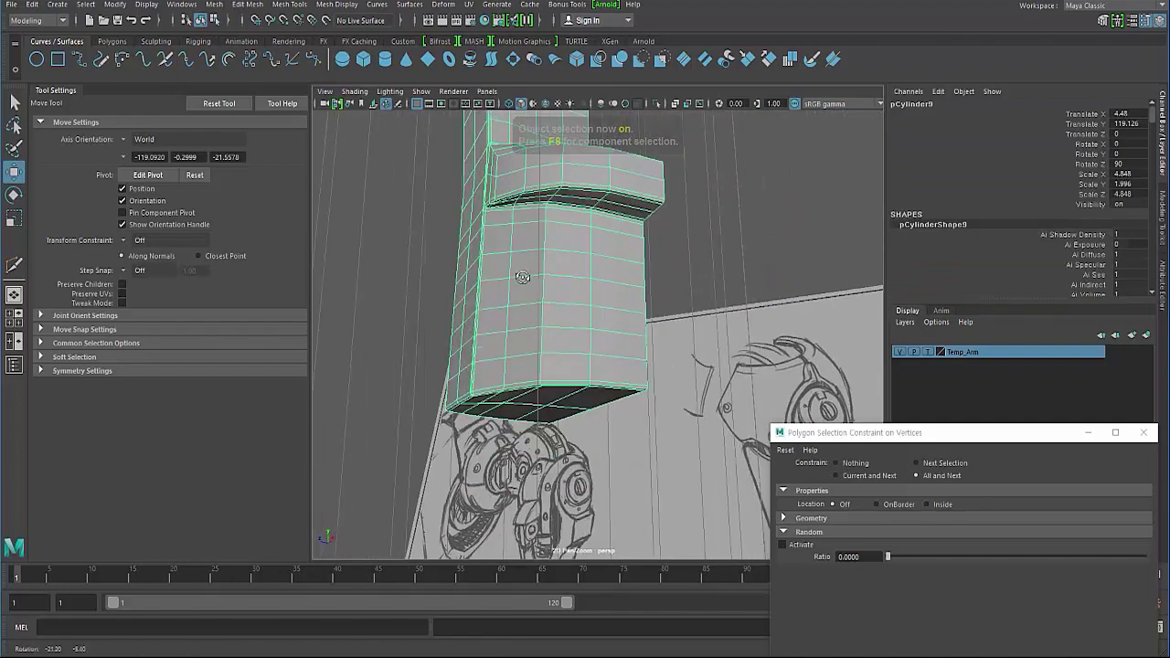
{"action": "left_click_drag", "start_coordinate": [537, 304], "coordinate": [322, 59], "text": "alt"}
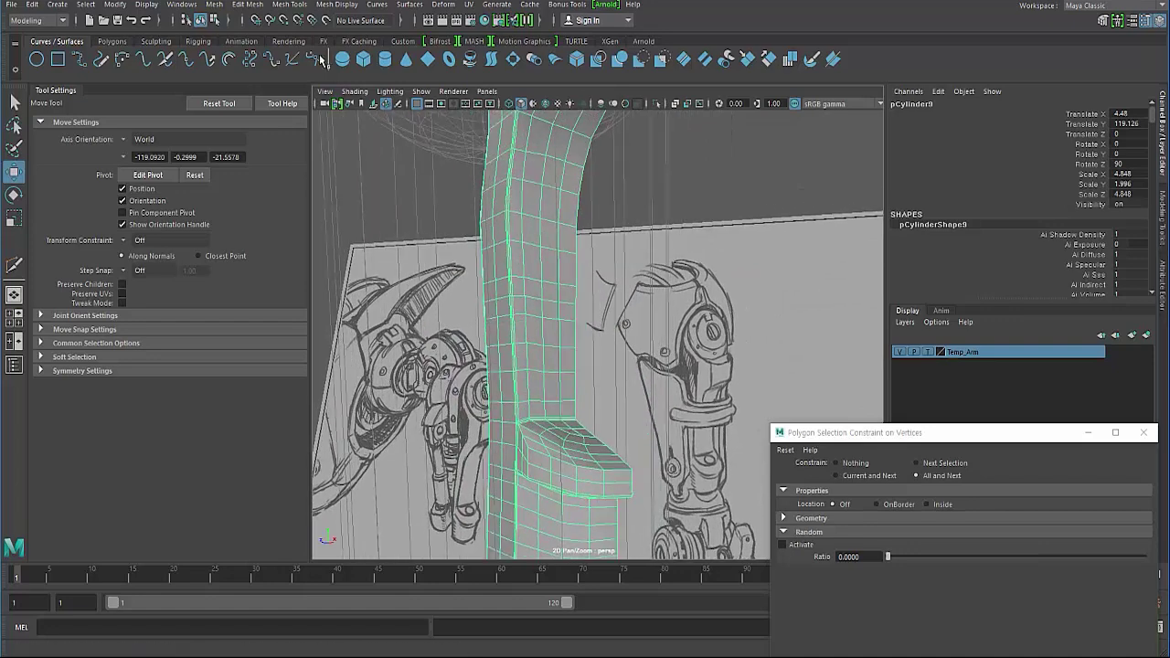
{"action": "left_click", "coordinate": [344, 8]}
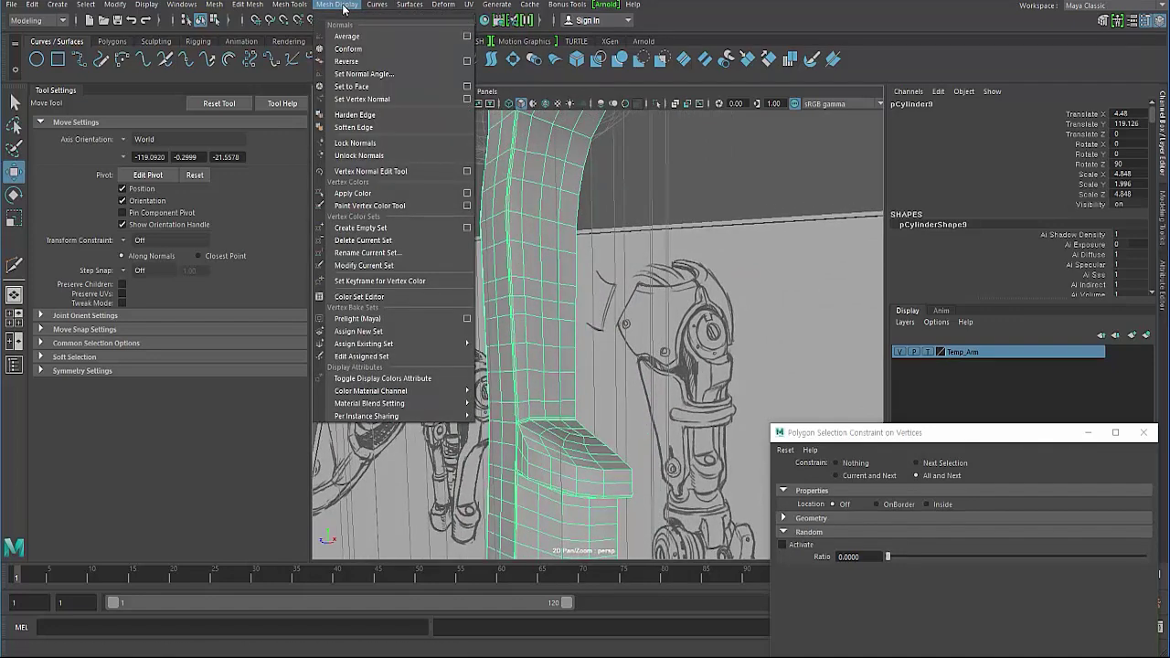
{"action": "left_click", "coordinate": [353, 127]}
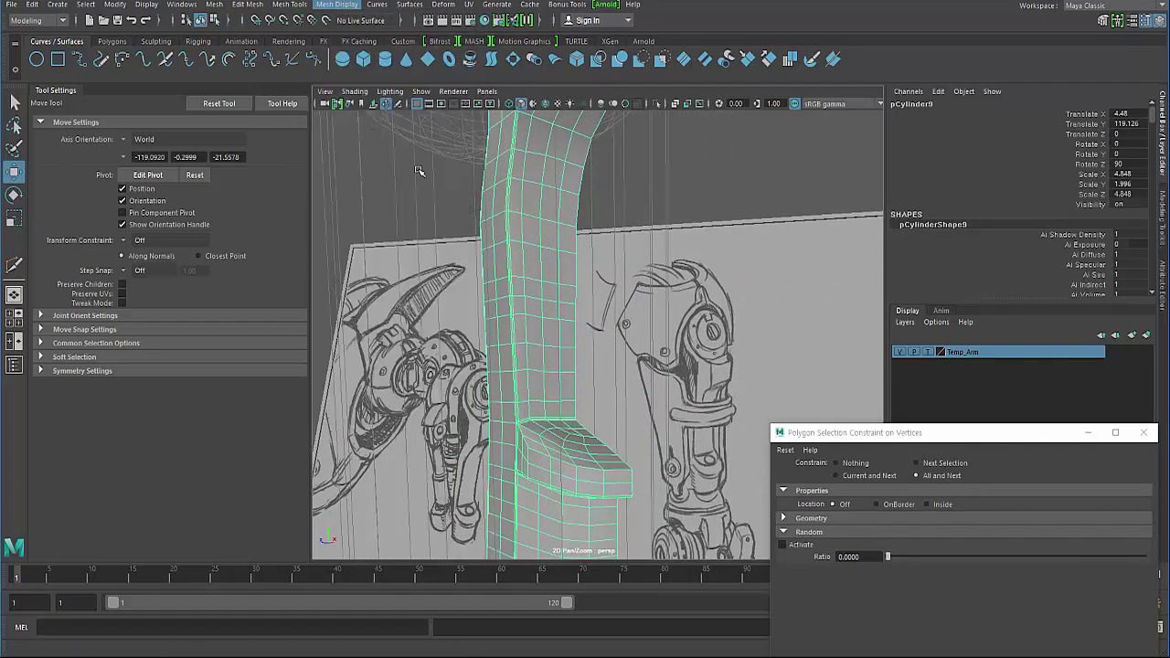
Select the pCylinder9 shoulder mesh with its octagonal hole
{"action": "left_click", "coordinate": [418, 170]}
{"action": "mouse_move", "coordinate": [459, 262]}
{"action": "left_mouse_down", "text": "alt"}
{"action": "mouse_move", "coordinate": [556, 253]}
{"action": "mouse_move", "coordinate": [542, 399]}
{"action": "mouse_move", "coordinate": [402, 352]}
{"action": "mouse_move", "coordinate": [507, 382]}
{"action": "mouse_move", "coordinate": [543, 356]}
{"action": "mouse_move", "coordinate": [504, 282]}
{"action": "mouse_move", "coordinate": [579, 365]}
{"action": "mouse_move", "coordinate": [556, 352]}
{"action": "mouse_move", "coordinate": [540, 316]}
{"action": "left_mouse_up", "text": "alt"}
{"action": "left_click", "coordinate": [508, 382]}
{"action": "left_click", "coordinate": [352, 347]}
{"action": "left_click", "coordinate": [530, 366]}
Pick Multi-Cut from the polygon marking menu, then return to the Select Tool and reselect the cylinder
{"action": "right_click", "coordinate": [534, 295], "text": "shift"}
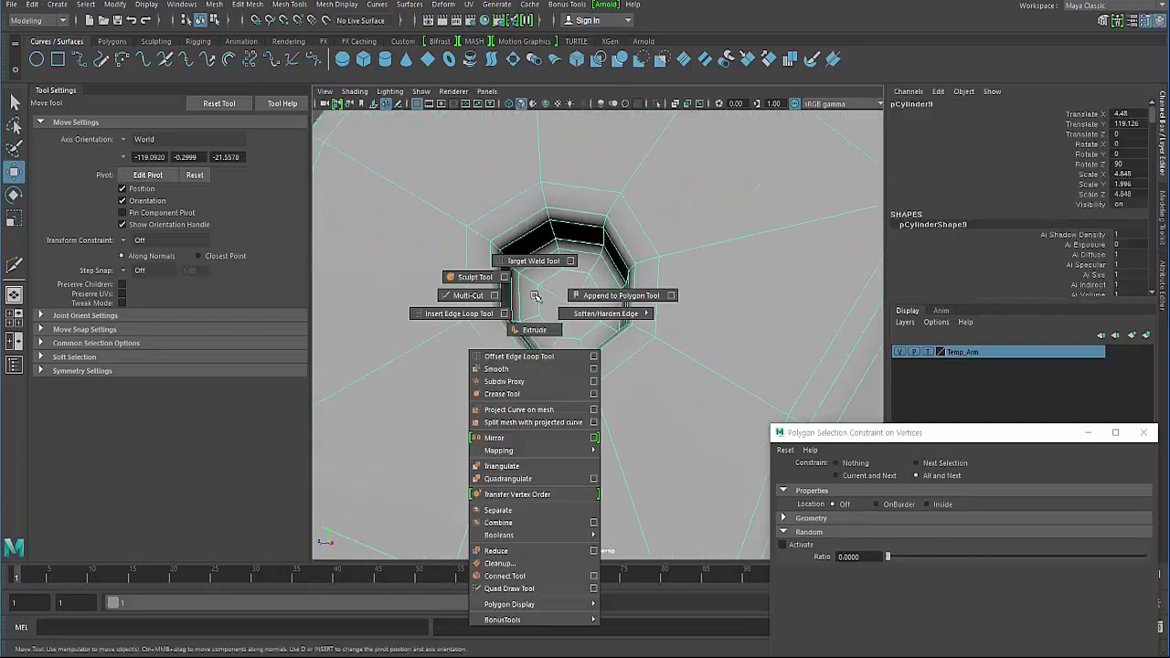
{"action": "left_click", "coordinate": [469, 297]}
{"action": "left_click_drag", "start_coordinate": [446, 268], "coordinate": [548, 306], "text": "alt"}
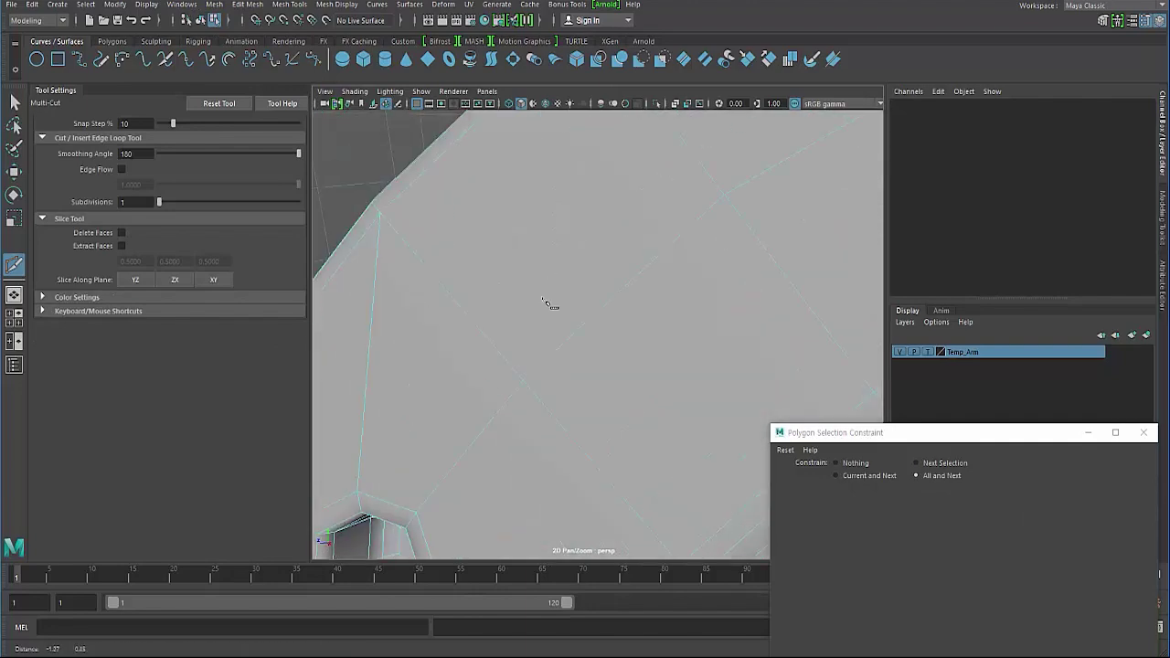
{"action": "mouse_move", "coordinate": [548, 305]}
{"action": "middle_mouse_down", "text": "alt"}
{"action": "mouse_move", "coordinate": [536, 295]}
{"action": "mouse_move", "coordinate": [558, 283]}
{"action": "middle_mouse_up", "text": "alt"}
{"action": "left_click", "coordinate": [14, 102]}
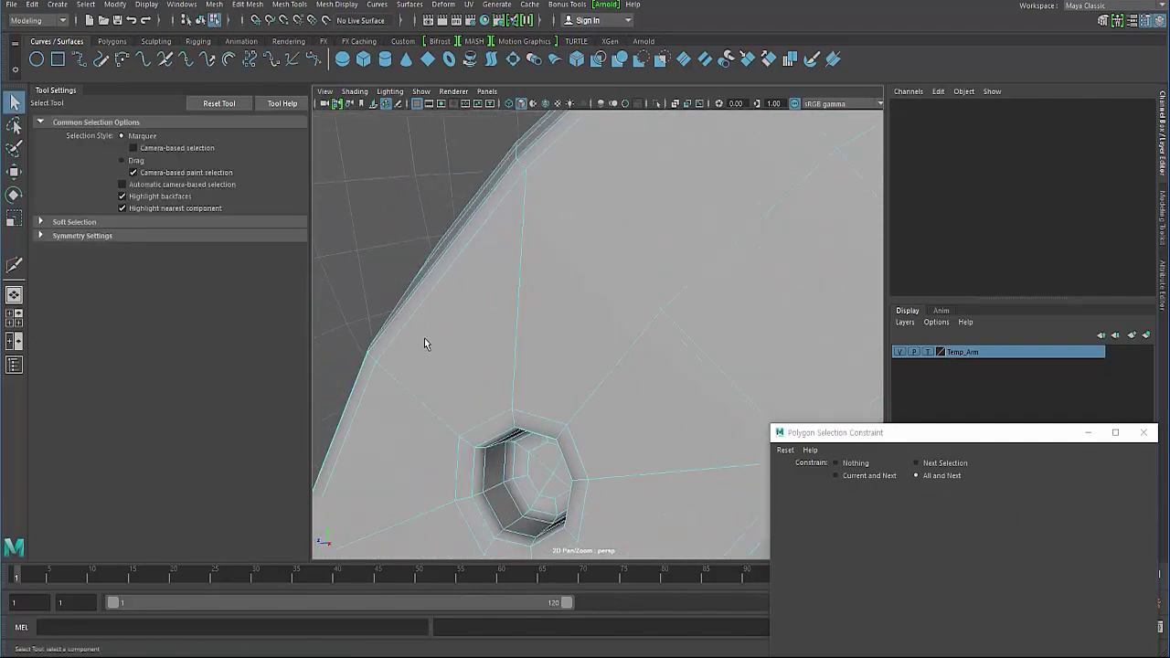
{"action": "mouse_move", "coordinate": [425, 338]}
{"action": "left_mouse_down", "text": "alt"}
{"action": "mouse_move", "coordinate": [425, 313]}
{"action": "mouse_move", "coordinate": [457, 405]}
{"action": "left_mouse_up", "text": "alt"}
{"action": "left_click", "coordinate": [617, 219]}
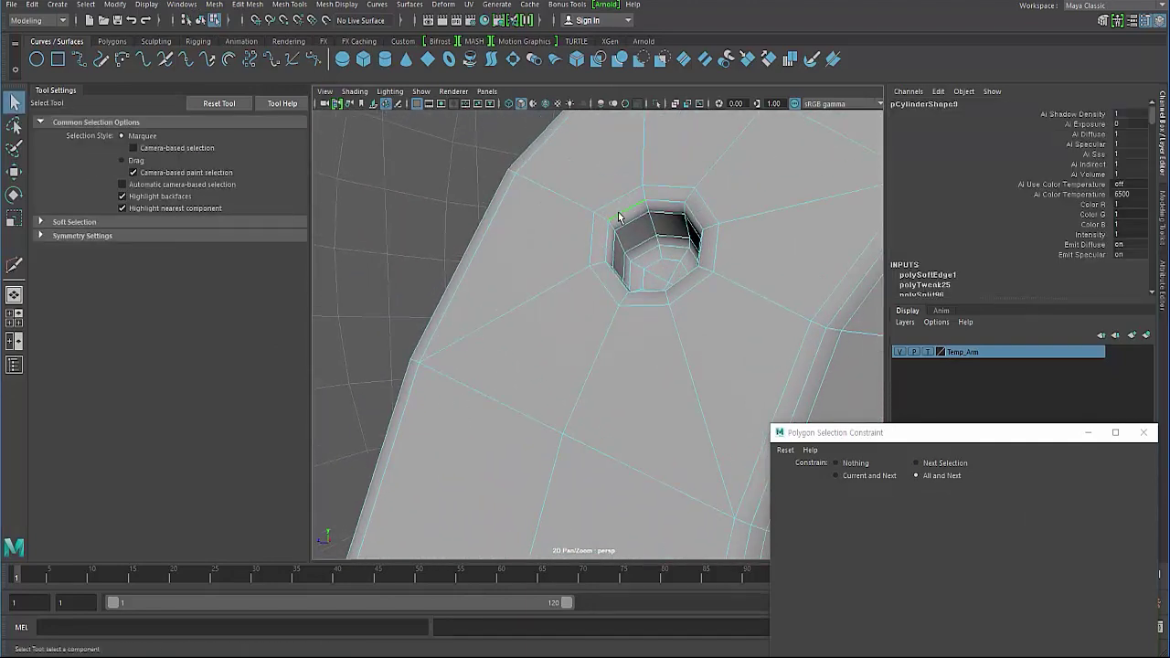
Switch back to Multi-Cut and cut a supporting edge loop around the small hole
{"action": "mouse_move", "coordinate": [618, 217]}
{"action": "left_mouse_down", "text": "alt"}
{"action": "mouse_move", "coordinate": [557, 280]}
{"action": "mouse_move", "coordinate": [410, 282]}
{"action": "mouse_move", "coordinate": [533, 271]}
{"action": "mouse_move", "coordinate": [644, 286]}
{"action": "mouse_move", "coordinate": [640, 265]}
{"action": "mouse_move", "coordinate": [639, 292]}
{"action": "left_mouse_up", "text": "alt"}
{"action": "scroll", "coordinate": [603, 348], "scroll_direction": "up", "scroll_amount": 2}
{"action": "key", "text": "F8"}
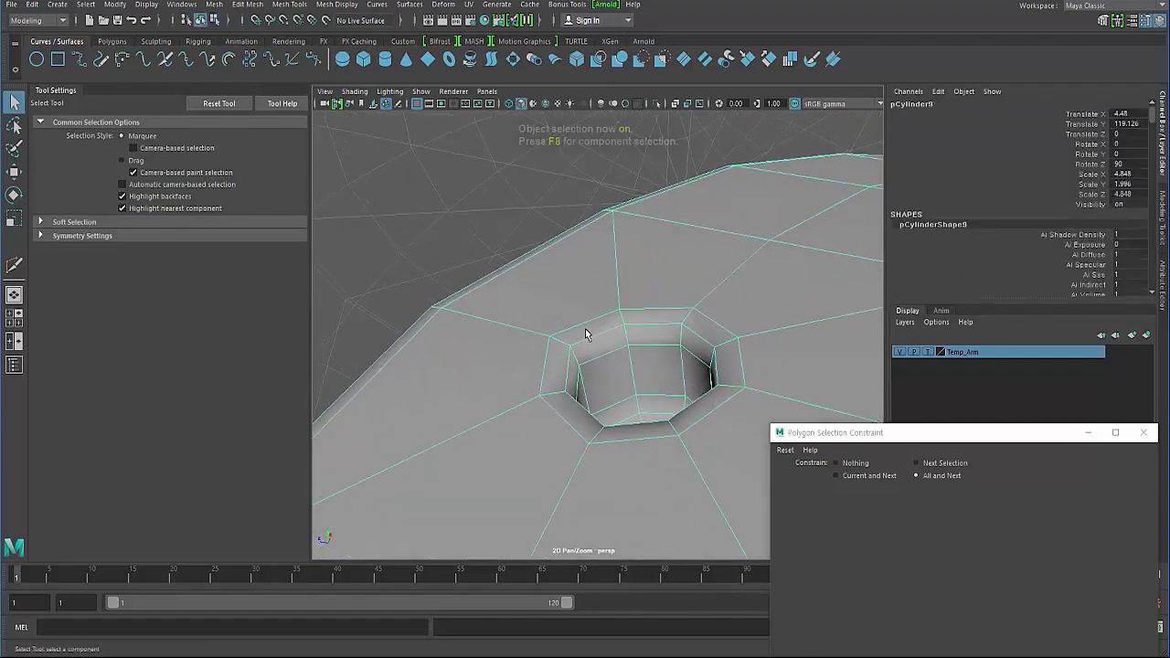
{"action": "key", "text": "F8"}
{"action": "right_click_drag", "start_coordinate": [558, 320], "coordinate": [486, 322], "text": "shift"}
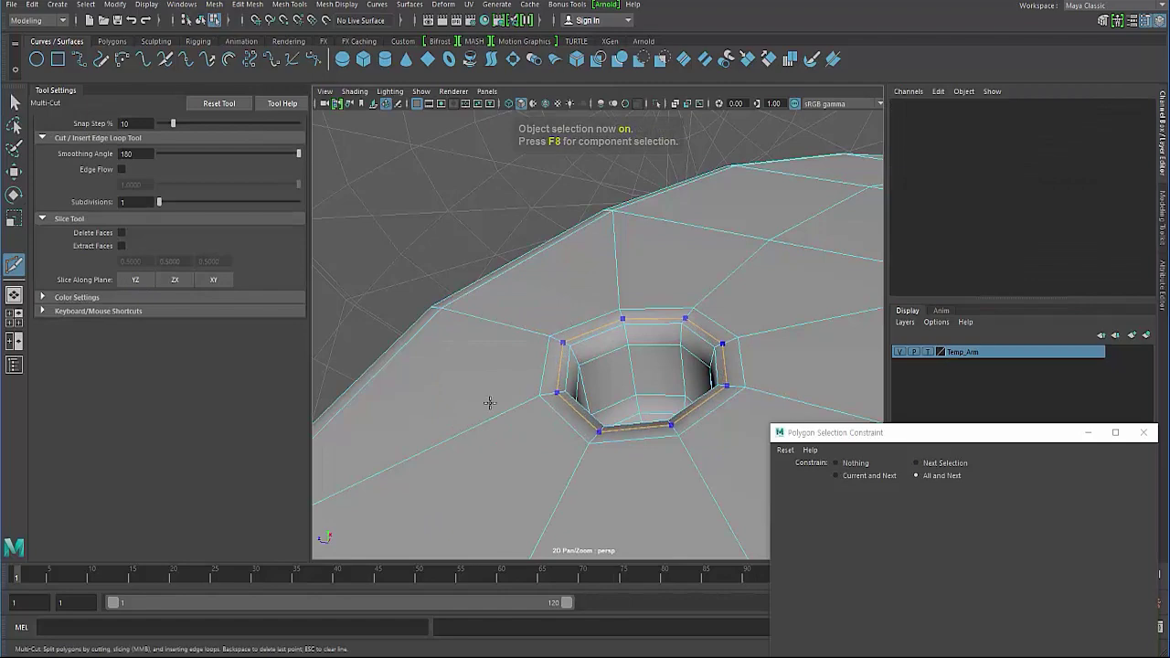
{"action": "mouse_move", "coordinate": [489, 402]}
{"action": "left_mouse_down", "text": "alt"}
{"action": "mouse_move", "coordinate": [515, 448]}
{"action": "mouse_move", "coordinate": [515, 342]}
{"action": "left_mouse_up", "text": "alt"}
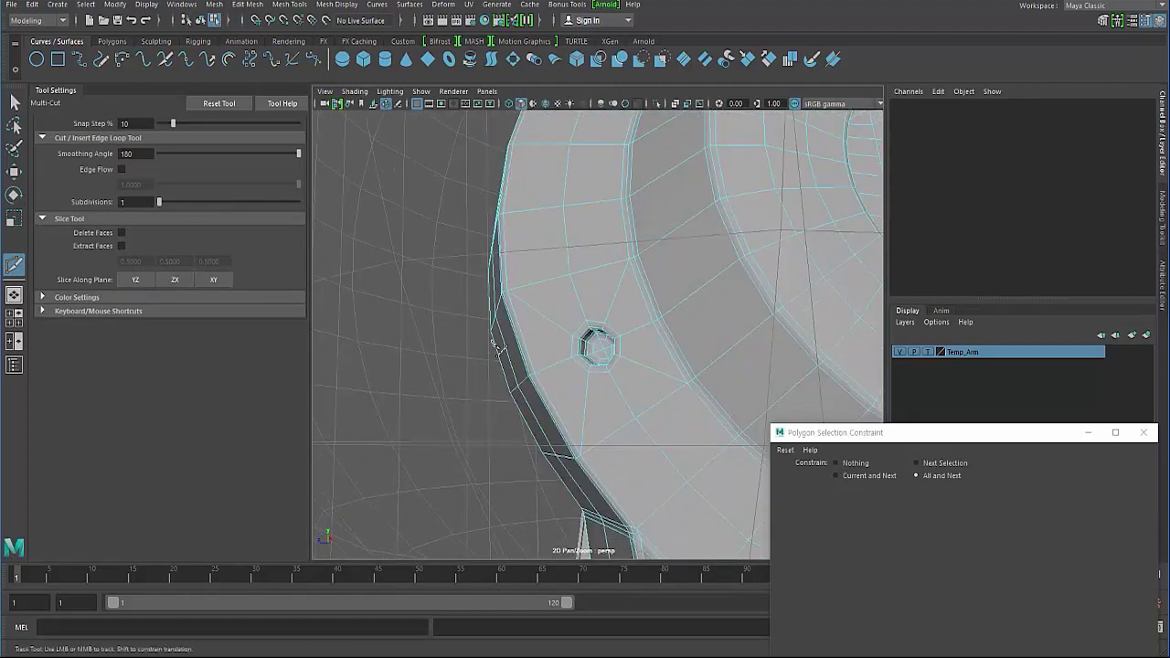
{"action": "right_click_drag", "start_coordinate": [341, 271], "coordinate": [611, 224], "text": "alt"}
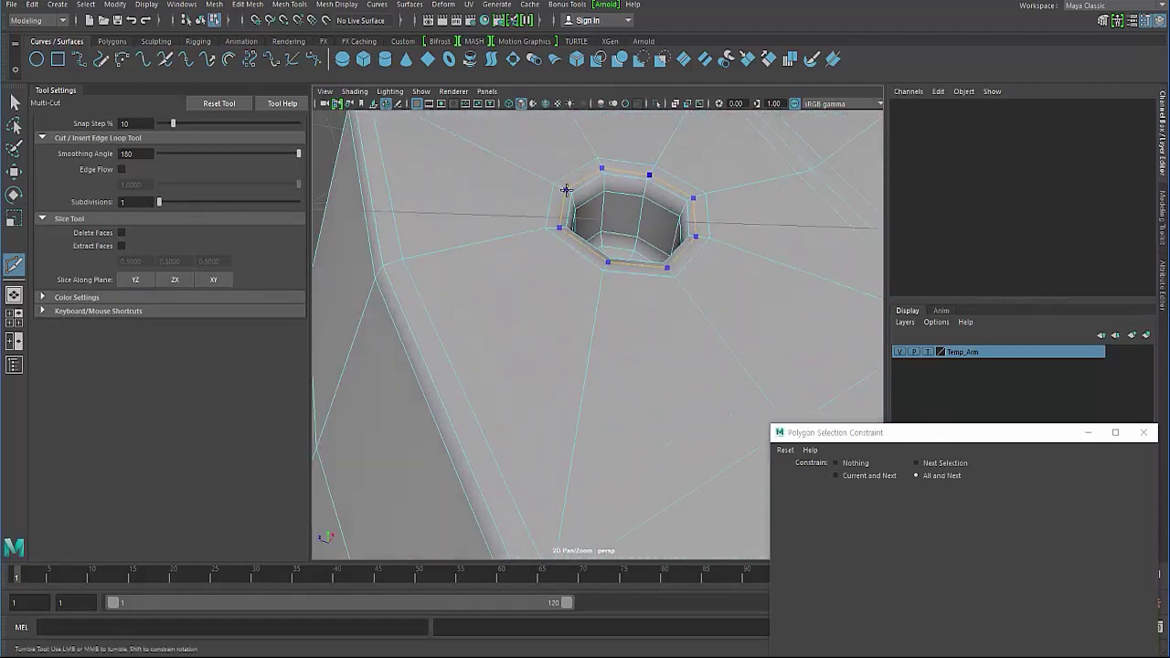
{"action": "mouse_move", "coordinate": [569, 288]}
{"action": "left_mouse_down", "text": "alt"}
{"action": "mouse_move", "coordinate": [410, 229]}
{"action": "mouse_move", "coordinate": [518, 321]}
{"action": "mouse_move", "coordinate": [548, 393]}
{"action": "mouse_move", "coordinate": [521, 409]}
{"action": "left_mouse_up", "text": "alt"}
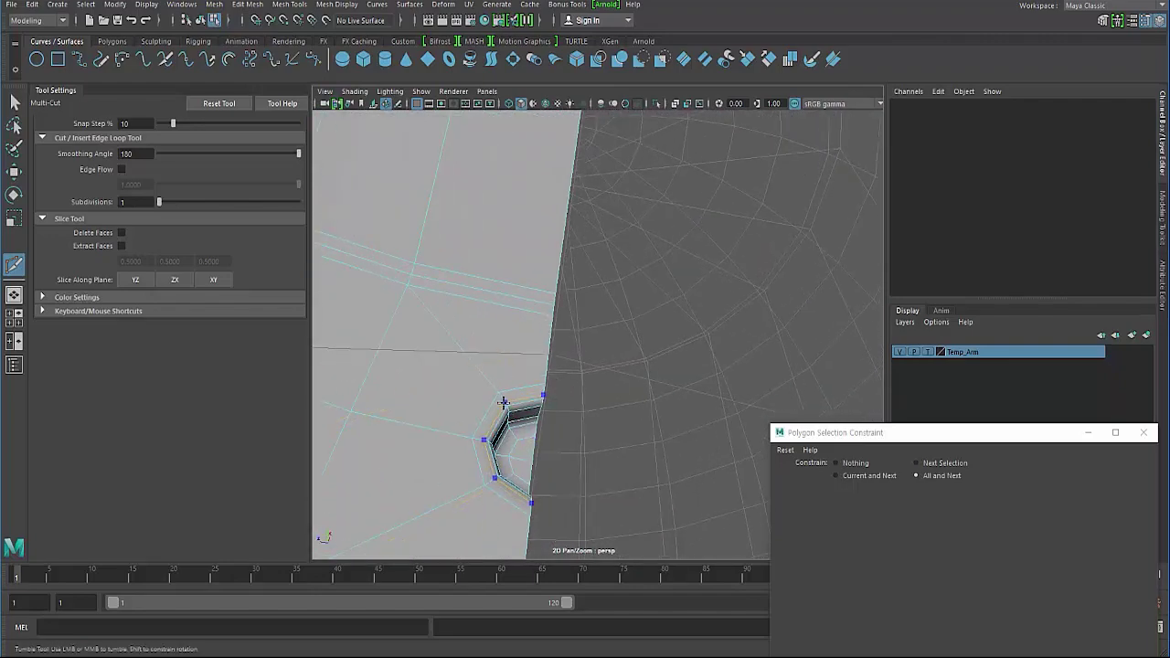
{"action": "scroll", "coordinate": [512, 411], "scroll_direction": "down", "scroll_amount": 5}
{"action": "middle_click_drag", "start_coordinate": [540, 410], "coordinate": [531, 416], "text": "alt"}
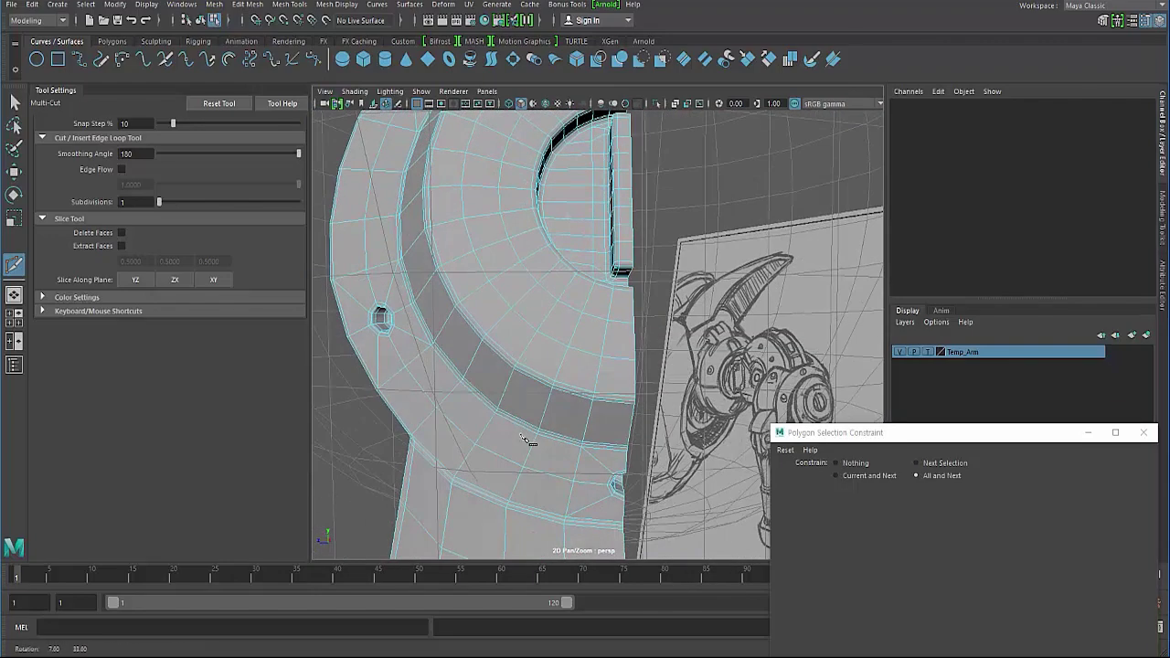
{"action": "scroll", "coordinate": [532, 416], "scroll_direction": "down", "scroll_amount": 4}
{"action": "scroll", "coordinate": [532, 416], "scroll_direction": "down", "scroll_amount": 4}
Leave Multi-Cut with Q and switch the shoulder mesh to face selection
{"action": "key", "text": "q"}
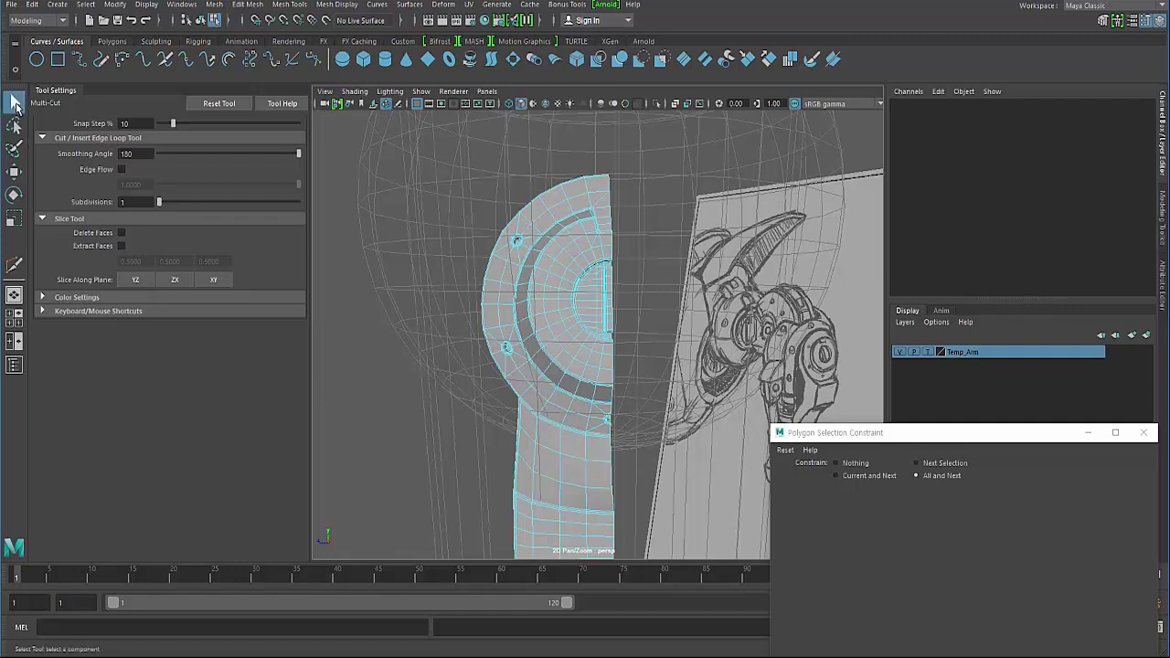
{"action": "key", "text": "F8"}
{"action": "key", "text": "F8"}
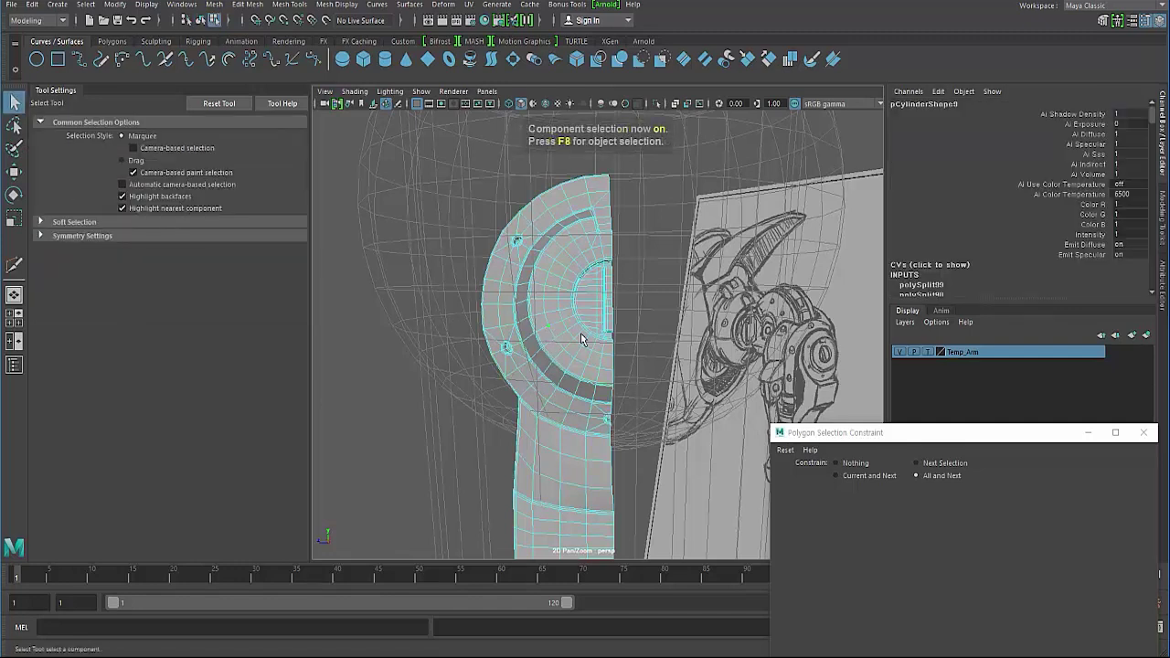
{"action": "key", "text": "F8"}
{"action": "right_click", "coordinate": [523, 337]}
{"action": "left_click", "coordinate": [539, 320]}
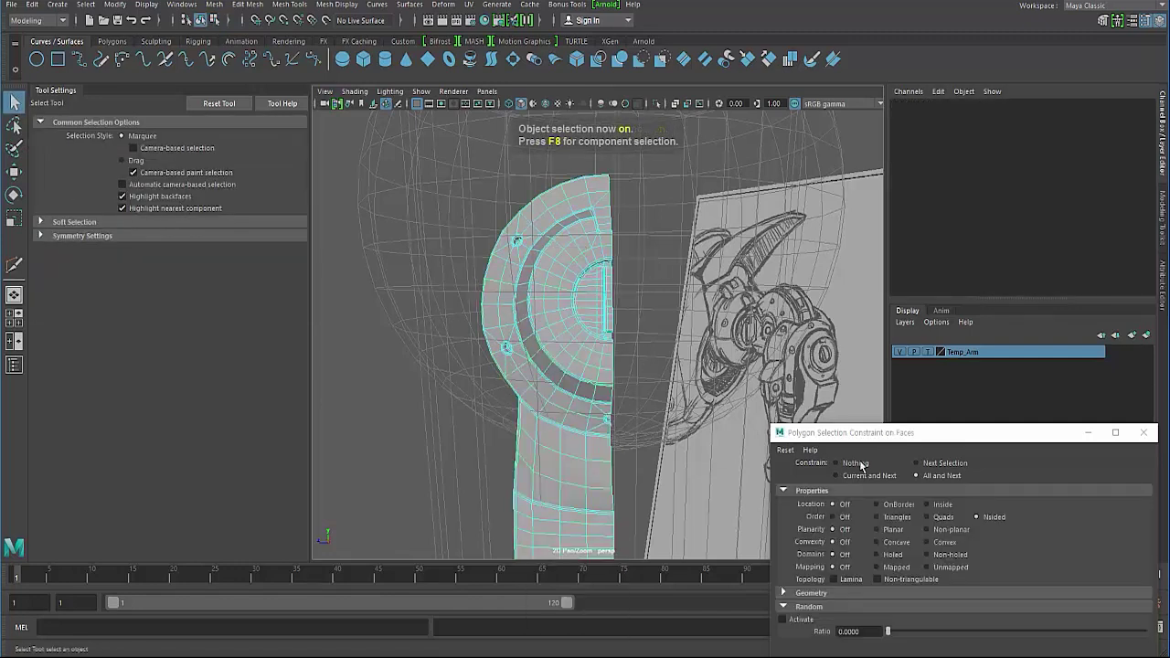
Set the polygon selection constraint to Quads, then N-sided, checking the mesh for n-gons
{"action": "left_click", "coordinate": [948, 518]}
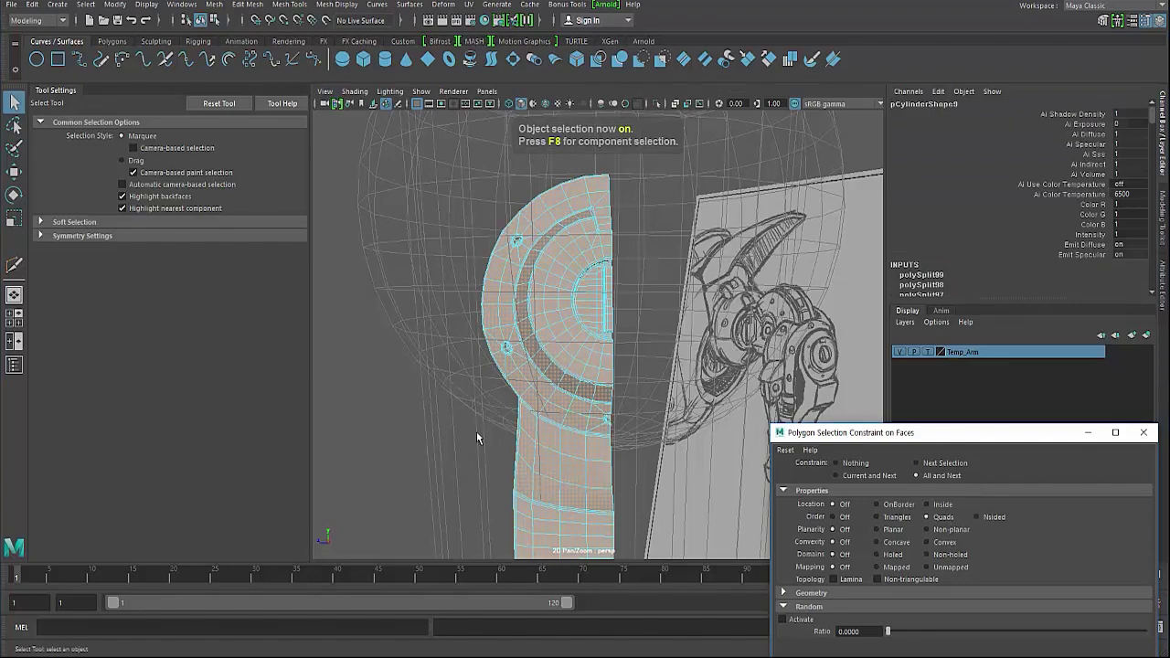
{"action": "mouse_move", "coordinate": [477, 438]}
{"action": "left_mouse_down", "text": "alt"}
{"action": "mouse_move", "coordinate": [470, 236]}
{"action": "mouse_move", "coordinate": [501, 330]}
{"action": "left_mouse_up", "text": "alt"}
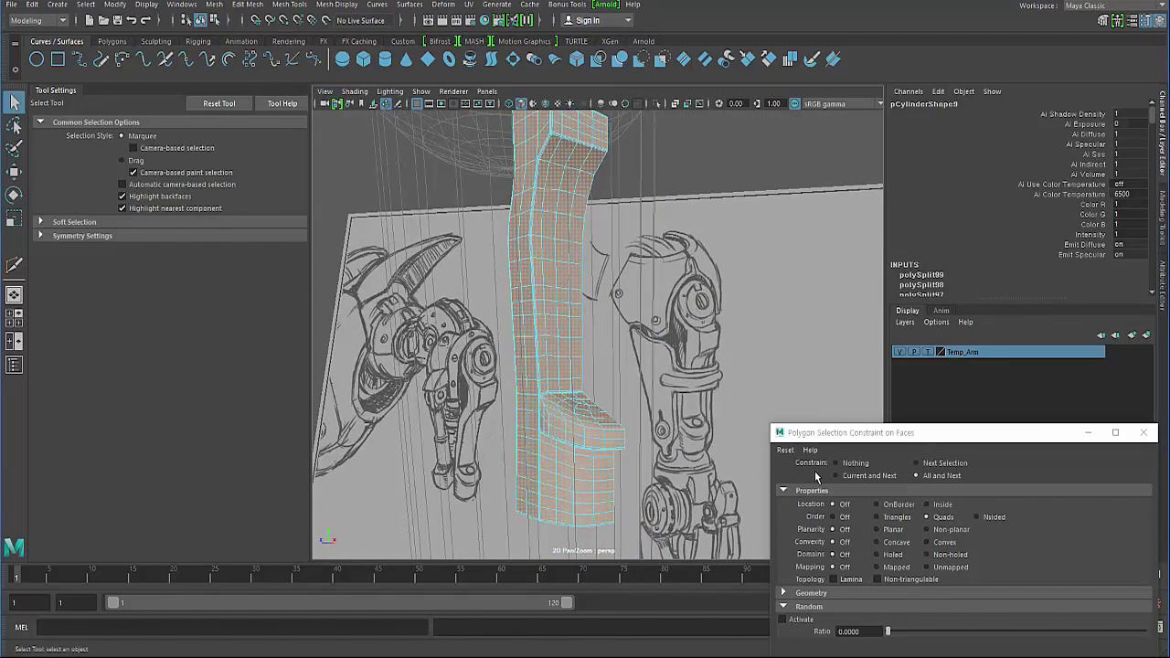
{"action": "left_click", "coordinate": [983, 518]}
{"action": "mouse_move", "coordinate": [608, 438]}
{"action": "left_mouse_down", "text": "alt"}
{"action": "mouse_move", "coordinate": [661, 352]}
{"action": "mouse_move", "coordinate": [631, 382]}
{"action": "mouse_move", "coordinate": [449, 349]}
{"action": "left_mouse_up", "text": "alt"}
Review the mesh in wireframe, then select the whole arm object back in shaded view
{"action": "key", "text": "4"}
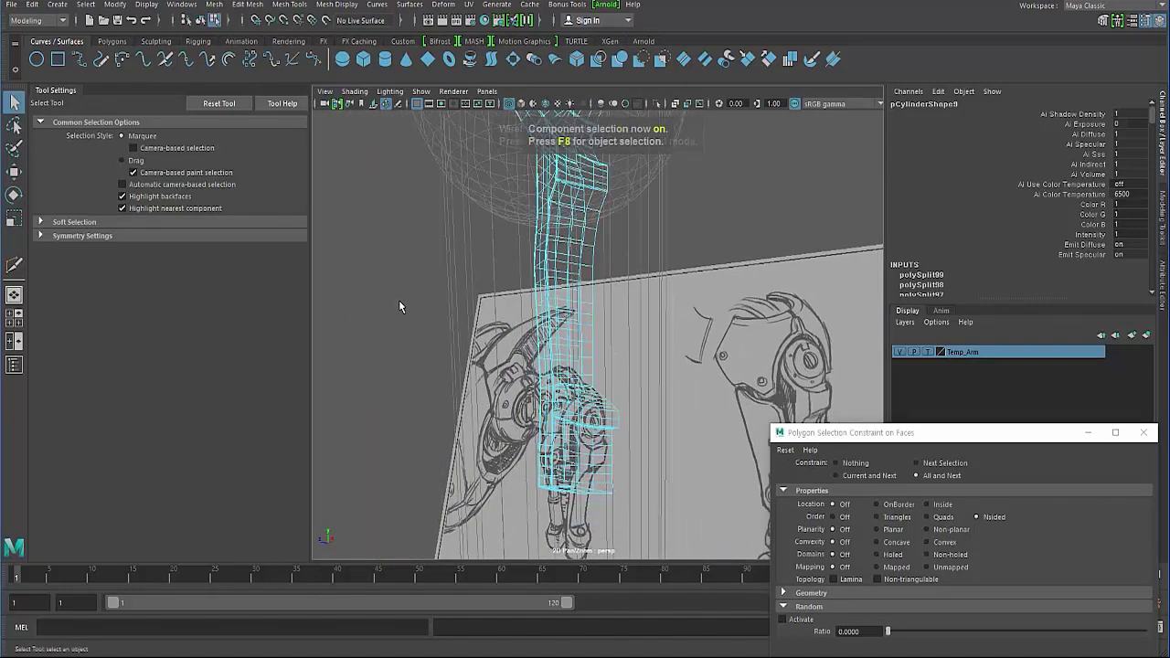
{"action": "key", "text": "F8"}
{"action": "left_click", "coordinate": [539, 276]}
{"action": "key", "text": "5"}
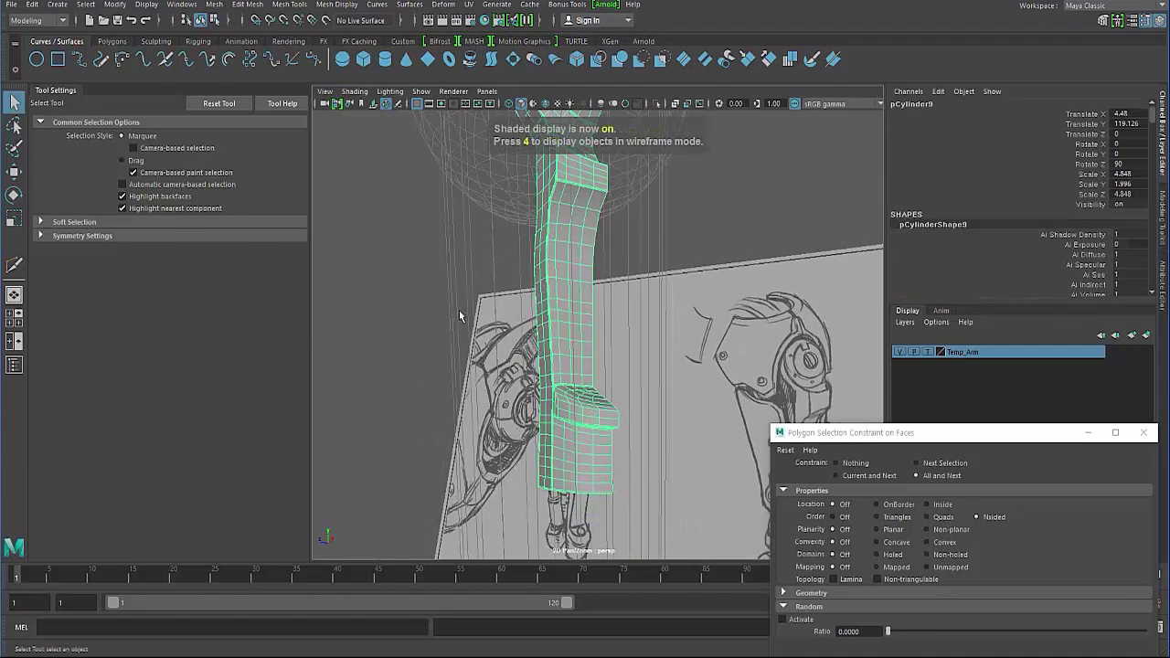
{"action": "left_click_drag", "start_coordinate": [458, 310], "coordinate": [383, 366], "text": "alt"}
Duplicate the arm half and mirror the copy with Scale Z -4.848
{"action": "key", "text": "w"}
{"action": "left_click_drag", "start_coordinate": [521, 350], "coordinate": [494, 356], "text": "alt"}
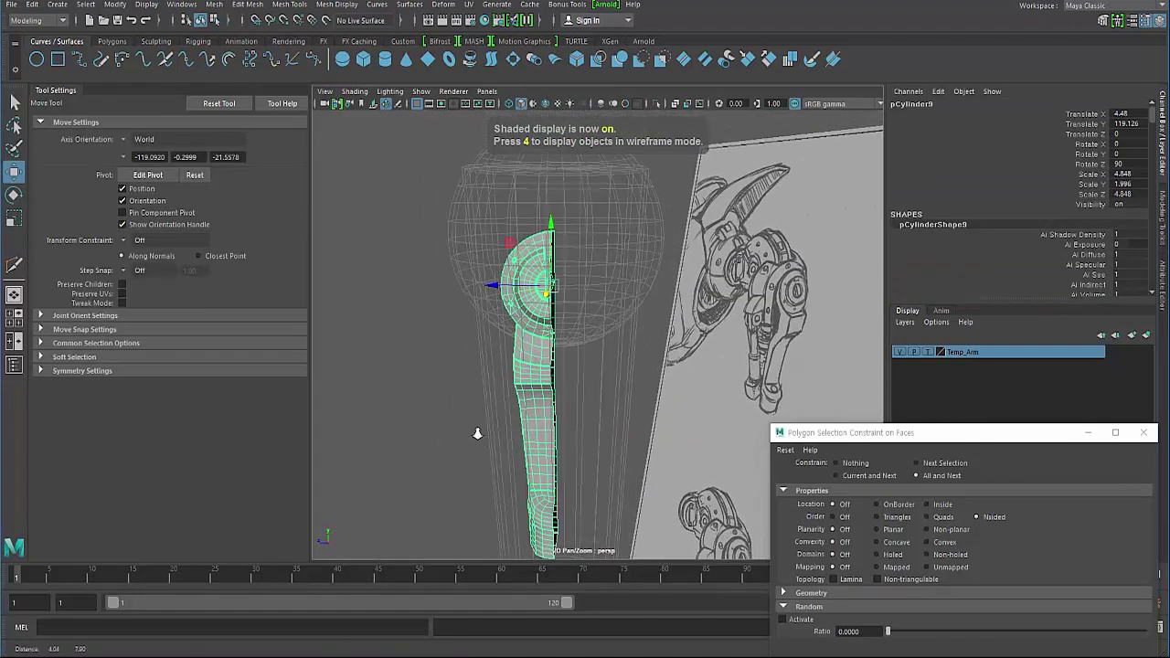
{"action": "key", "text": "ctrl+d"}
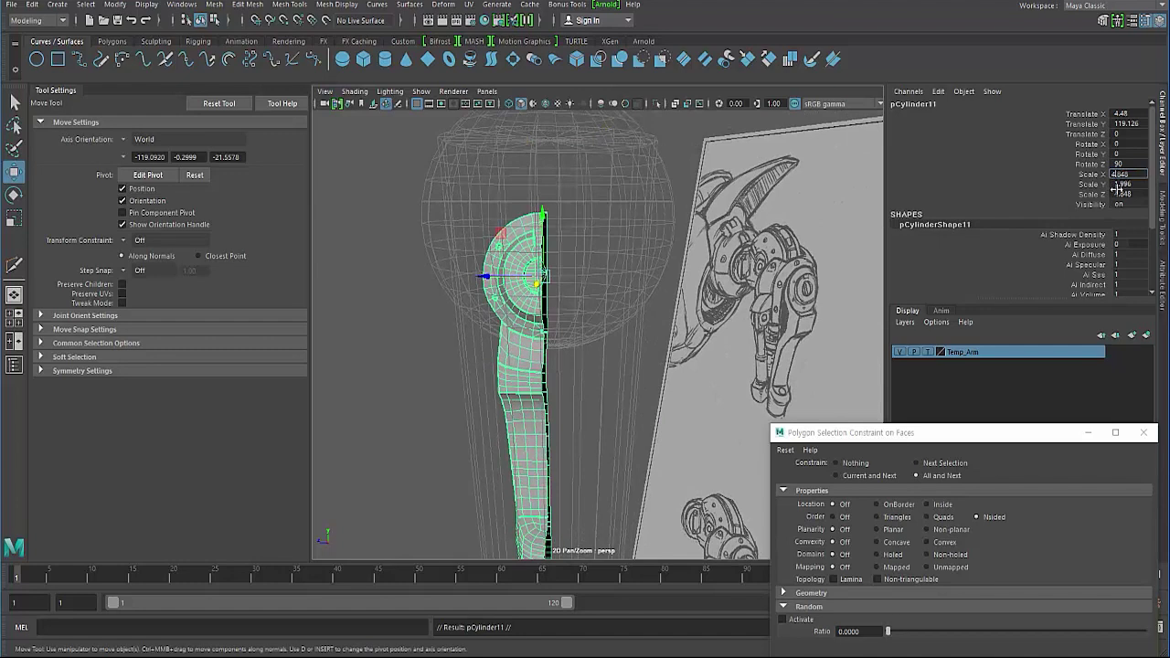
{"action": "left_click", "coordinate": [1113, 194]}
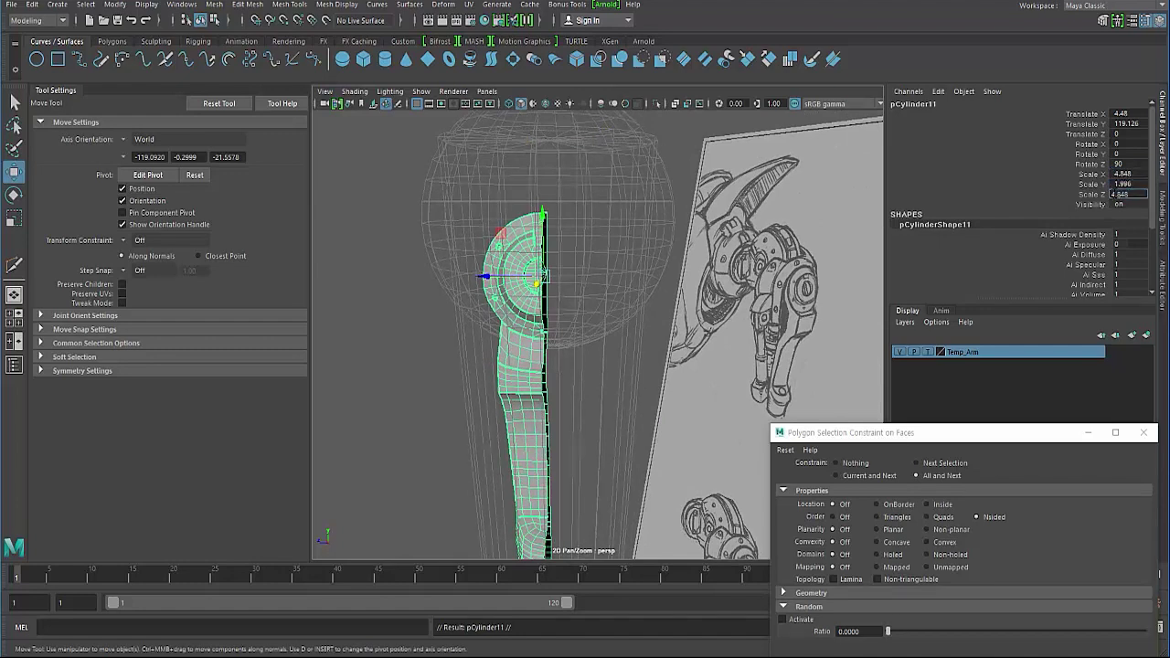
{"action": "type", "text": "-4.848"}
{"action": "key", "text": "Return"}
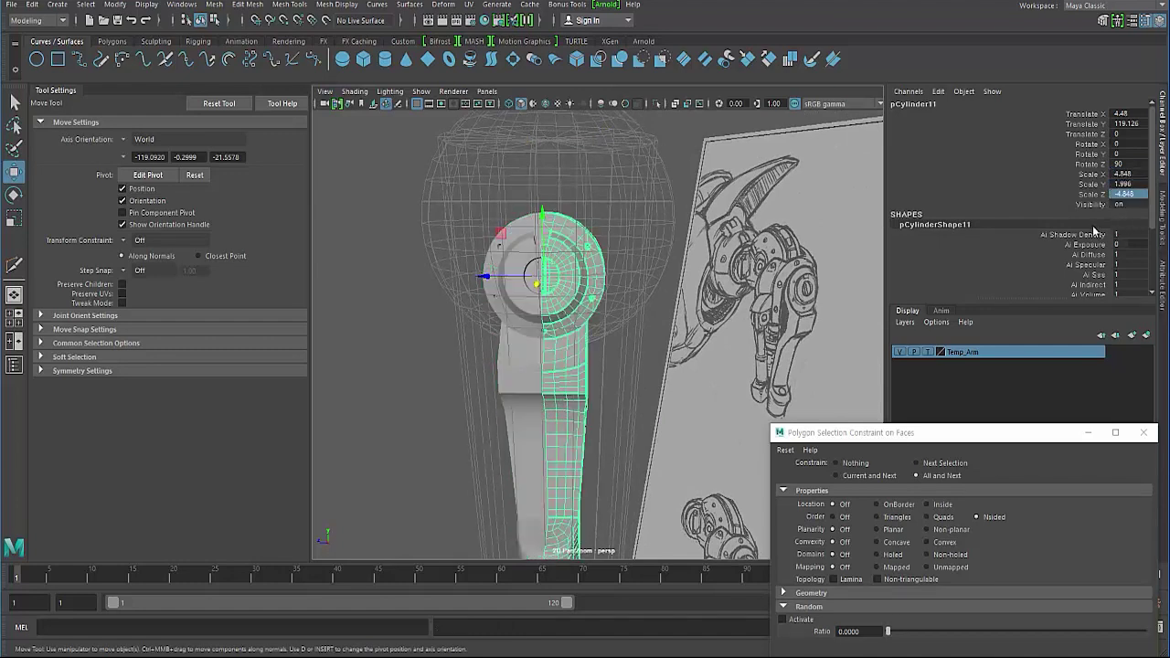
Select both arm halves and combine them into one mesh, pCylinder12
{"action": "left_click", "coordinate": [458, 325]}
{"action": "left_click", "coordinate": [505, 408]}
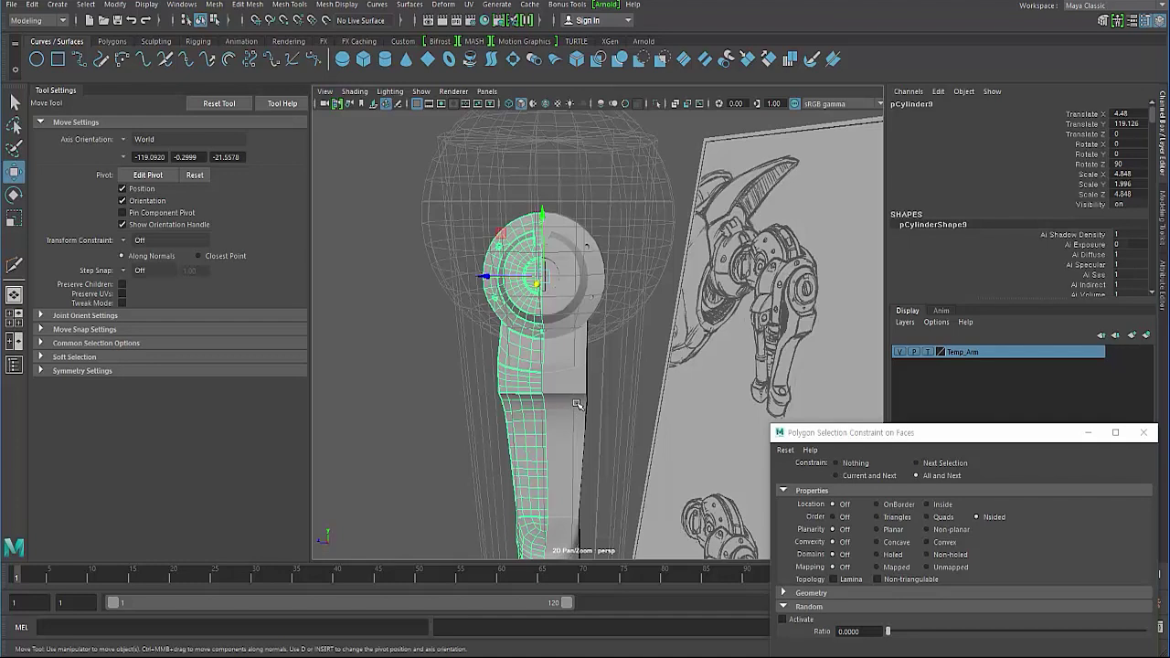
{"action": "left_click", "coordinate": [577, 407], "text": "shift"}
{"action": "left_click", "coordinate": [214, 5]}
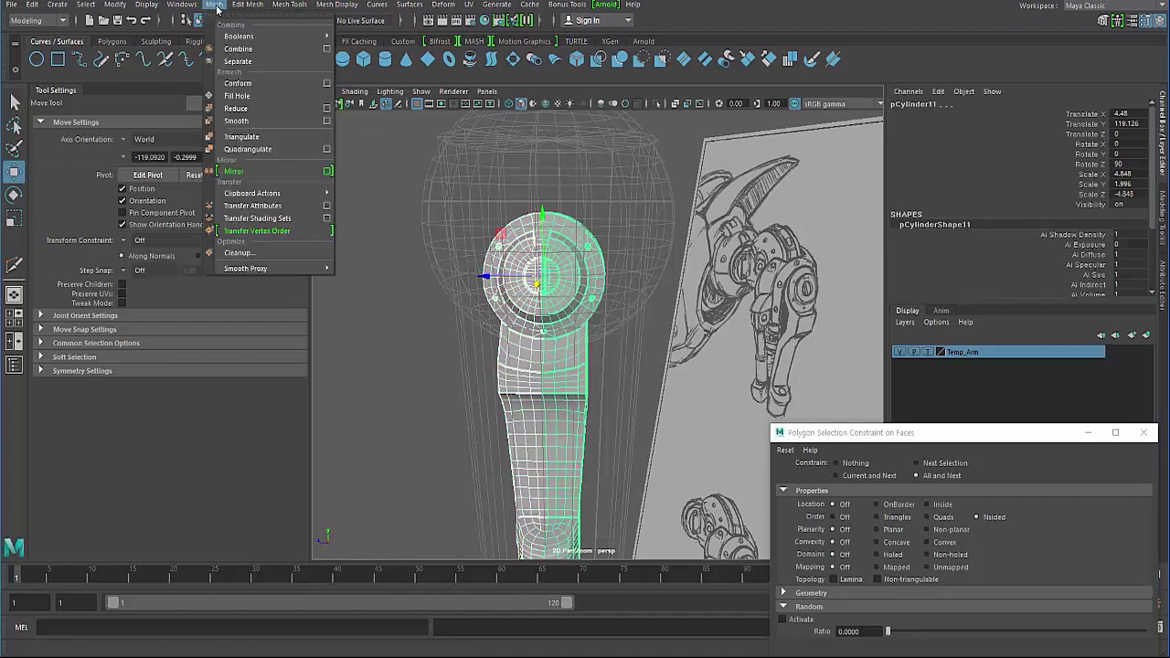
{"action": "left_click", "coordinate": [236, 50]}
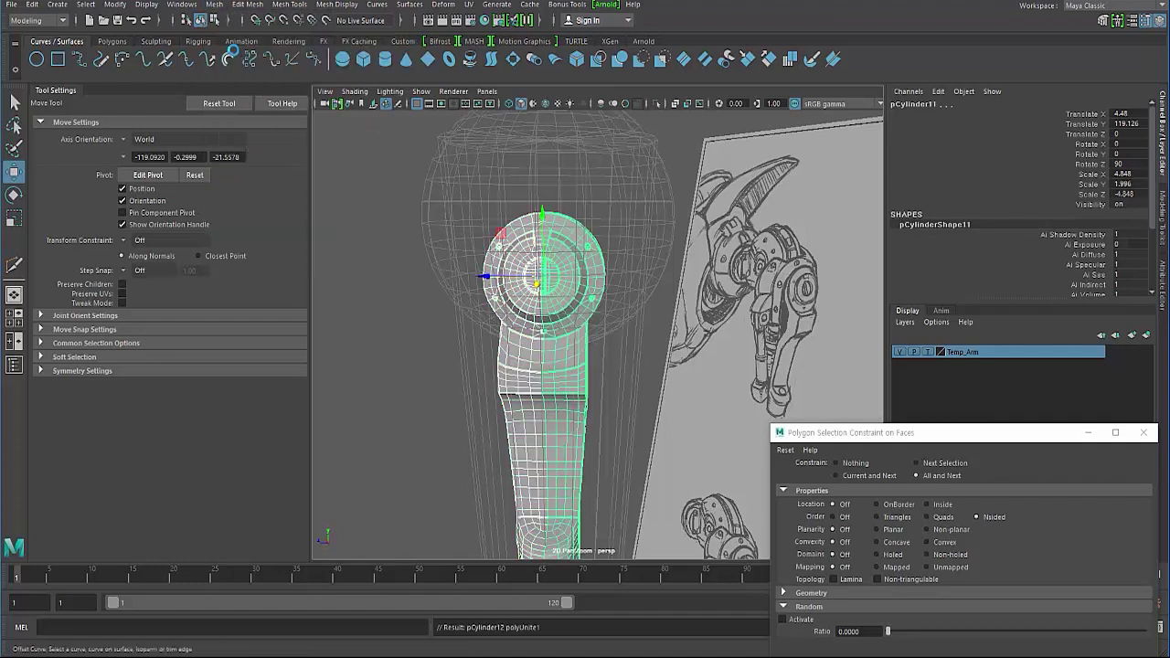
{"action": "left_click", "coordinate": [289, 4]}
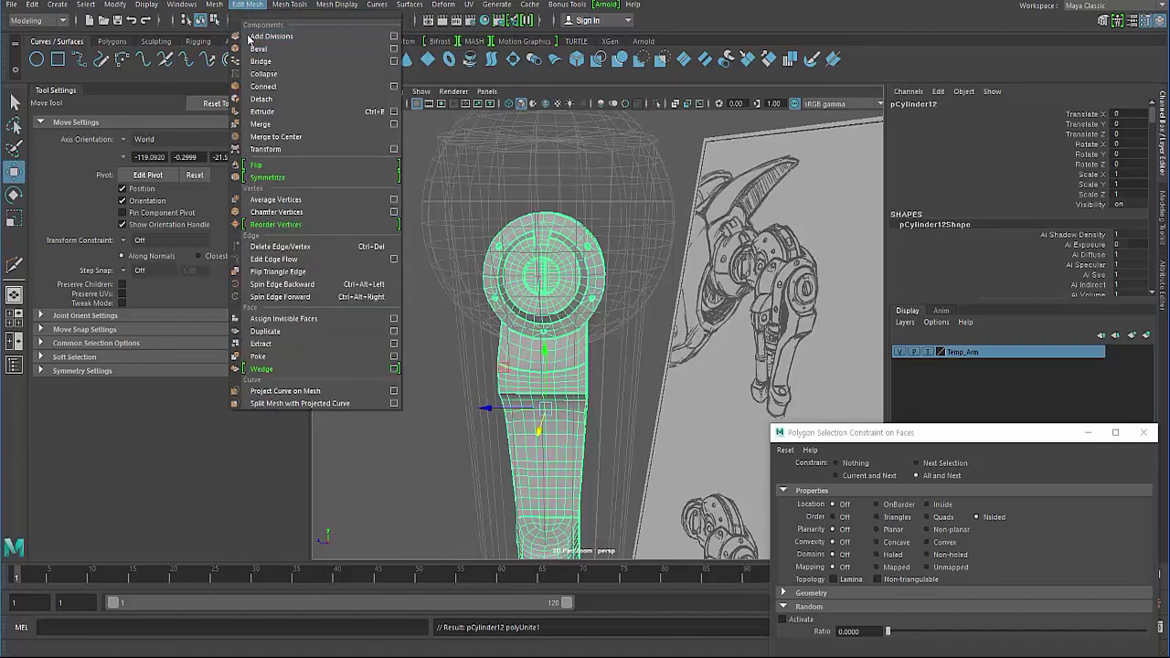
{"action": "left_click", "coordinate": [260, 124]}
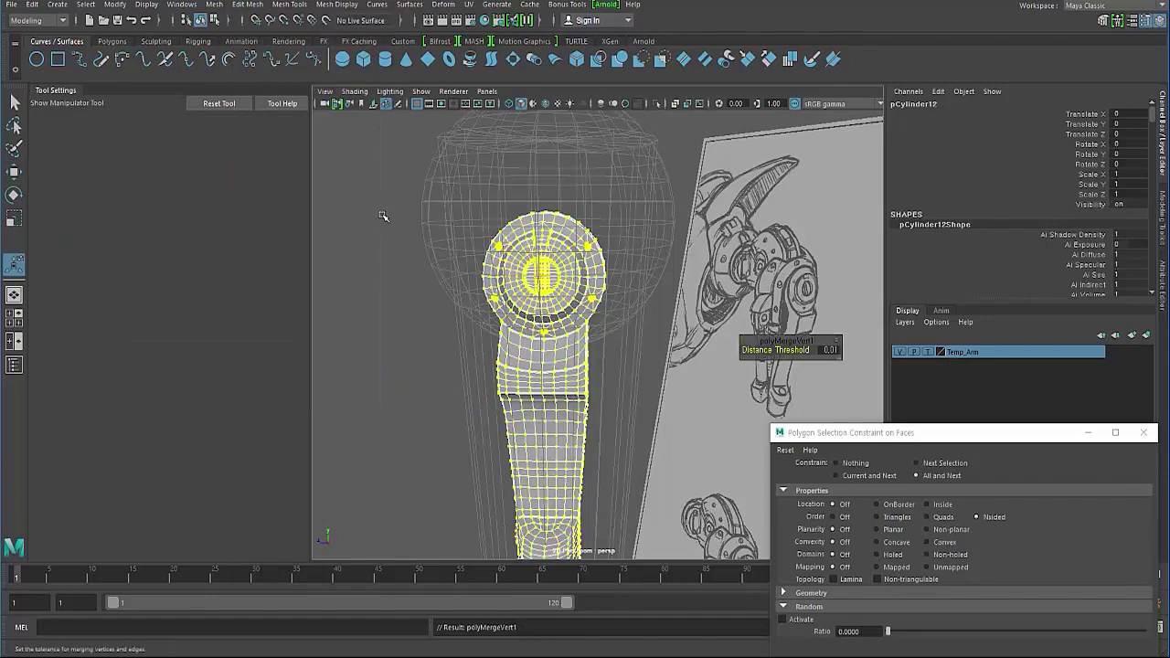
{"action": "left_click", "coordinate": [460, 311]}
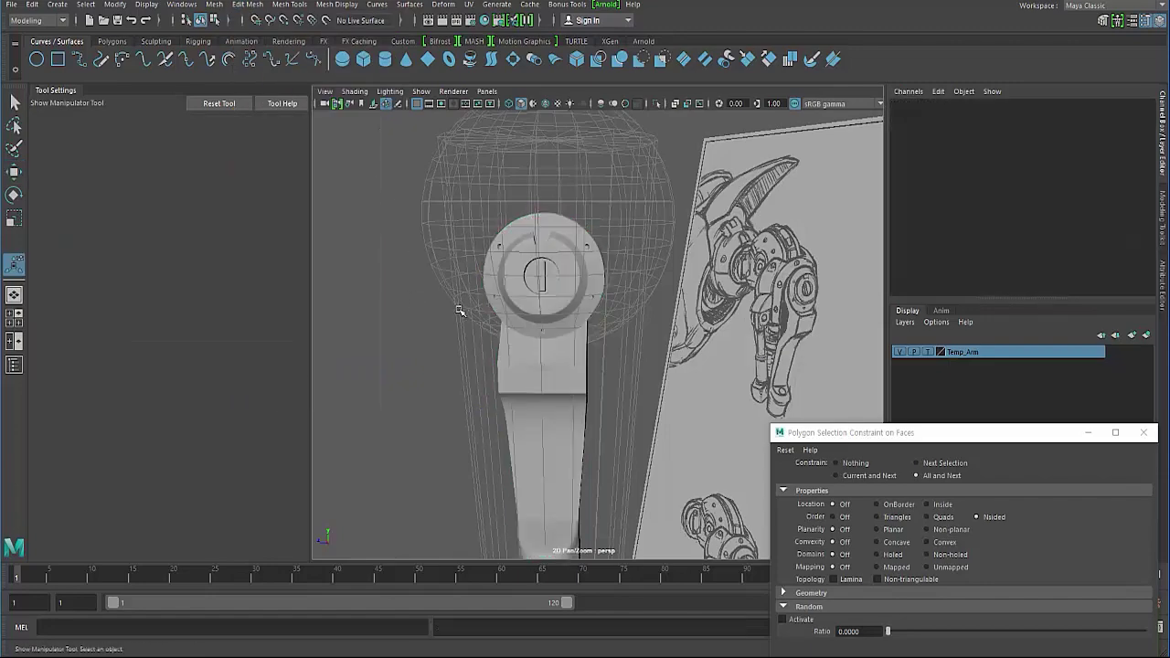
{"action": "left_click_drag", "start_coordinate": [473, 308], "coordinate": [517, 298], "text": "alt"}
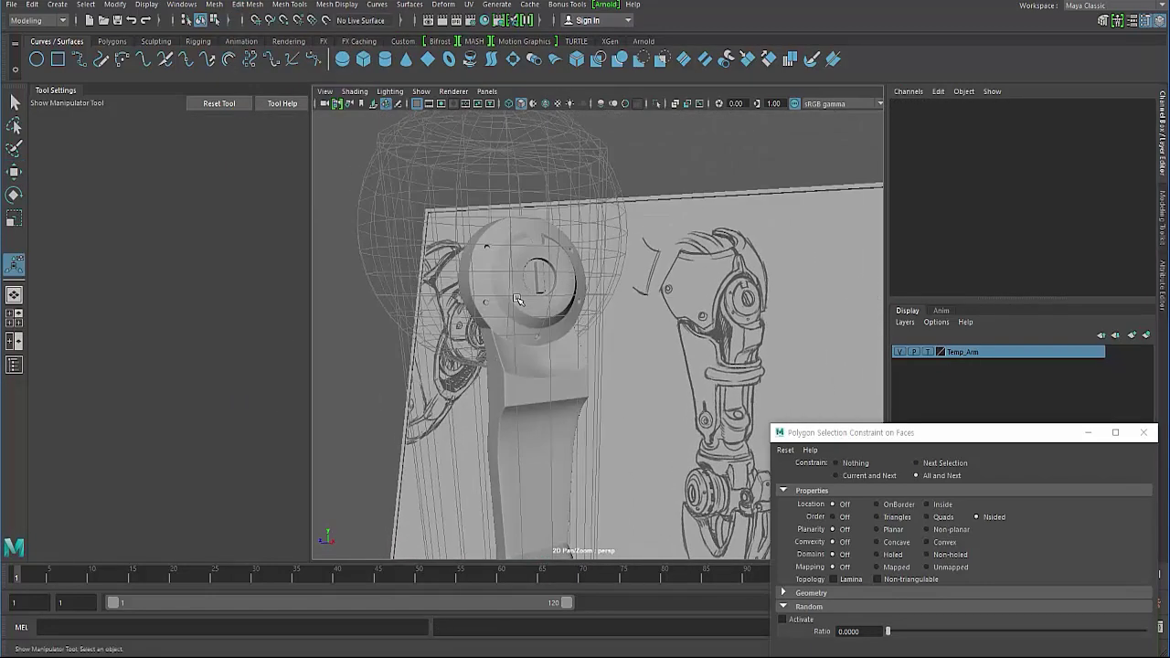
{"action": "left_click", "coordinate": [517, 298]}
{"action": "left_click_drag", "start_coordinate": [482, 344], "coordinate": [498, 329], "text": "alt"}
{"action": "key", "text": "ctrl+z"}
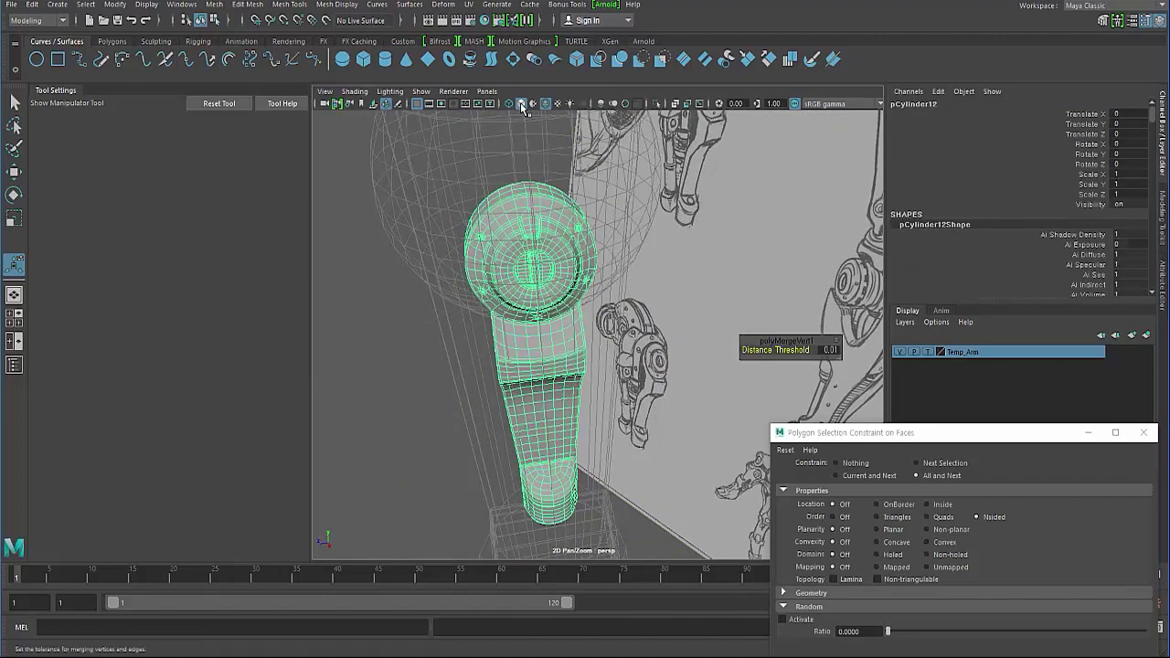
{"action": "left_click", "coordinate": [402, 274]}
{"action": "mouse_move", "coordinate": [437, 277]}
{"action": "left_mouse_down", "text": "alt"}
{"action": "mouse_move", "coordinate": [460, 162]}
{"action": "mouse_move", "coordinate": [418, 125]}
{"action": "mouse_move", "coordinate": [470, 305]}
{"action": "mouse_move", "coordinate": [496, 332]}
{"action": "mouse_move", "coordinate": [524, 309]}
{"action": "mouse_move", "coordinate": [423, 315]}
{"action": "mouse_move", "coordinate": [449, 342]}
{"action": "mouse_move", "coordinate": [522, 339]}
{"action": "left_mouse_up", "text": "alt"}
{"action": "left_click", "coordinate": [601, 265]}
{"action": "left_click", "coordinate": [449, 342]}
{"action": "right_click_drag", "start_coordinate": [522, 339], "coordinate": [603, 345], "text": "alt"}
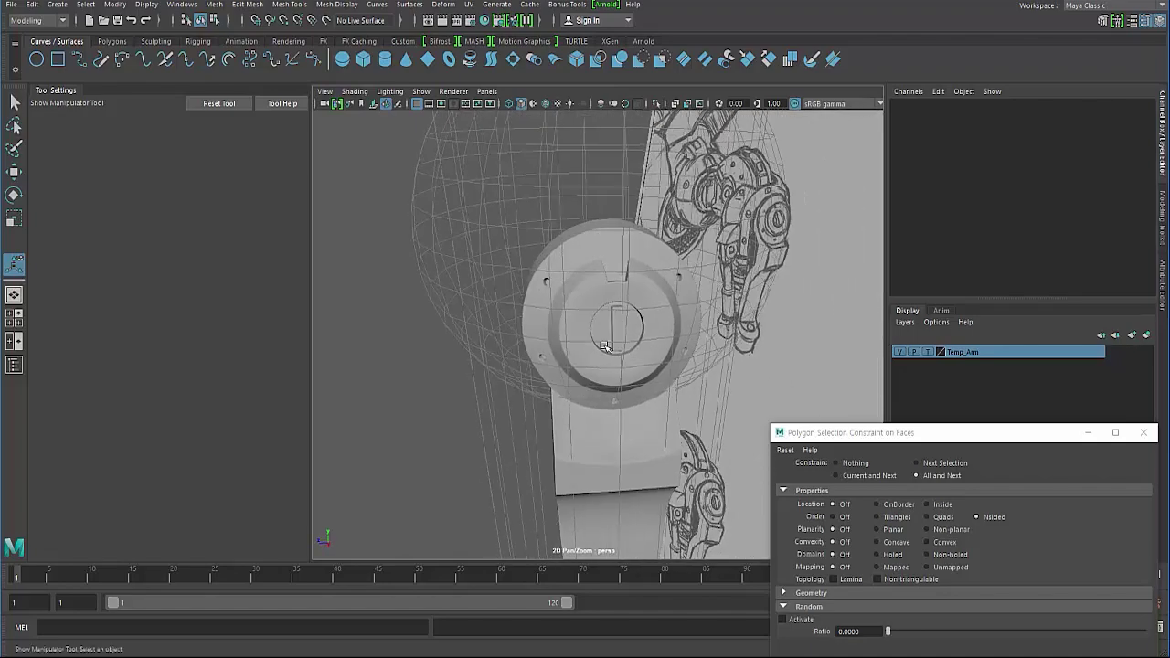
{"action": "left_click", "coordinate": [603, 346]}
{"action": "mouse_move", "coordinate": [604, 346]}
{"action": "left_mouse_down", "text": "alt"}
{"action": "mouse_move", "coordinate": [505, 279]}
{"action": "mouse_move", "coordinate": [469, 332]}
{"action": "mouse_move", "coordinate": [512, 329]}
{"action": "left_mouse_up", "text": "alt"}
{"action": "left_click", "coordinate": [512, 294]}
{"action": "left_click", "coordinate": [512, 293]}
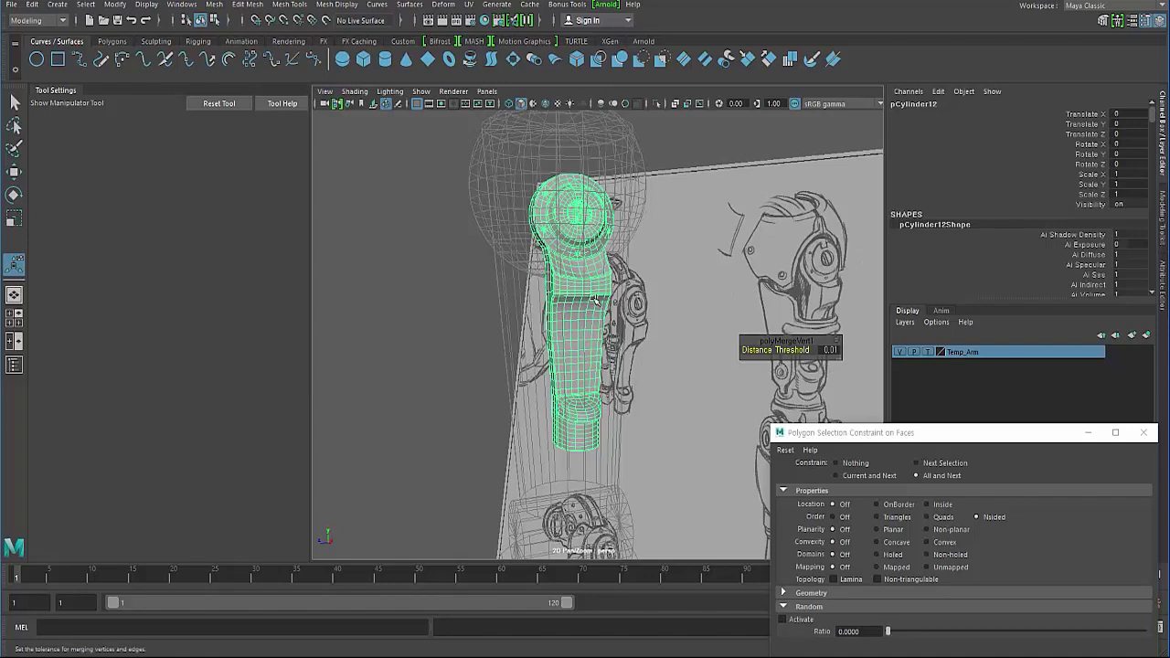
{"action": "left_click_drag", "start_coordinate": [501, 295], "coordinate": [512, 299], "text": "alt"}
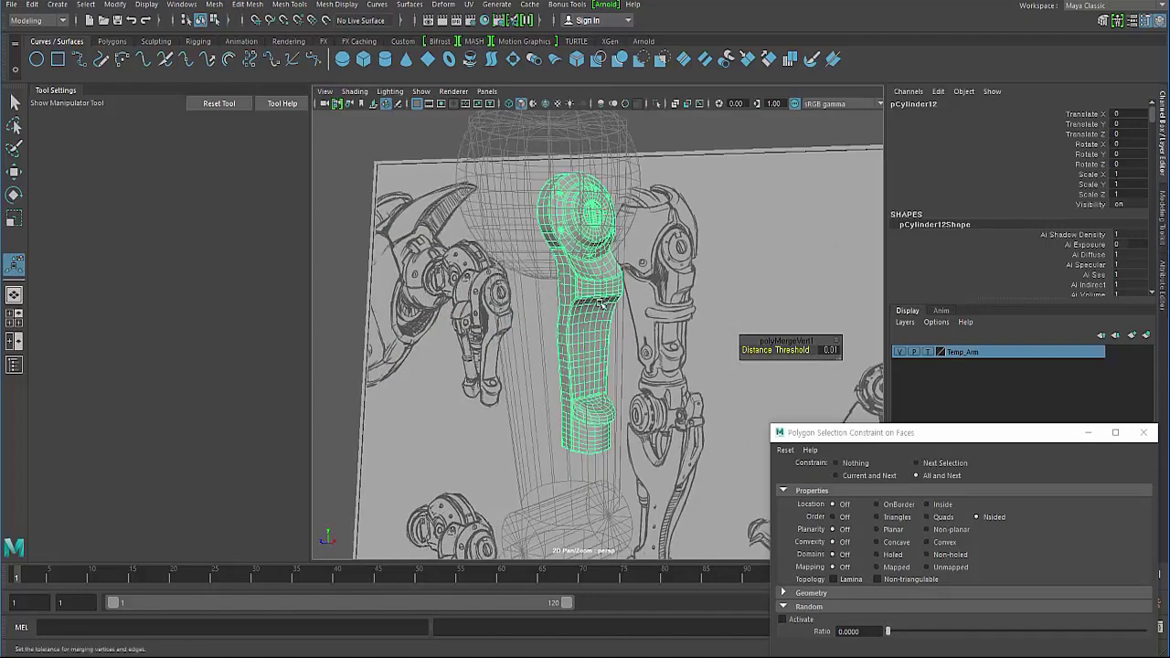
{"action": "left_click", "coordinate": [512, 299]}
{"action": "left_click", "coordinate": [586, 291]}
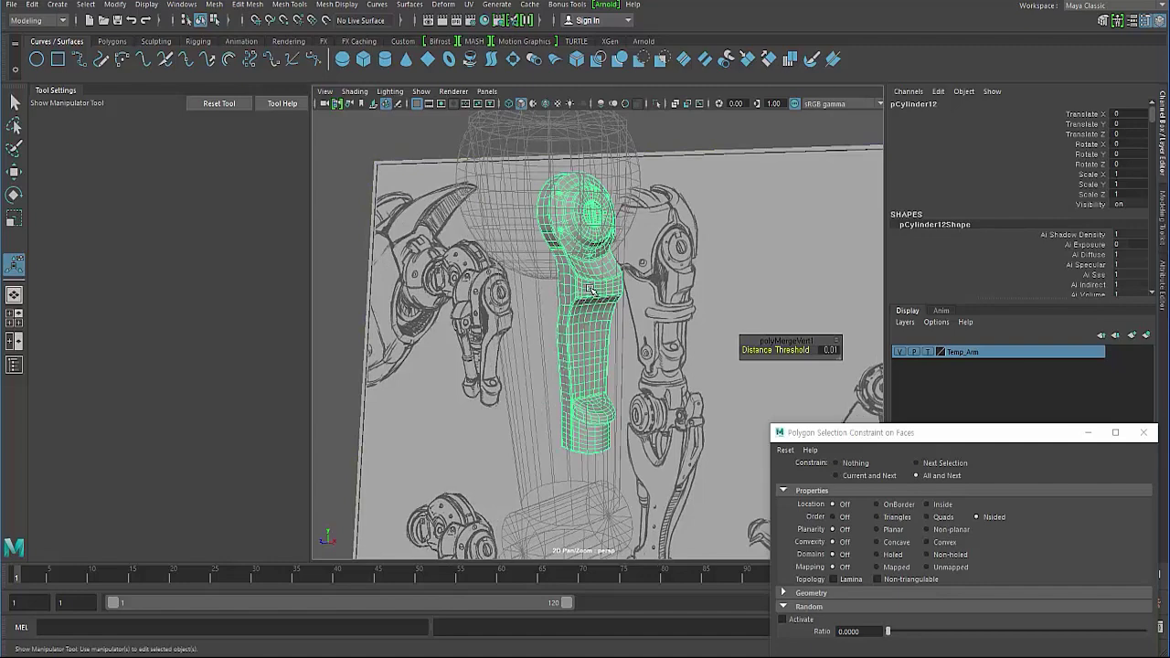